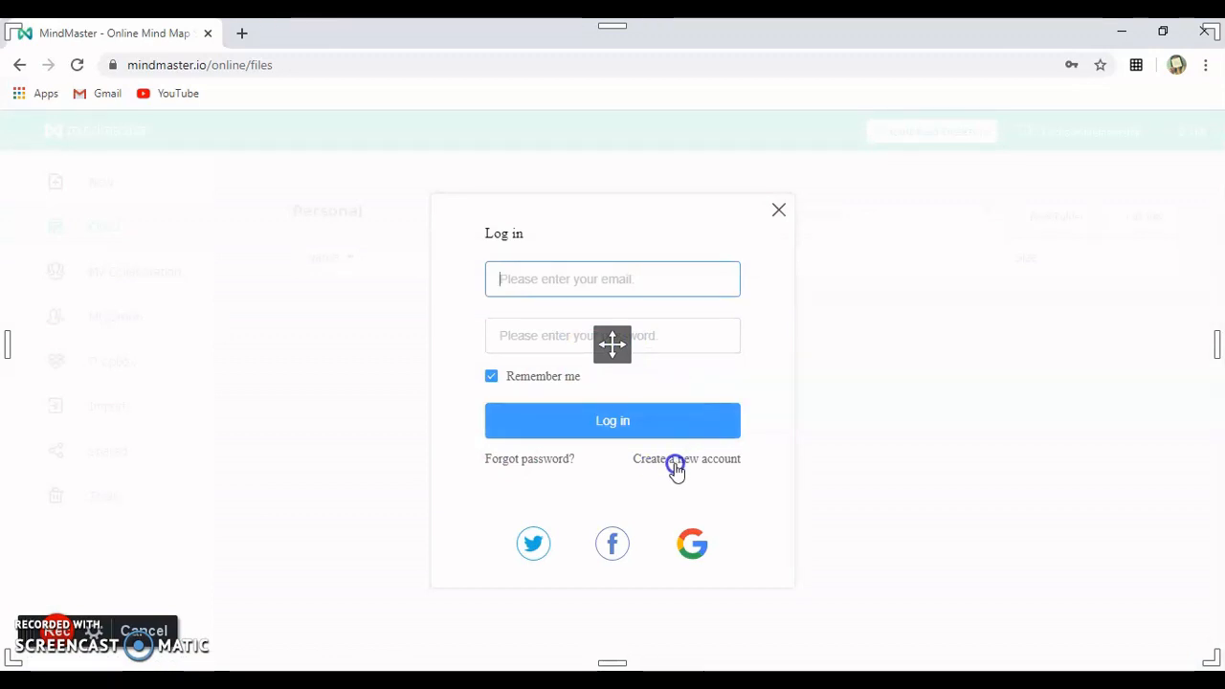
- Log in with the saved account e-mail and password, and dismiss the cloud data transfer notice
click(598, 279)
click(577, 319)
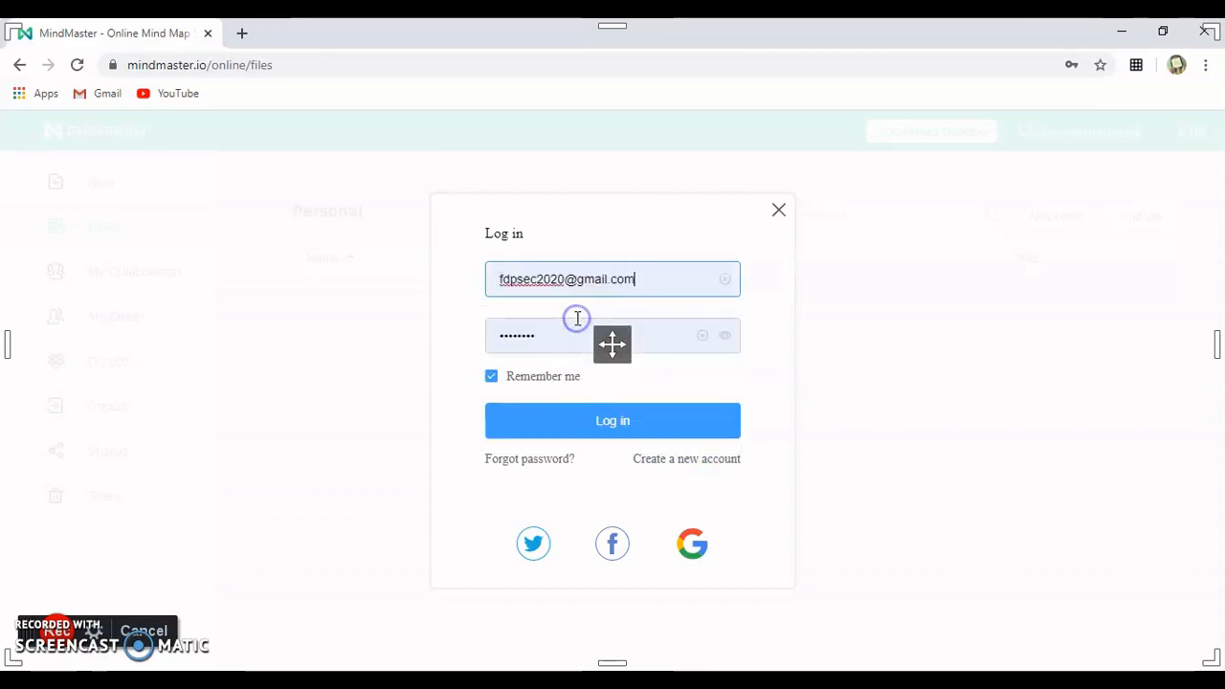
click(610, 435)
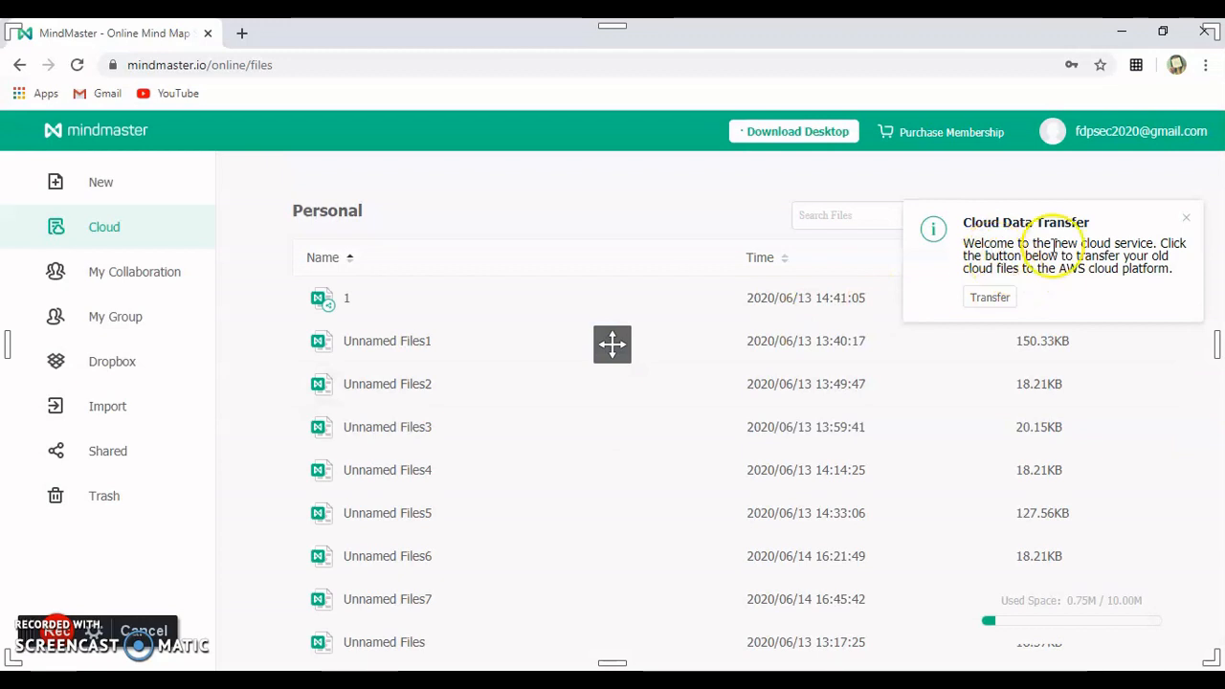
click(1188, 221)
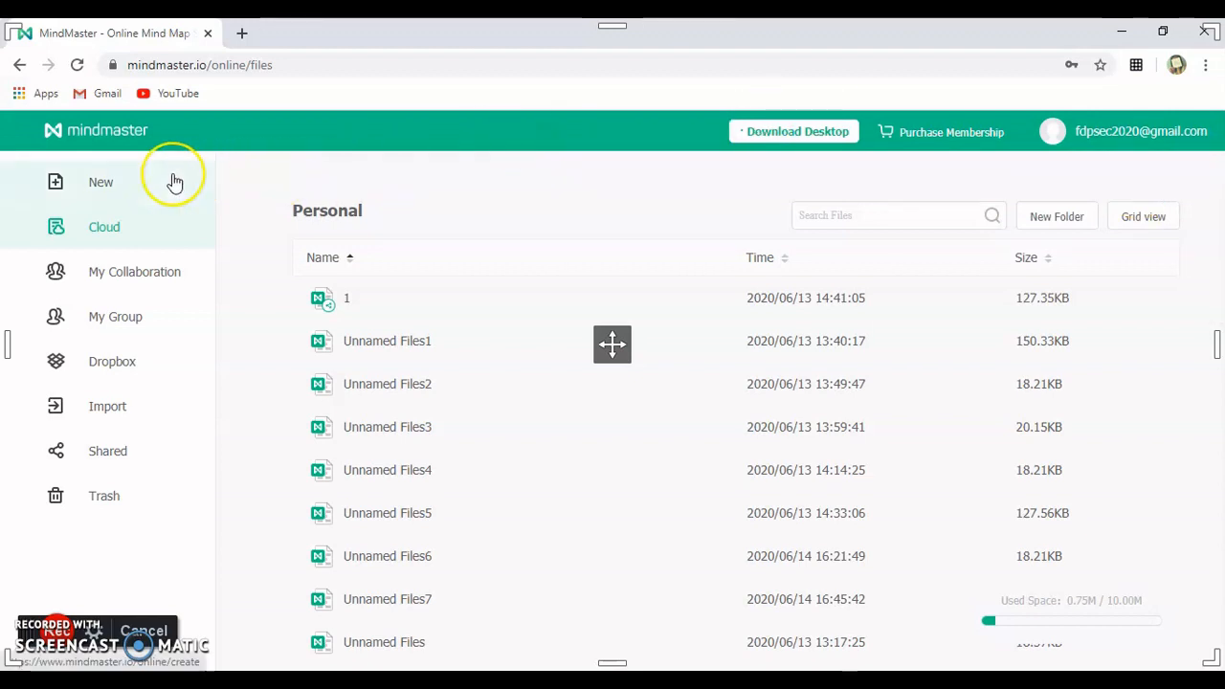
- Create a new mind map from the Radial Map template
click(115, 186)
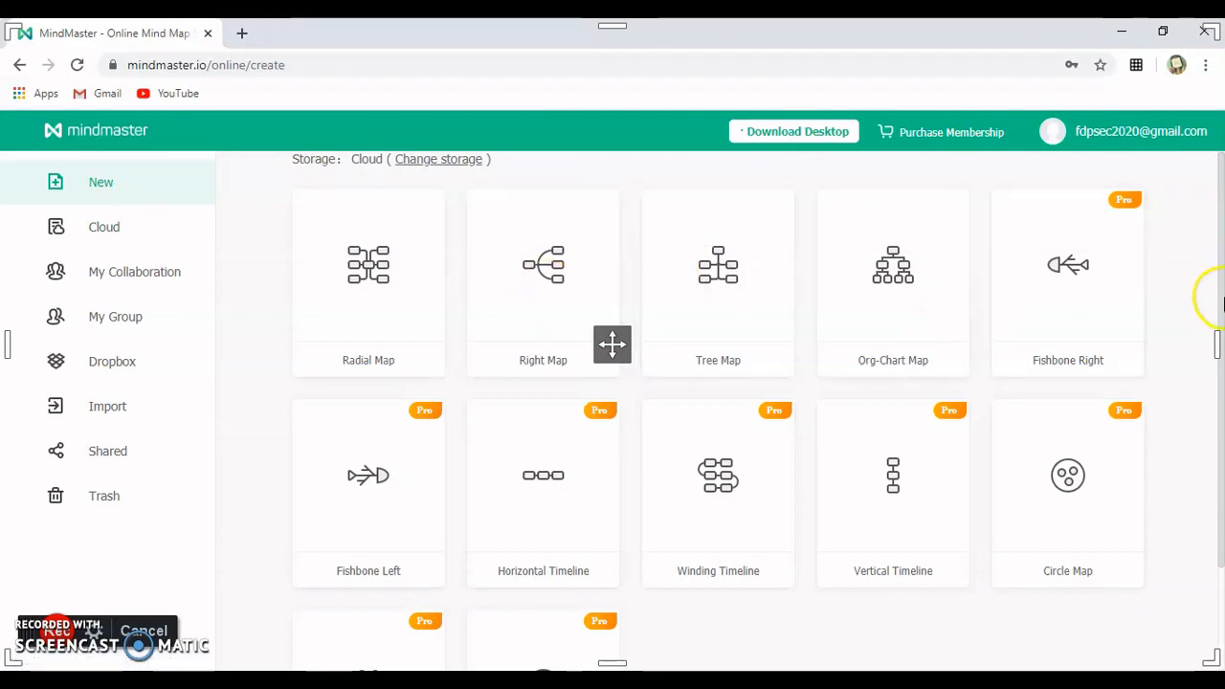
mouse_move(1222, 306)
mouse_down()
mouse_move(1221, 396)
mouse_move(1222, 287)
mouse_up()
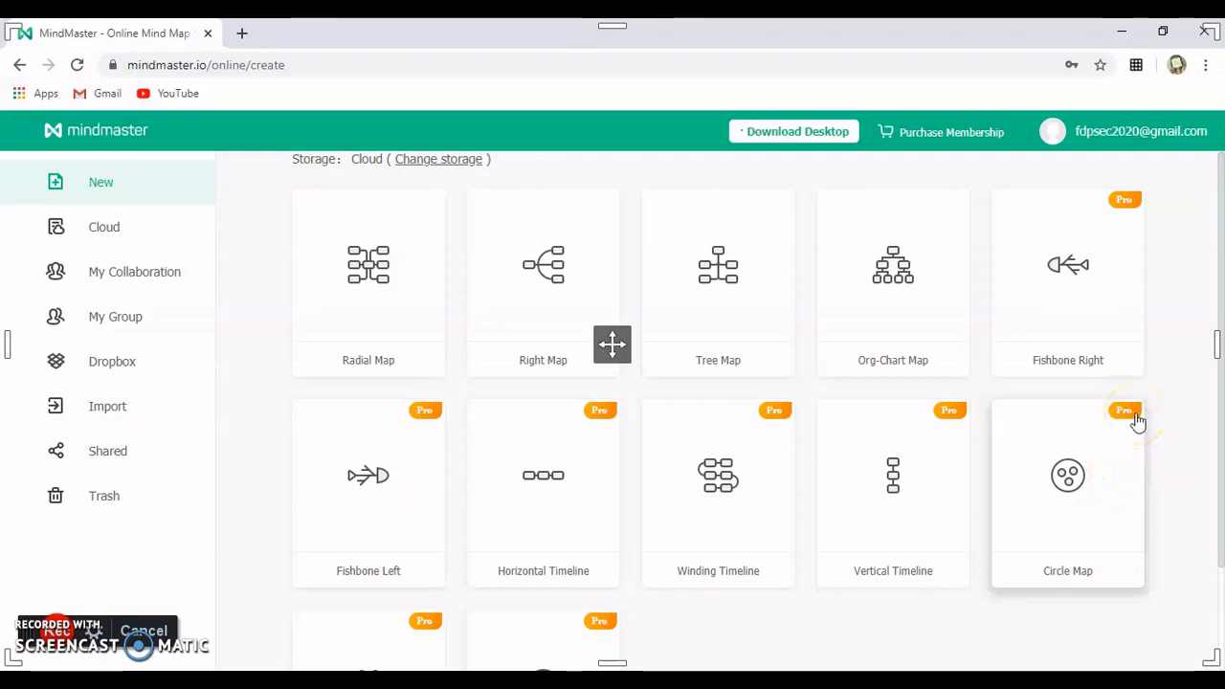
click(383, 290)
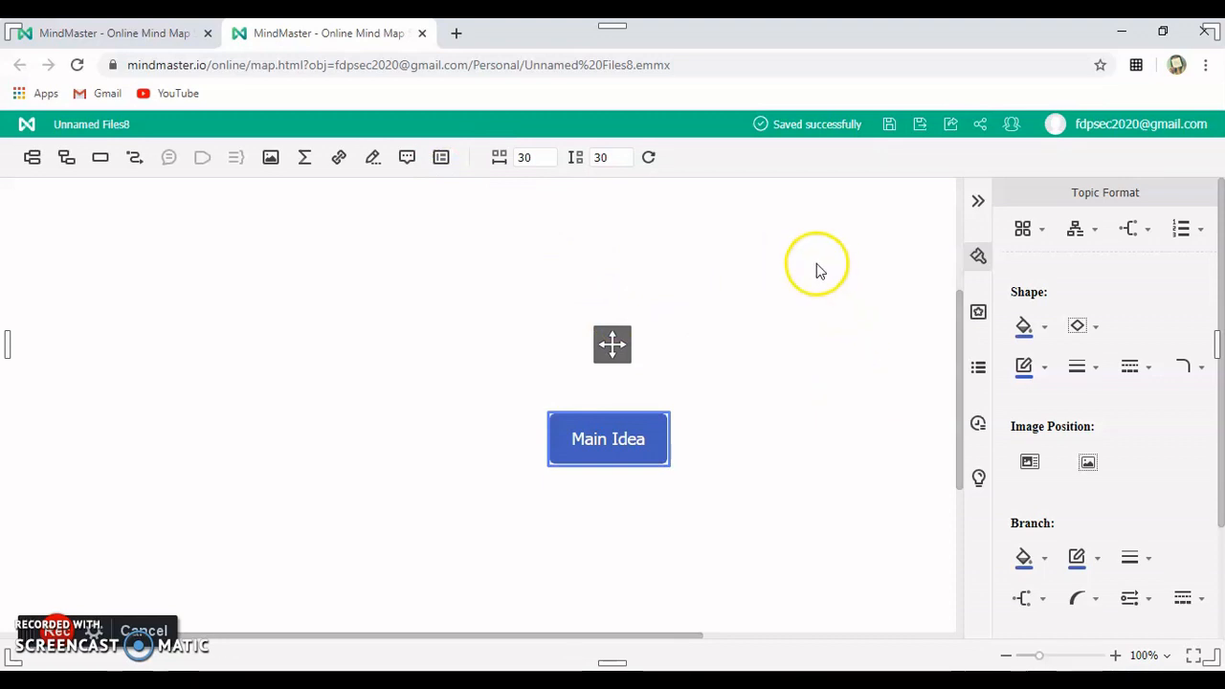
- Try a picture file from the Downloads folder as the map background, and remove that background again
click(816, 267)
click(1095, 421)
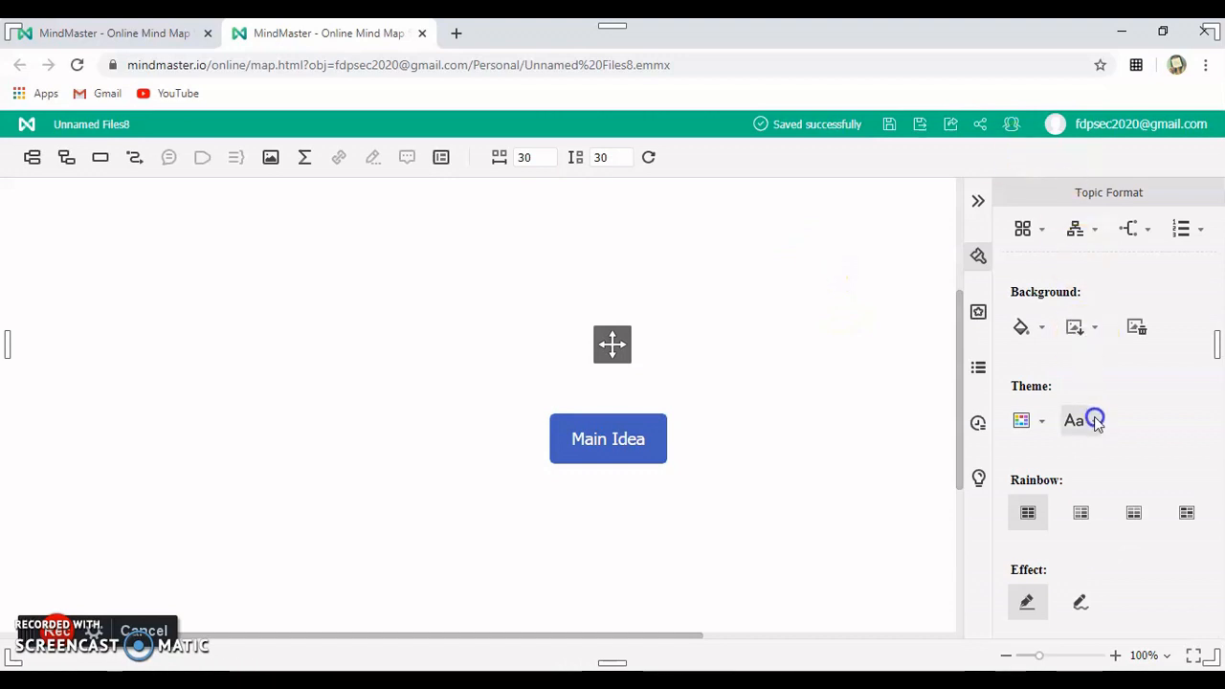
click(1041, 329)
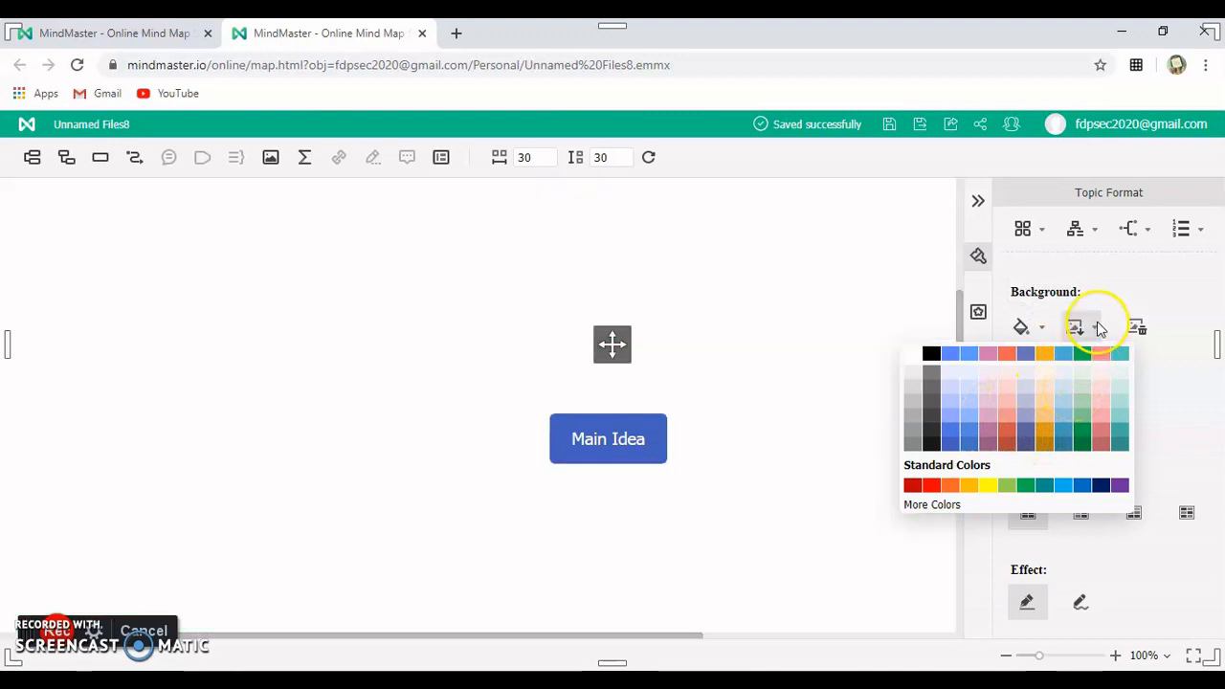
click(1097, 327)
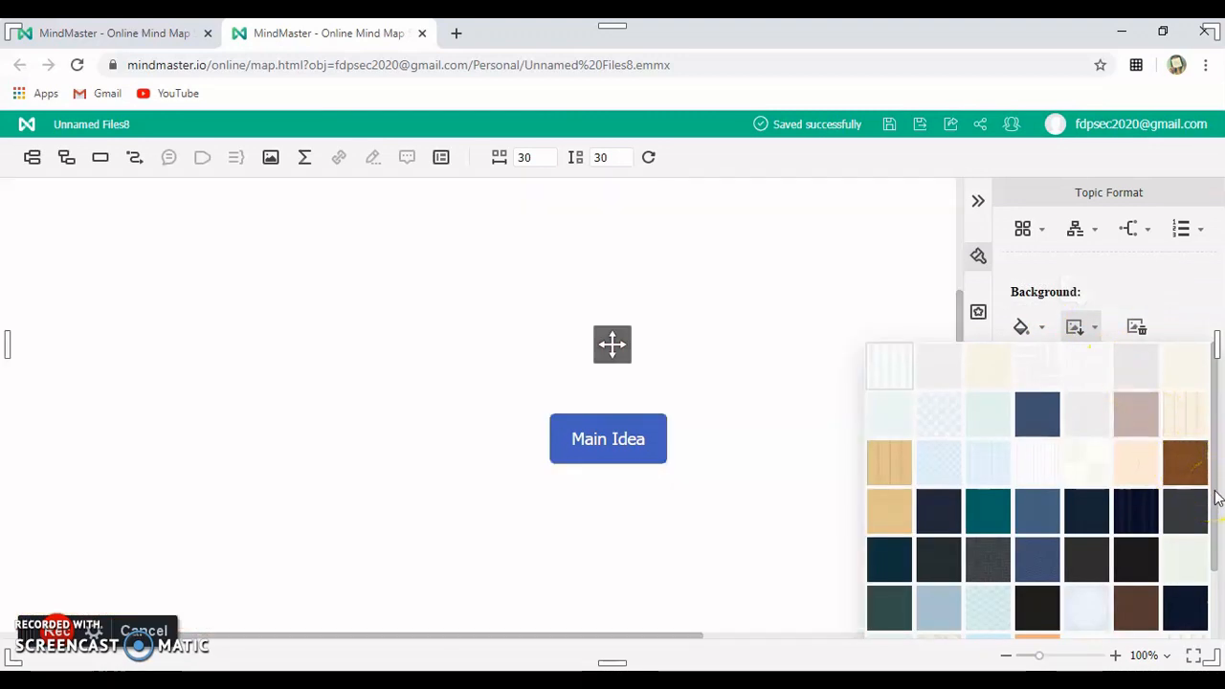
drag(1214, 492, 1220, 595)
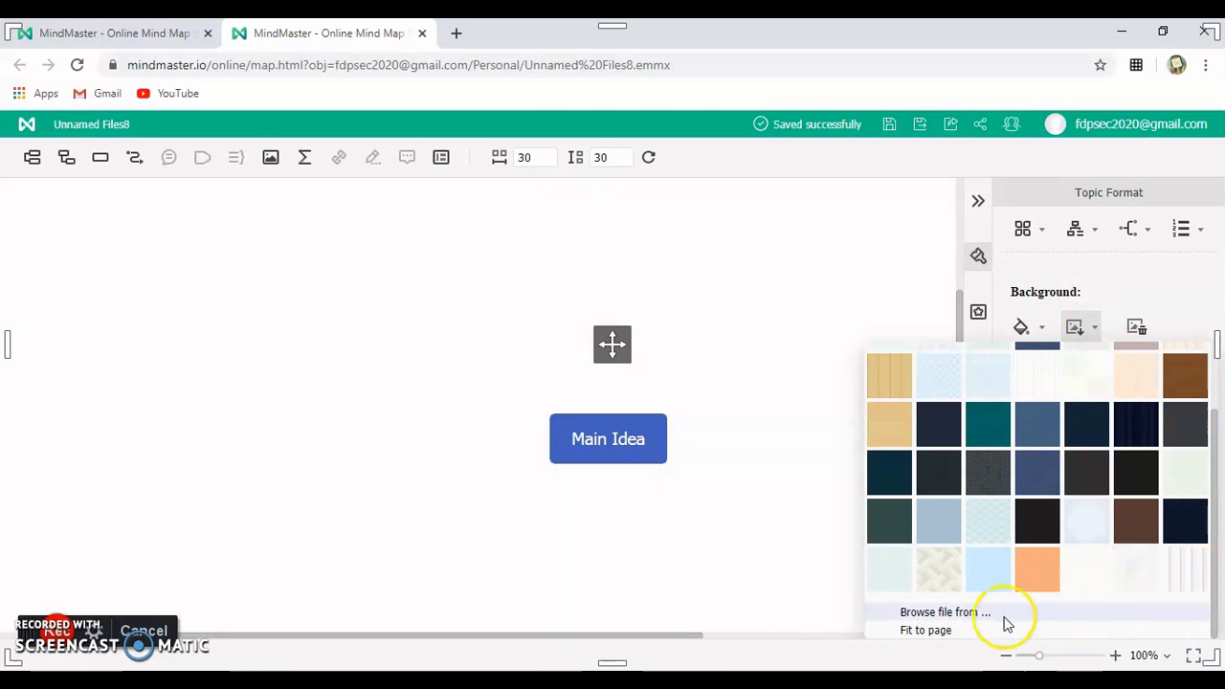
click(945, 617)
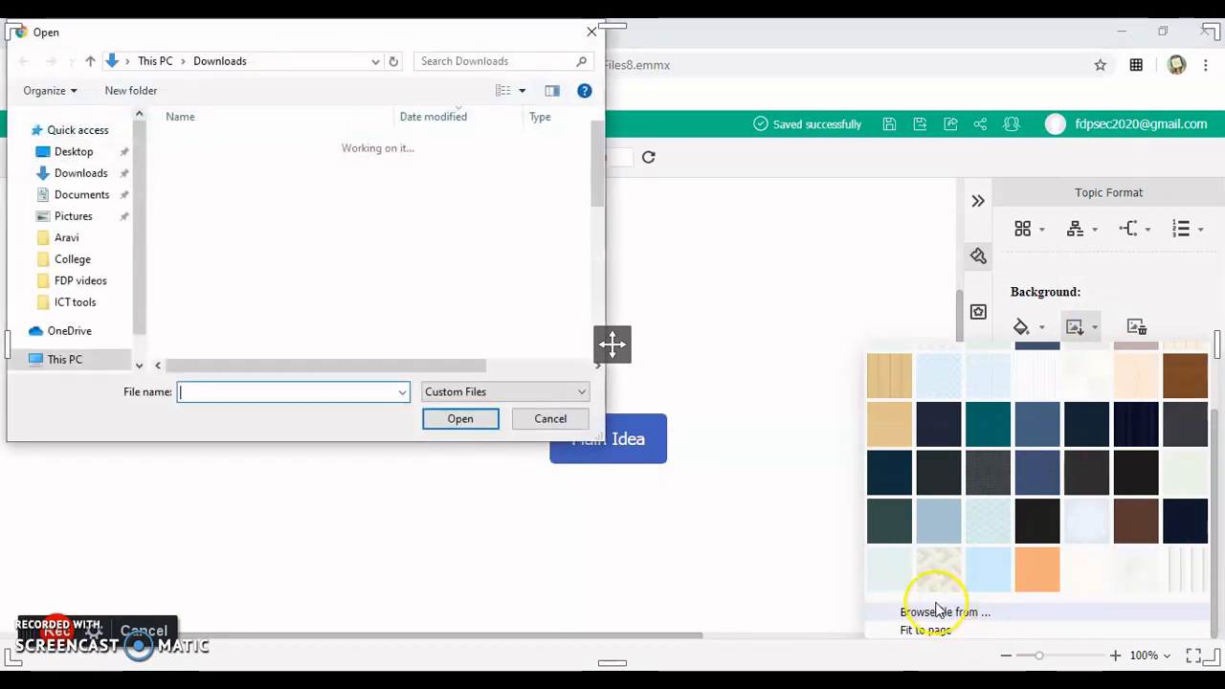
double_click(251, 273)
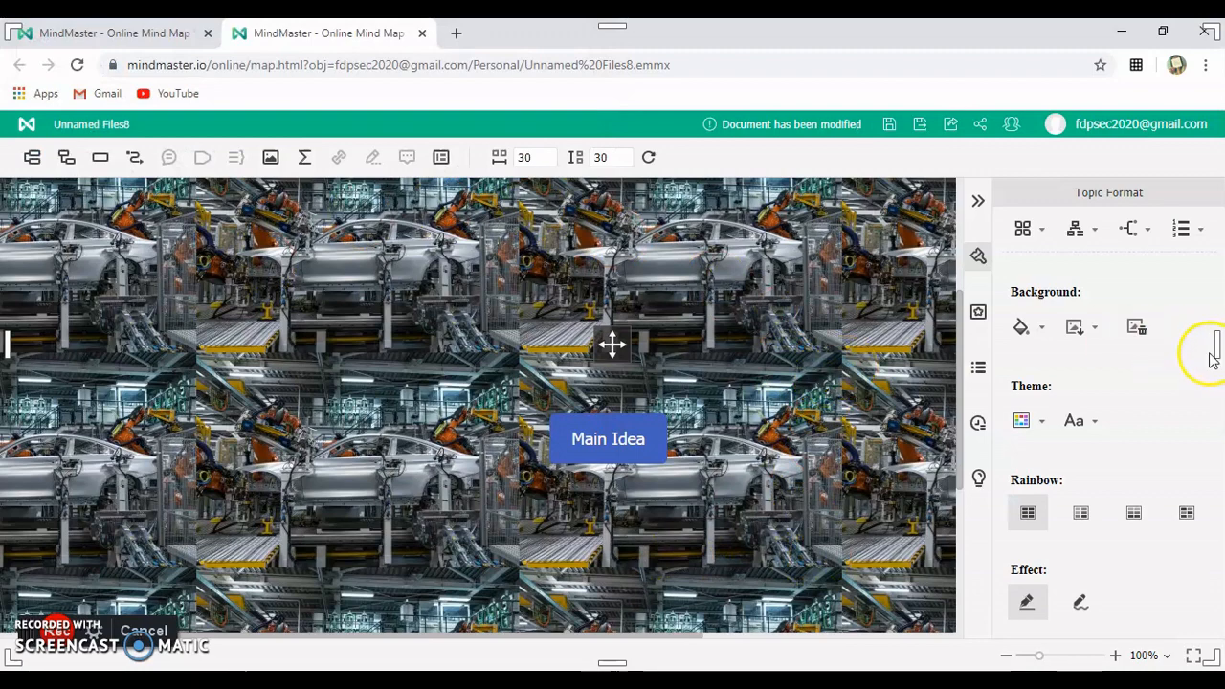
click(1137, 329)
- Apply the pale green textured preset image as the map background
click(1091, 327)
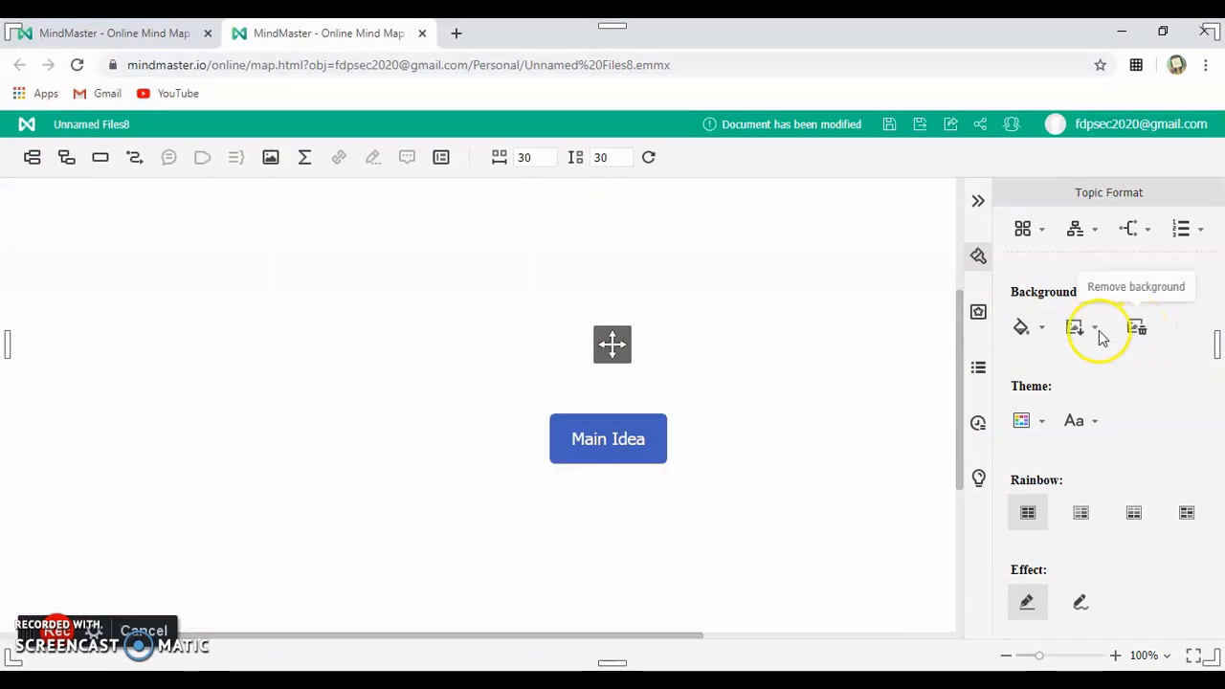
click(1183, 383)
click(1182, 464)
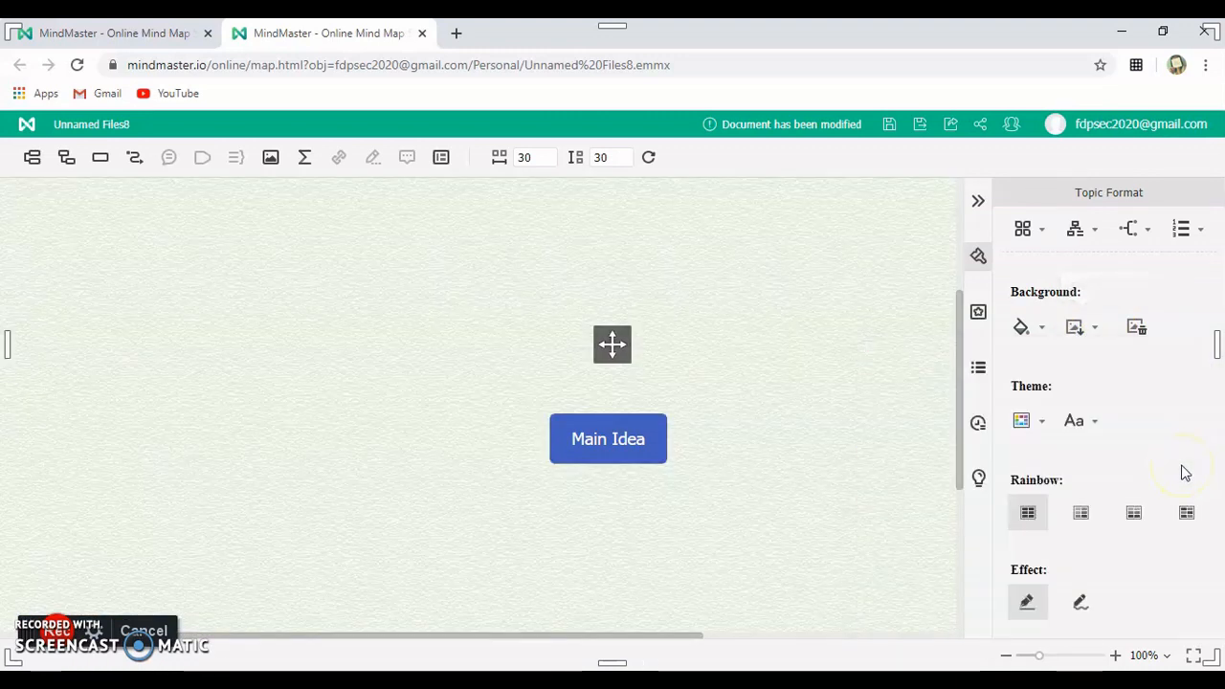
- Rename the central topic as "ICT tools" and fill its shape with salmon pink
click(604, 445)
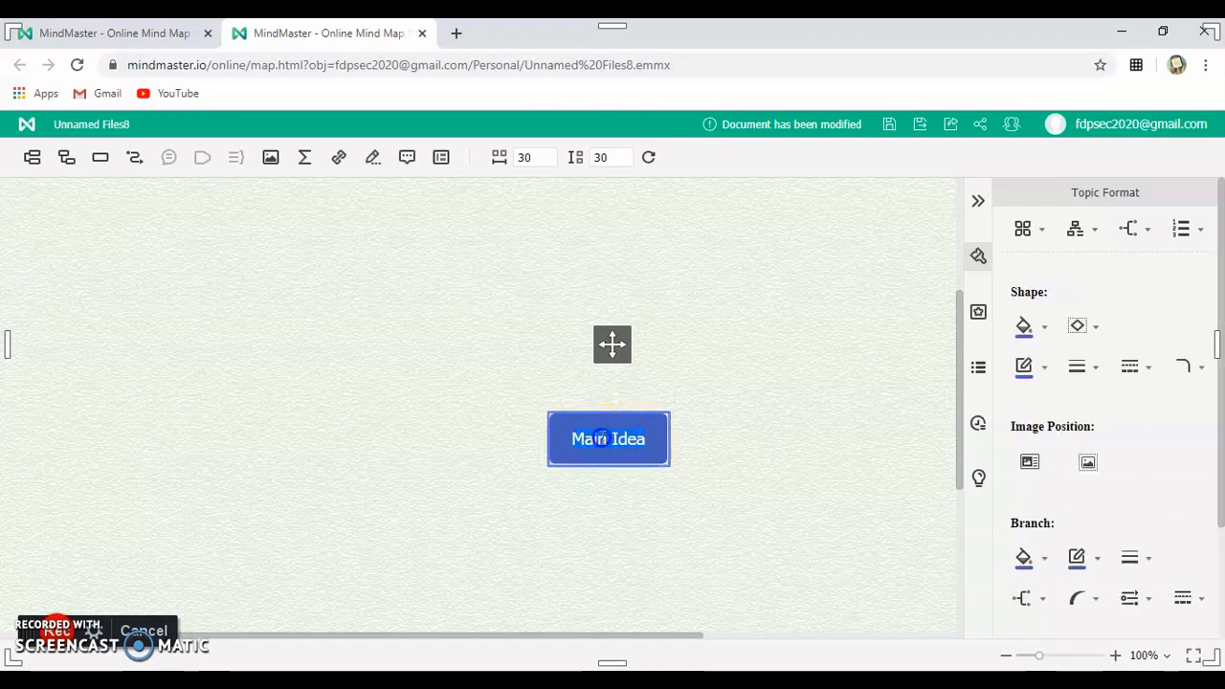
key(BackSpace)
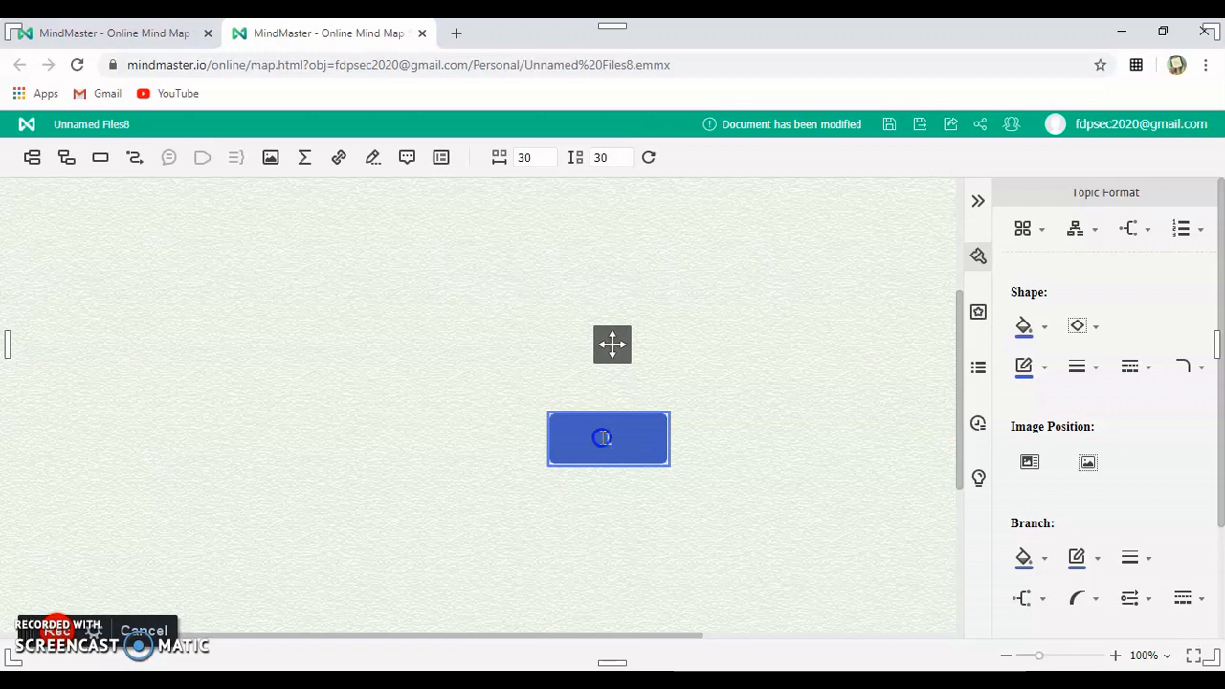
text(ICT tools)
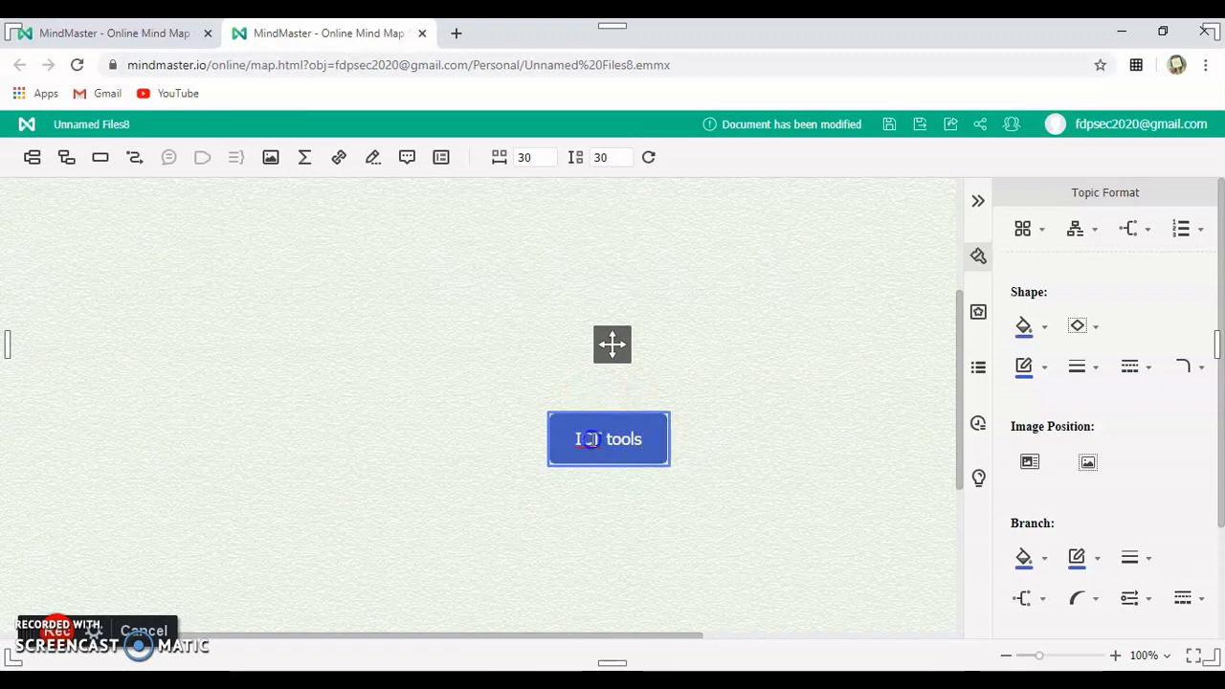
click(1043, 329)
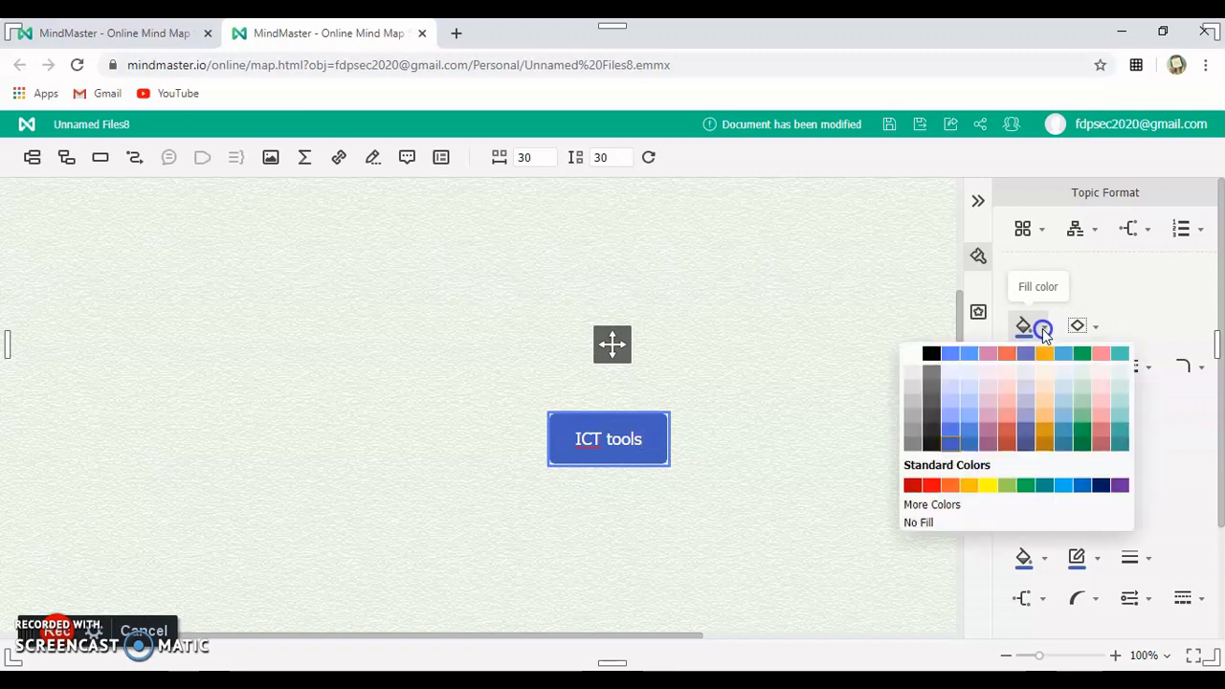
click(1101, 354)
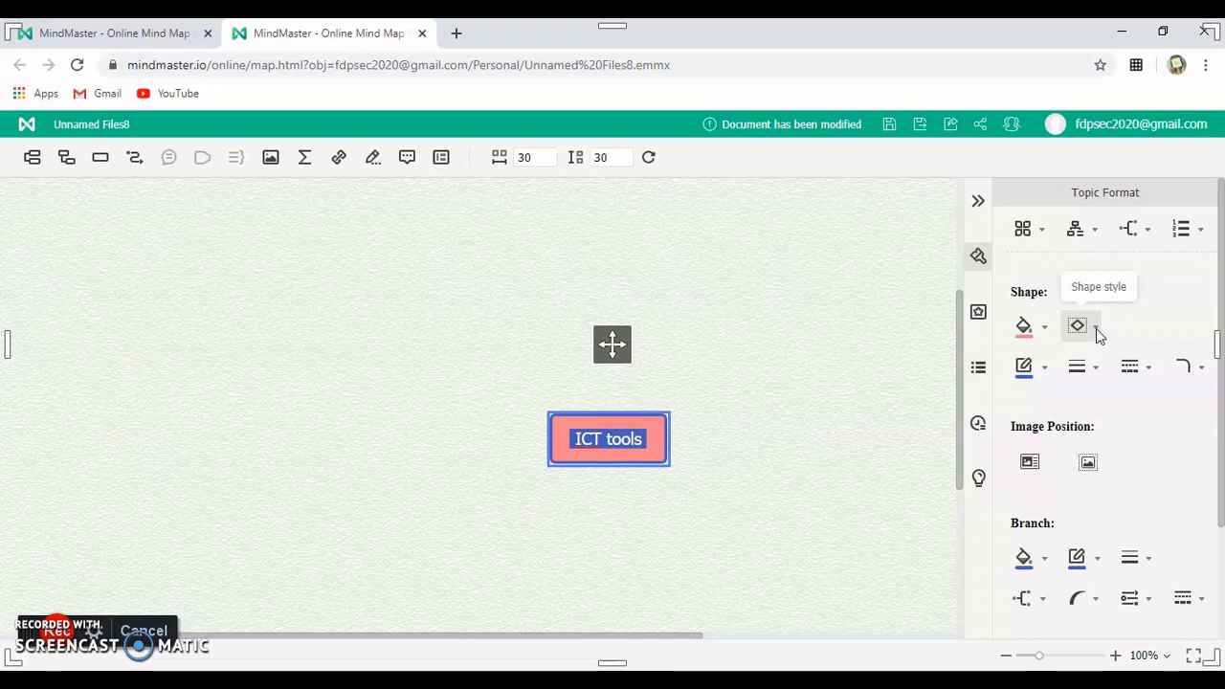
- Try other shape styles on the ICT tools topic, such as the spiky burst, and return to the rounded rectangle
click(1096, 329)
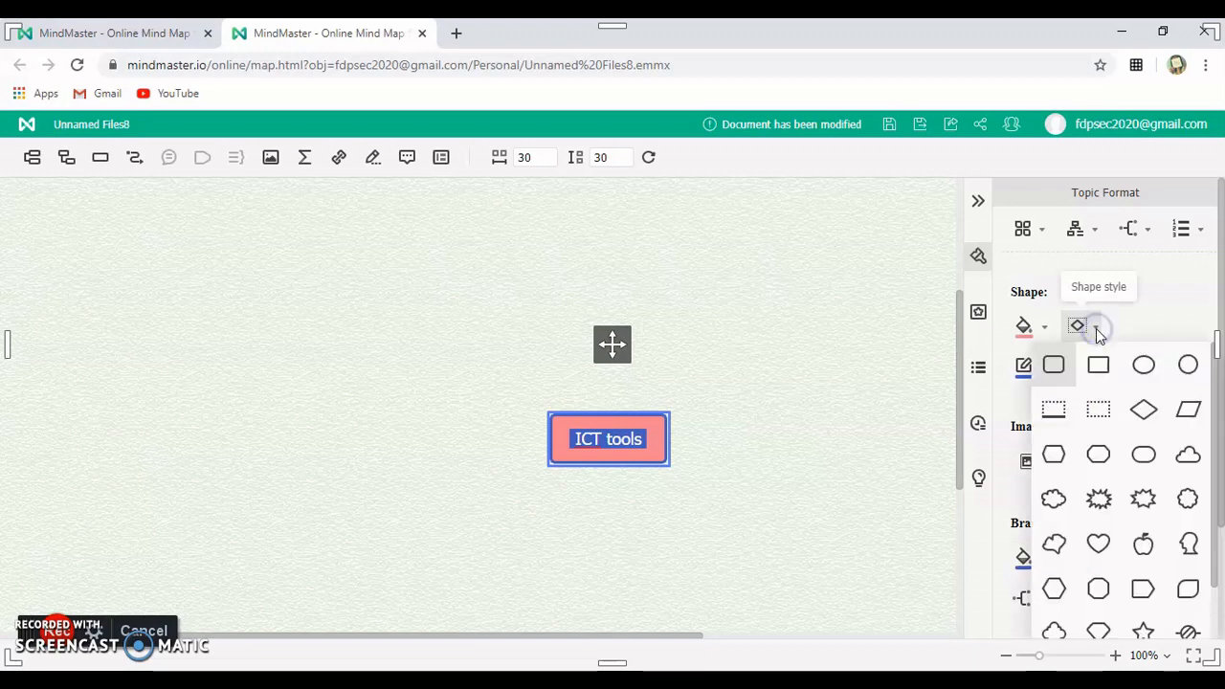
click(1144, 364)
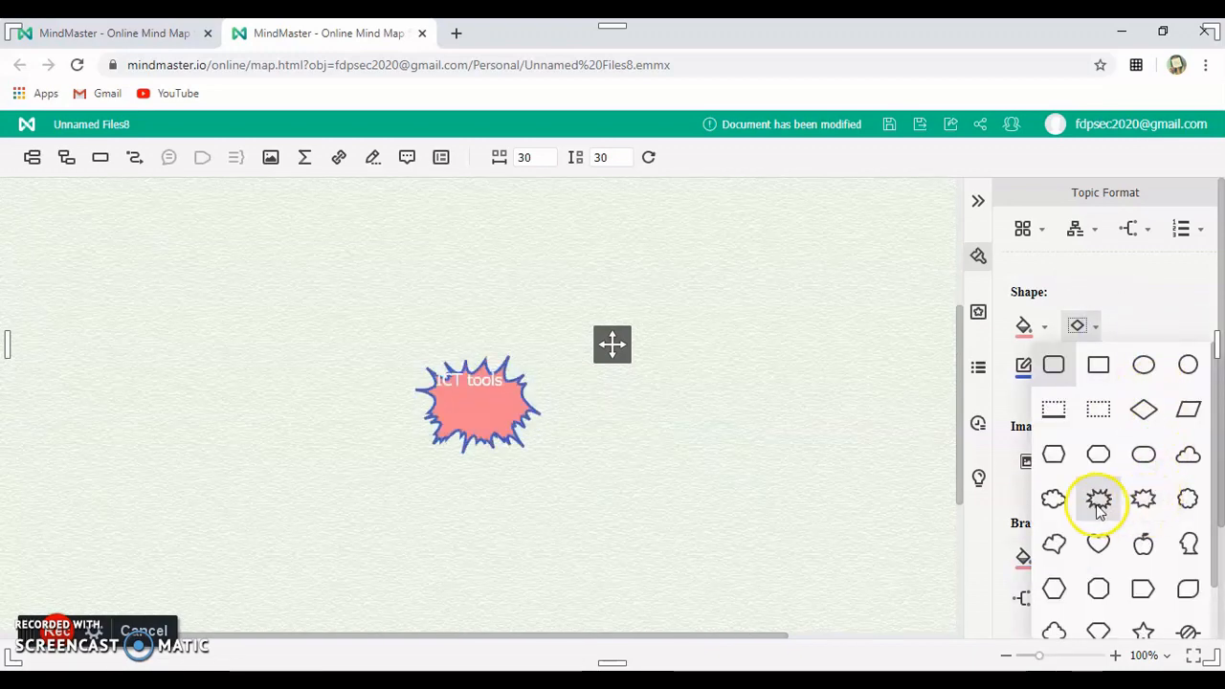
click(1056, 364)
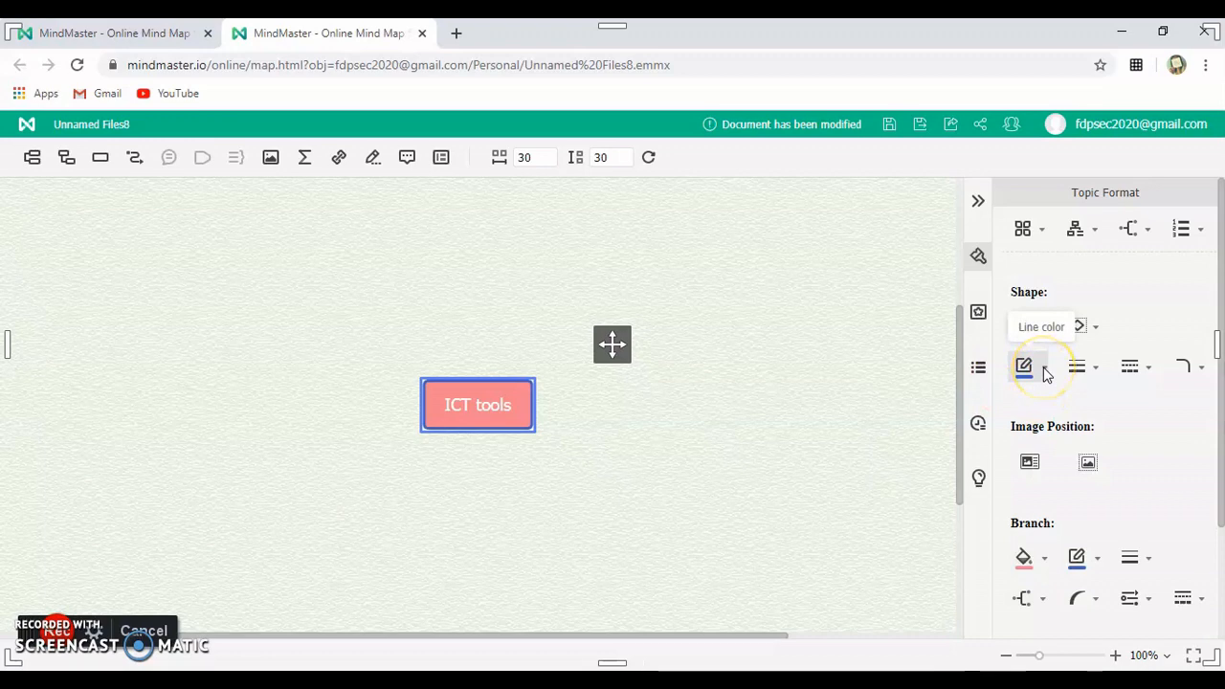
- Give the ICT tools topic an amber outline from the standard colors and a thicker line weight
click(1045, 369)
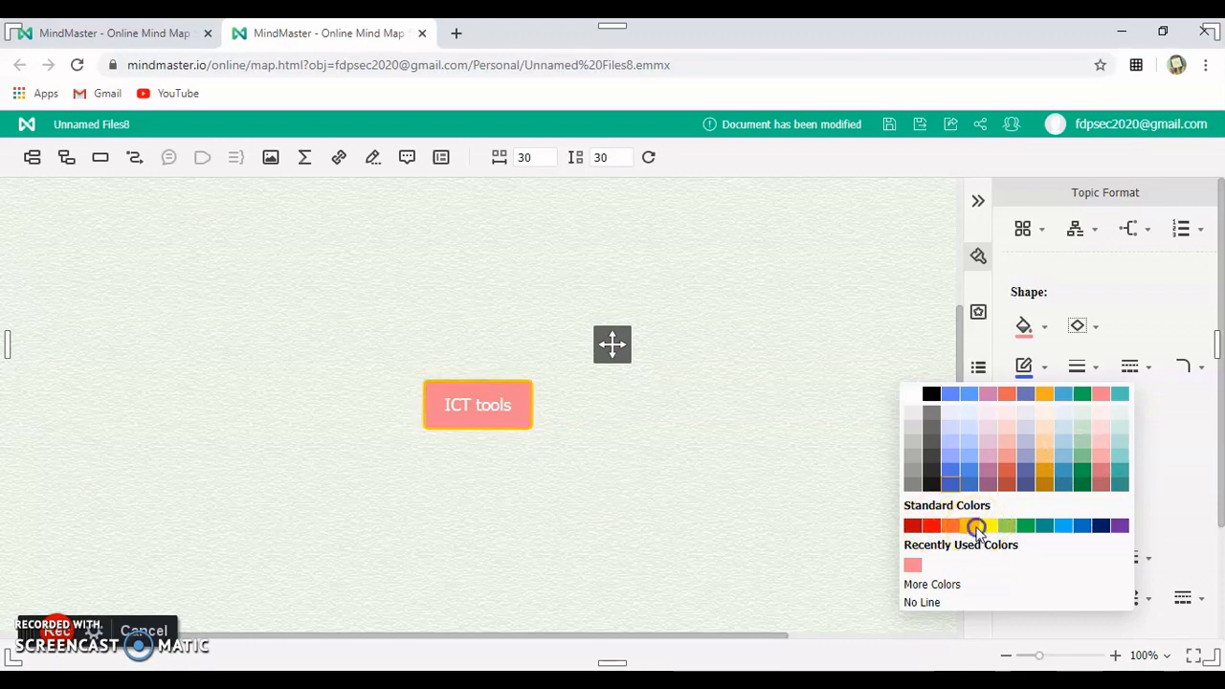
click(983, 527)
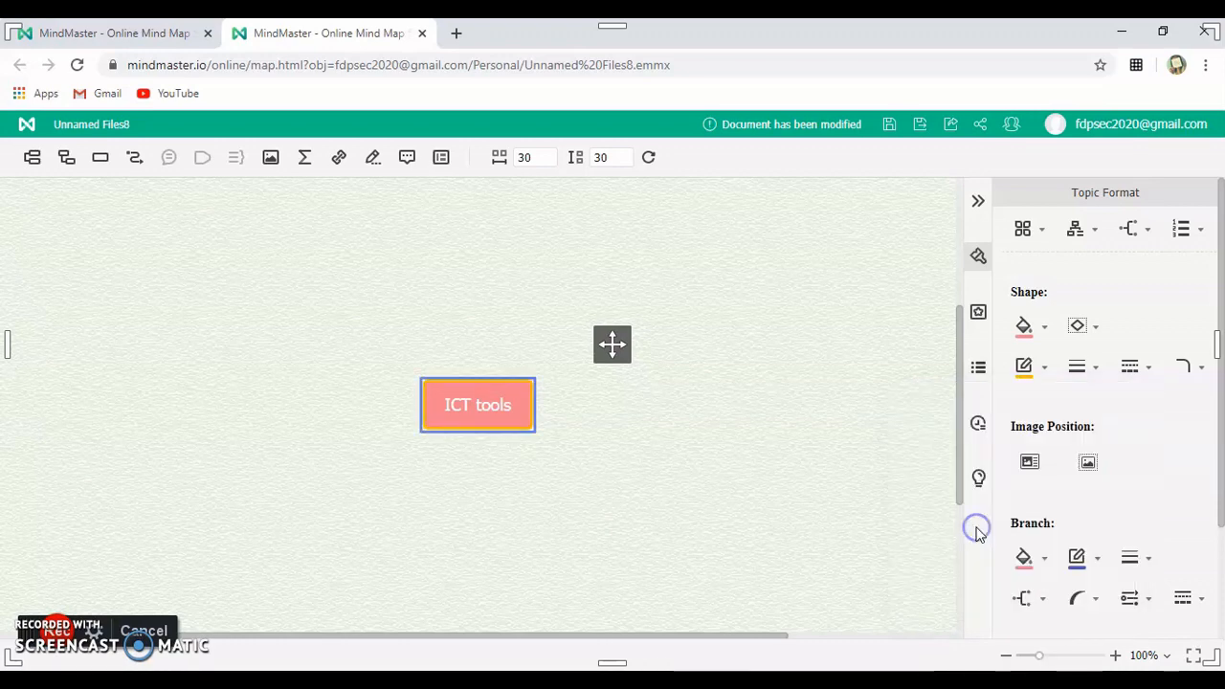
click(1095, 368)
click(1119, 504)
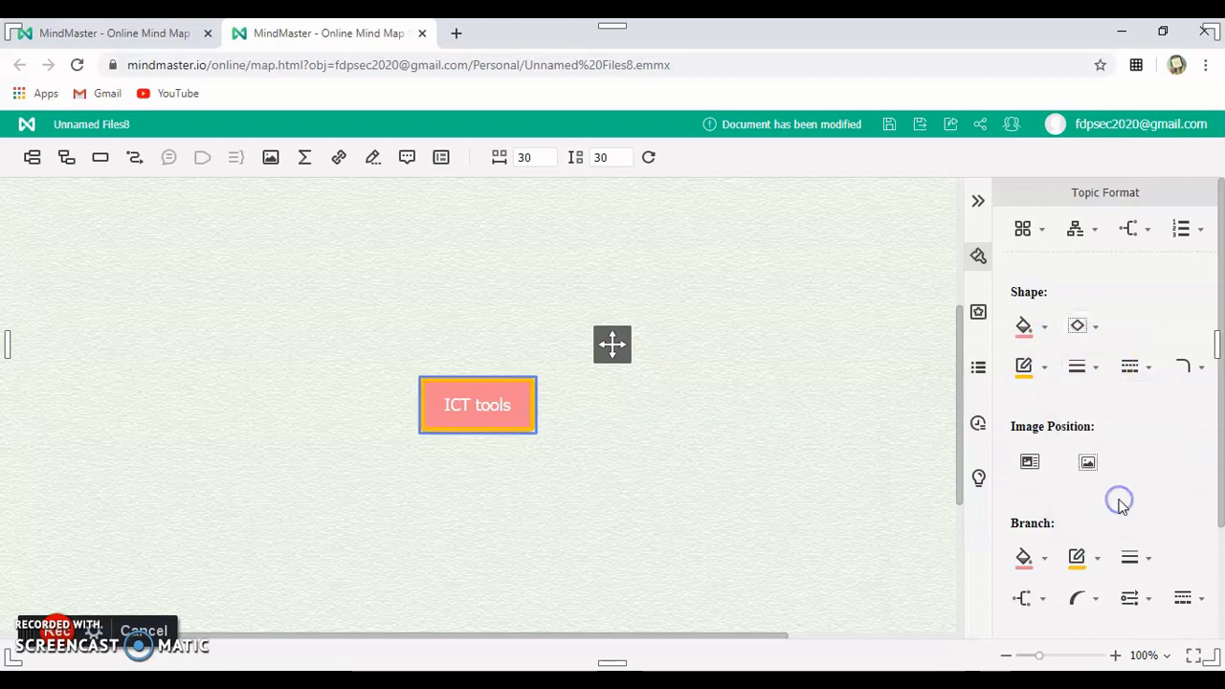
- Preview dashed outlines on the ICT tools topic without applying one, and set its corners to the square option
click(1147, 371)
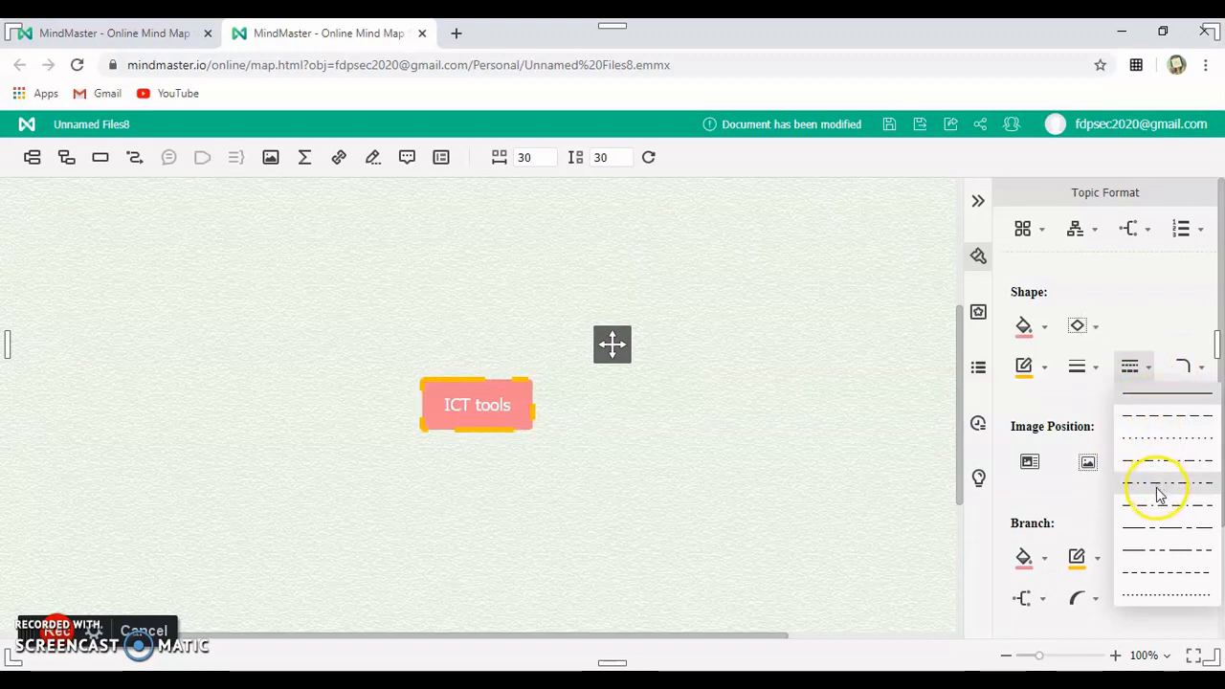
click(1203, 370)
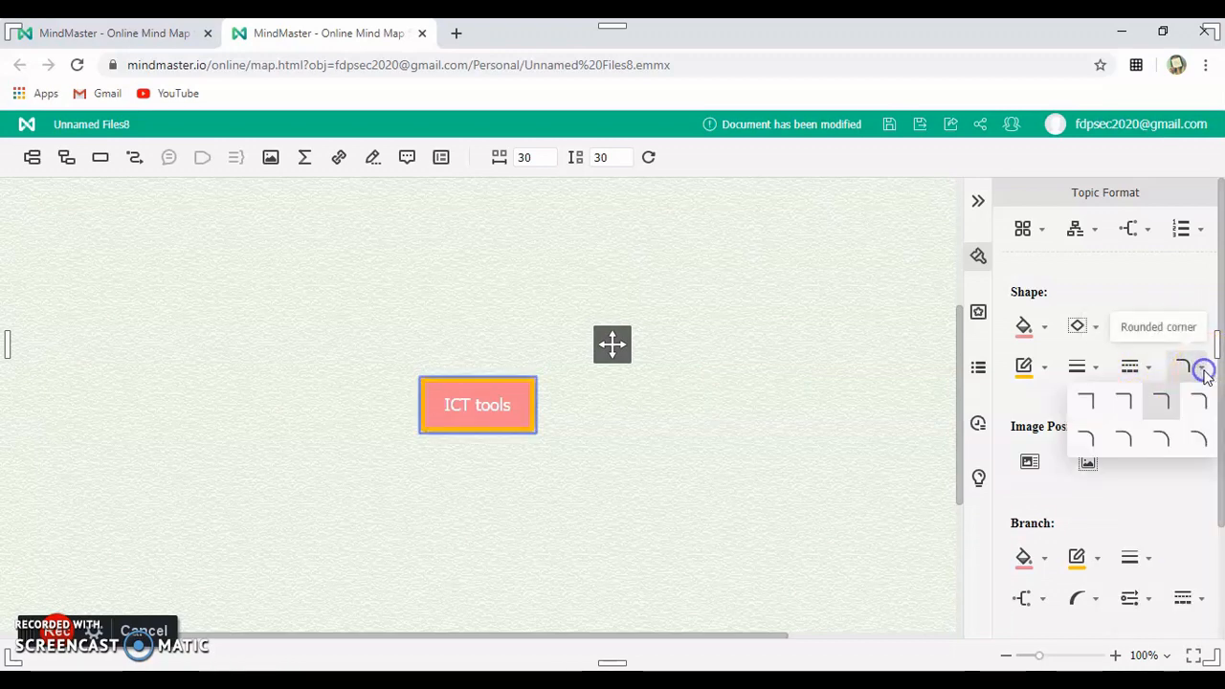
click(1087, 407)
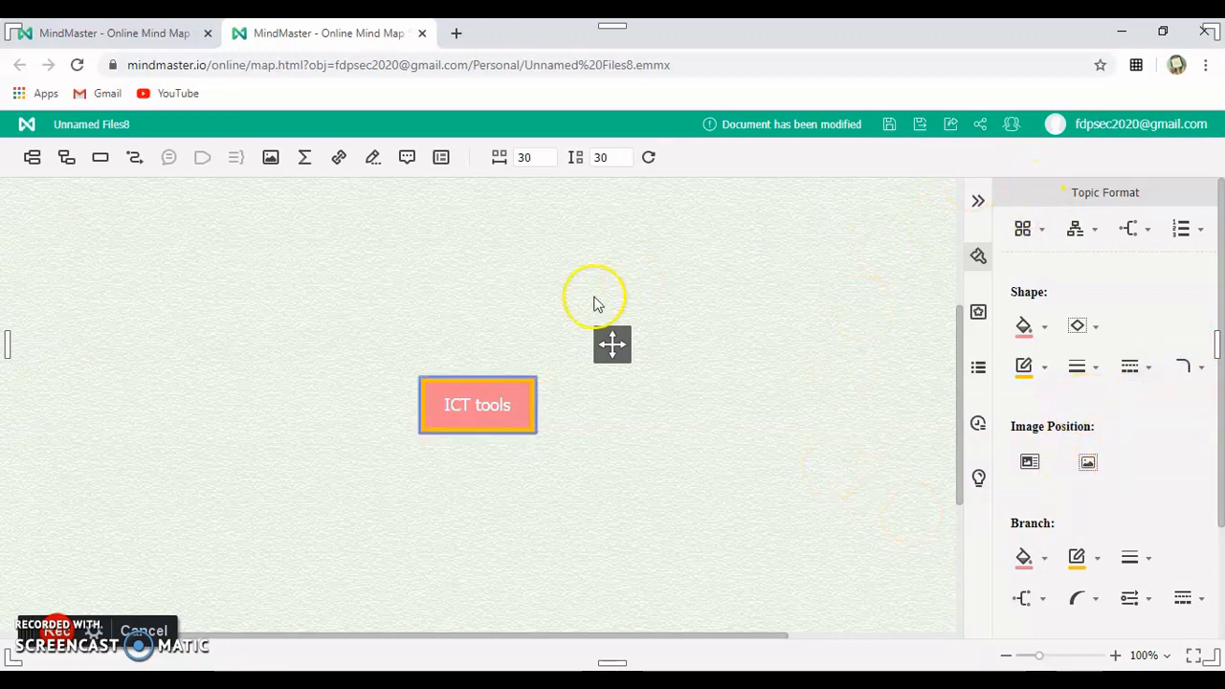
- Add a main topic branching from ICT tools and name it "Classroom"
double_click(485, 422)
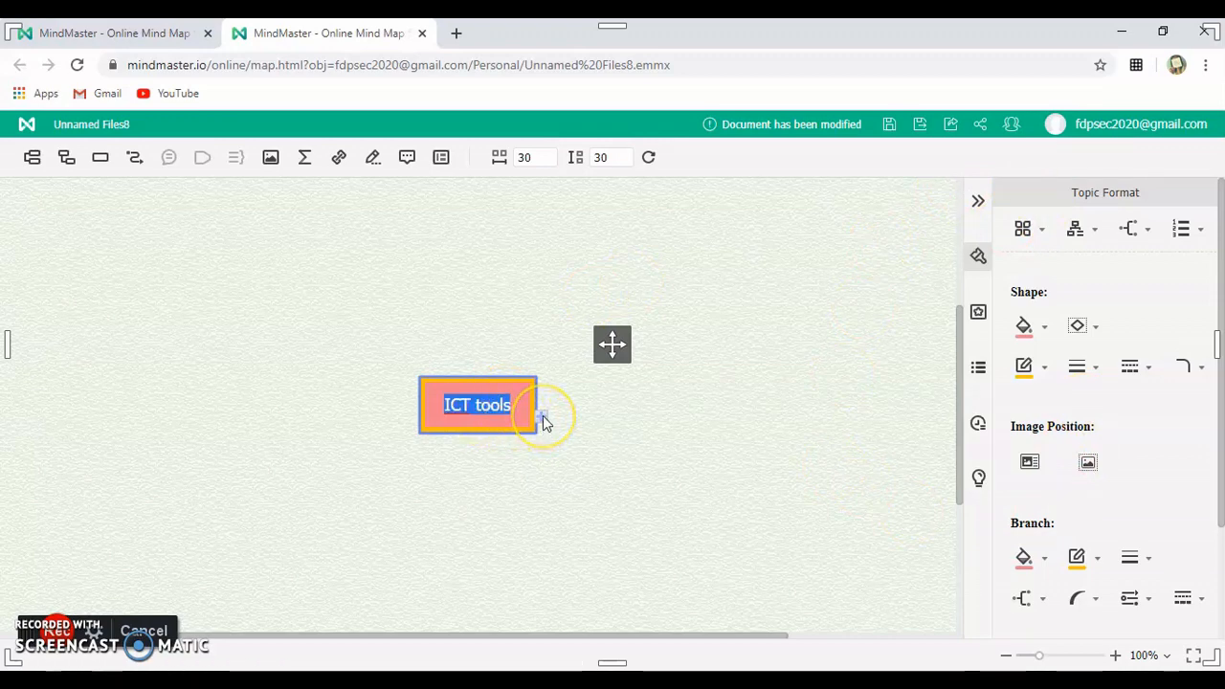
key(Right)
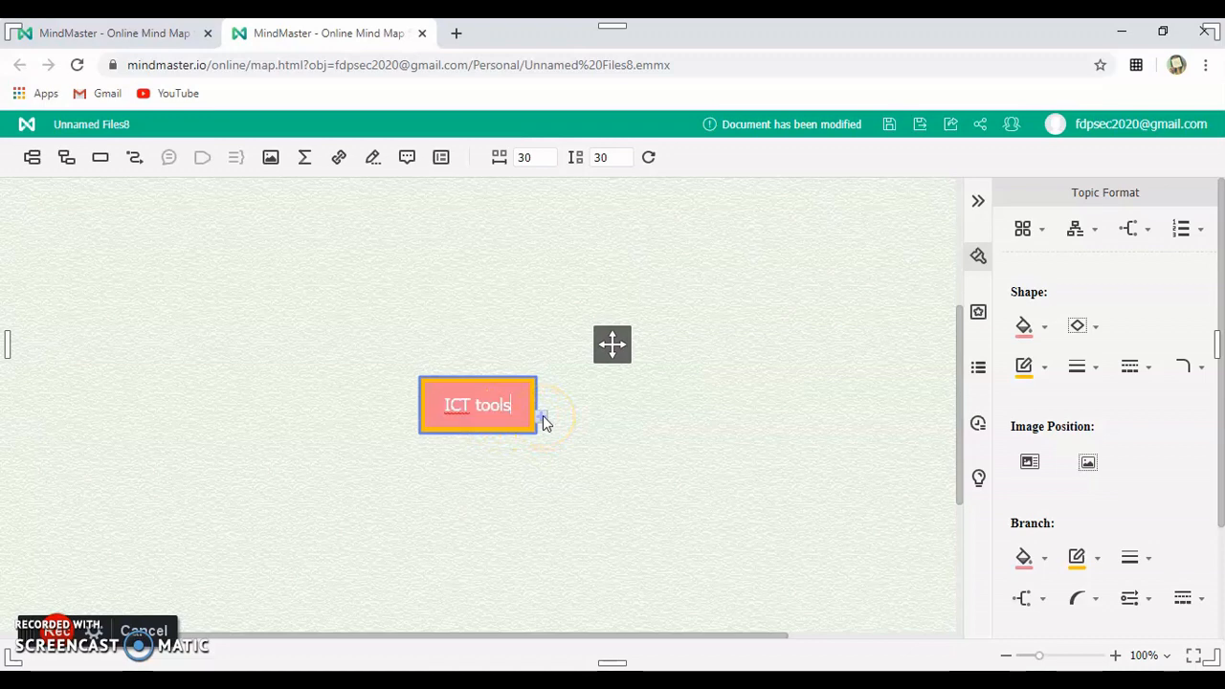
click(542, 423)
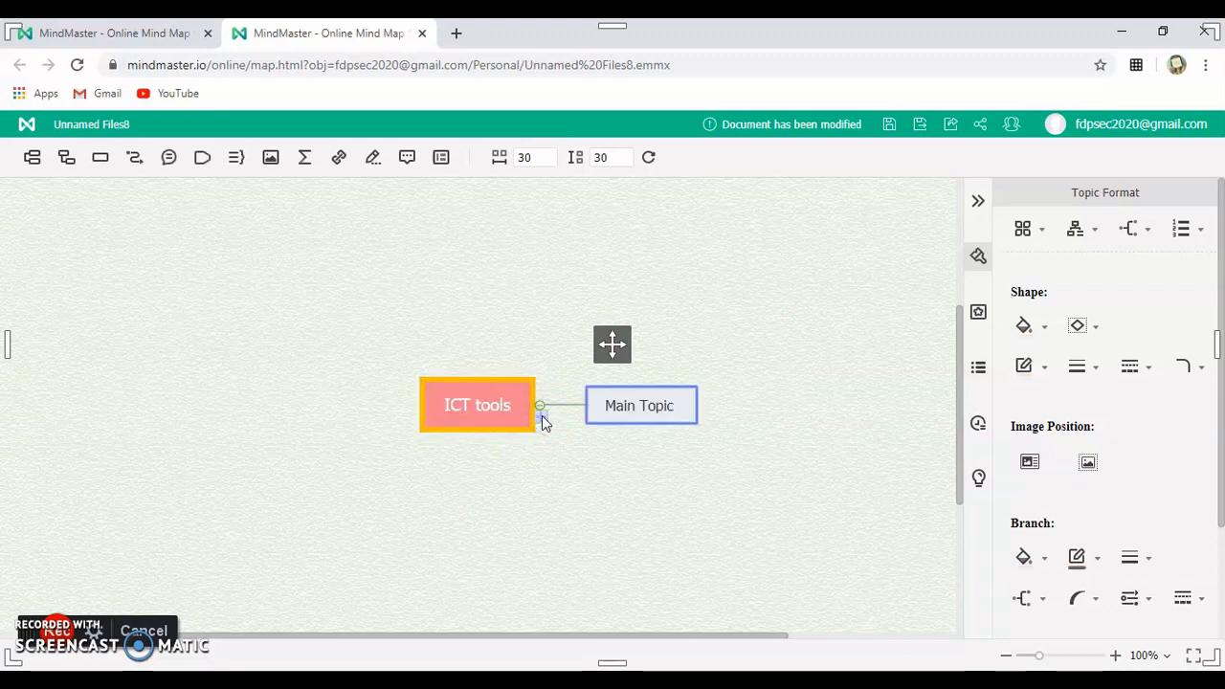
click(643, 410)
double_click(643, 409)
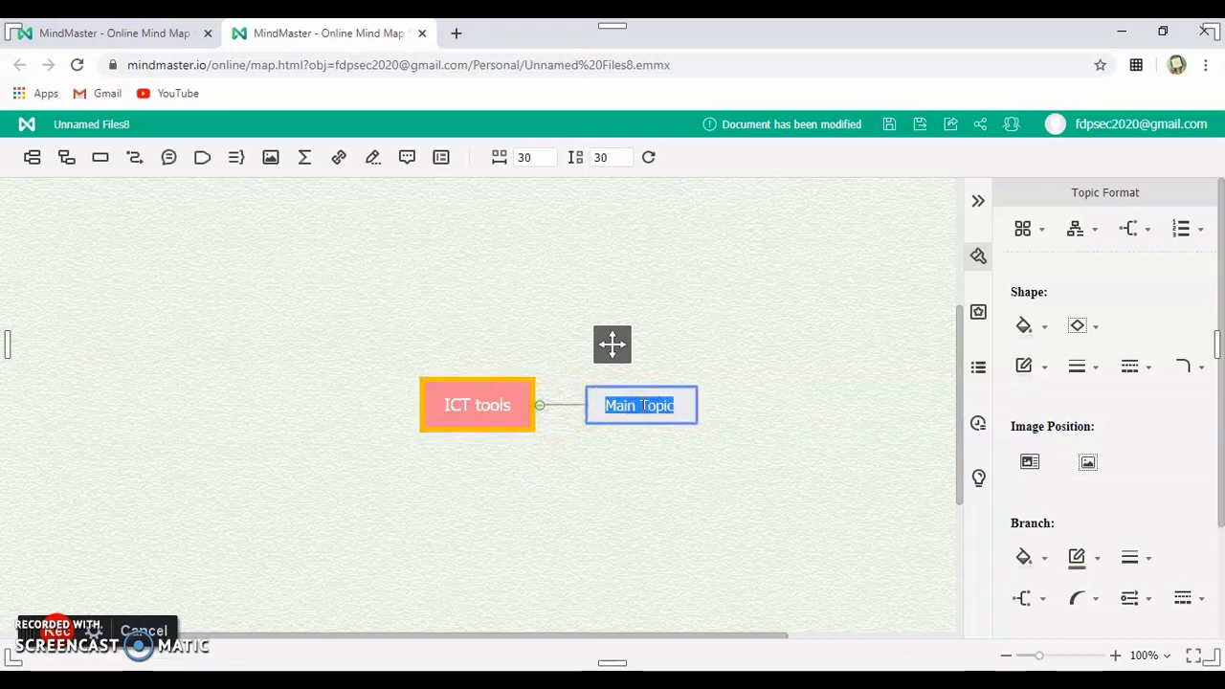
text(Classroom)
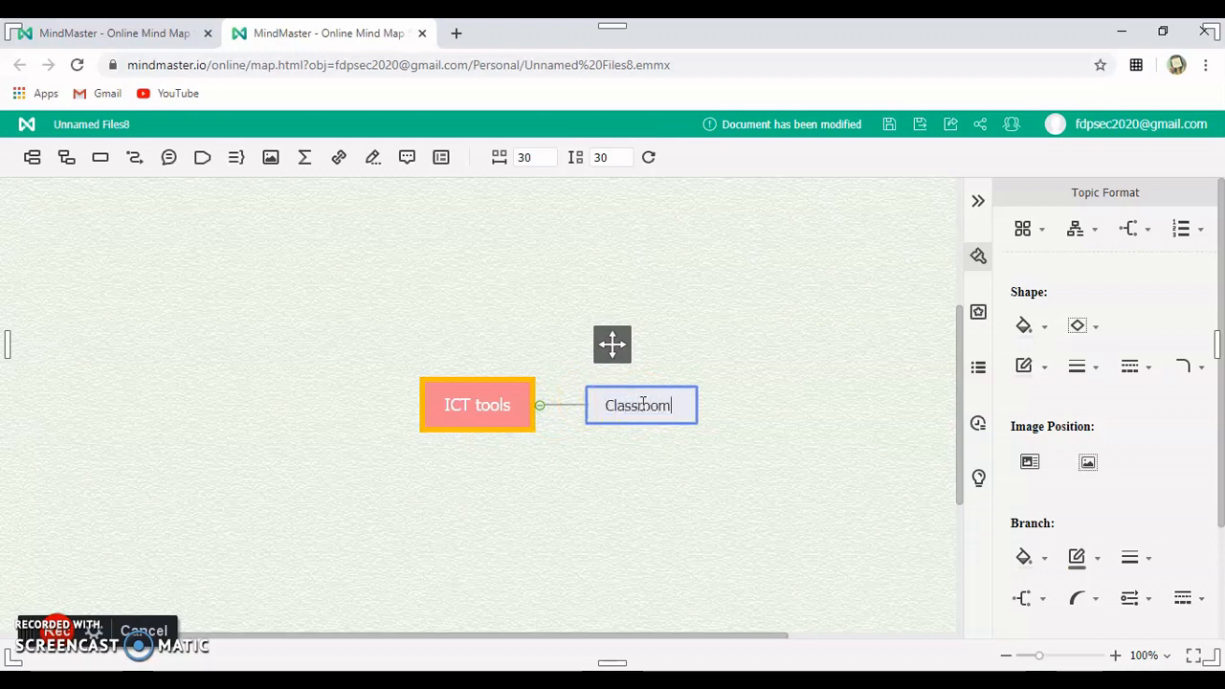
- Add a subtopic under the Classroom topic and name it "Join classroom"
click(701, 418)
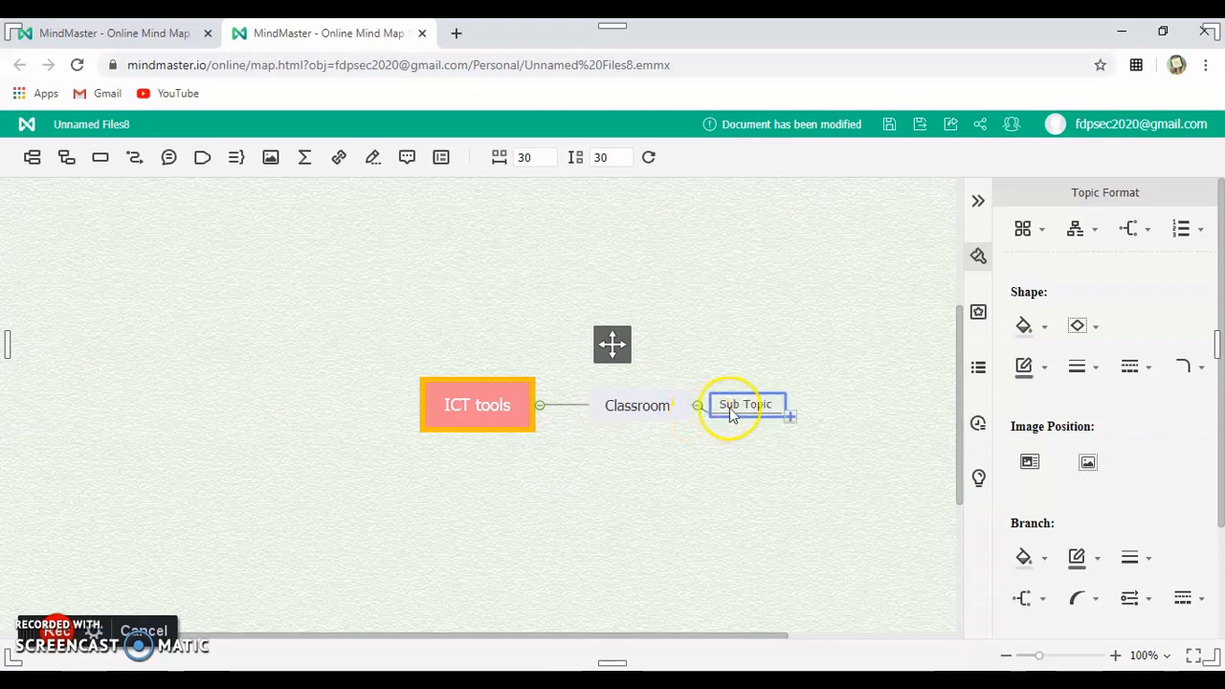
double_click(745, 405)
text(J)
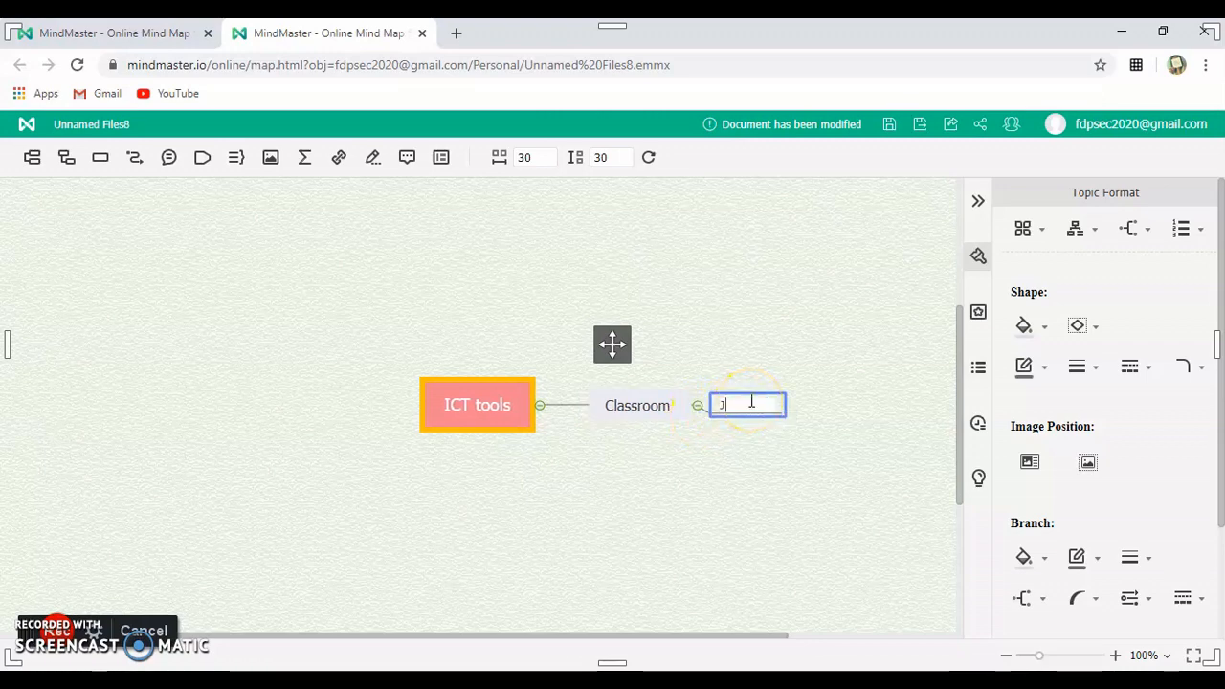
text(oin classroom)
- Add a second subtopic under Classroom and name it "Create a classroom", correcting any misspelling
click(699, 421)
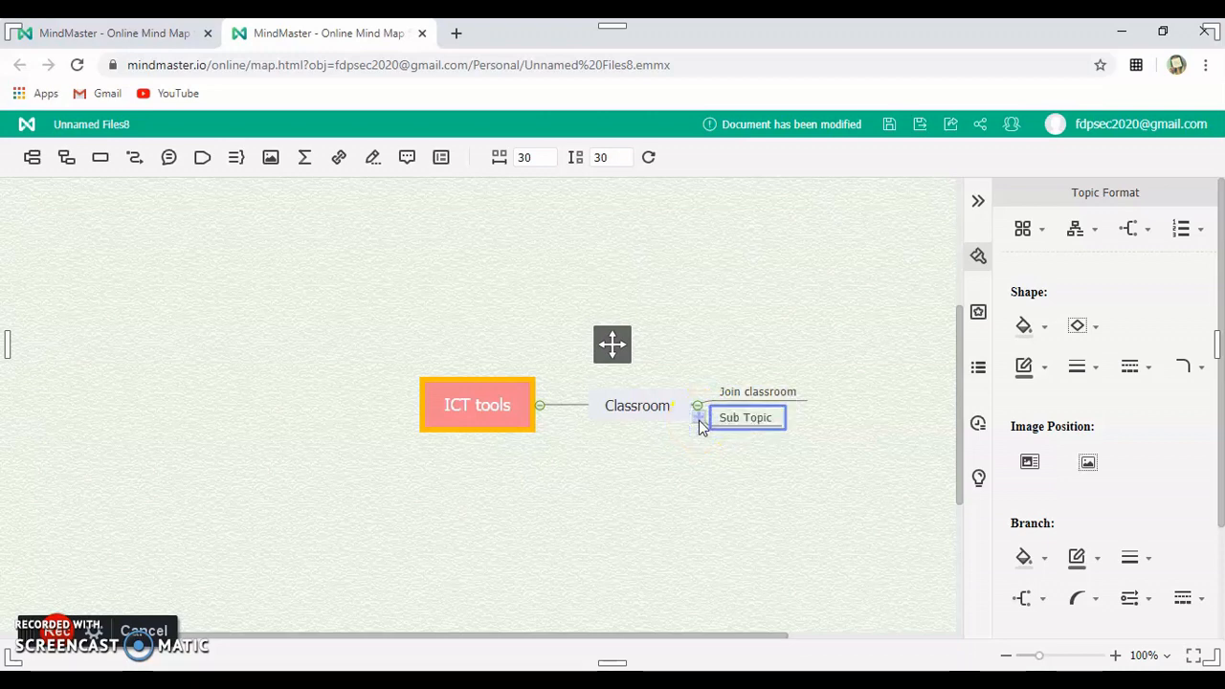
click(730, 418)
text(Create a cklassroom)
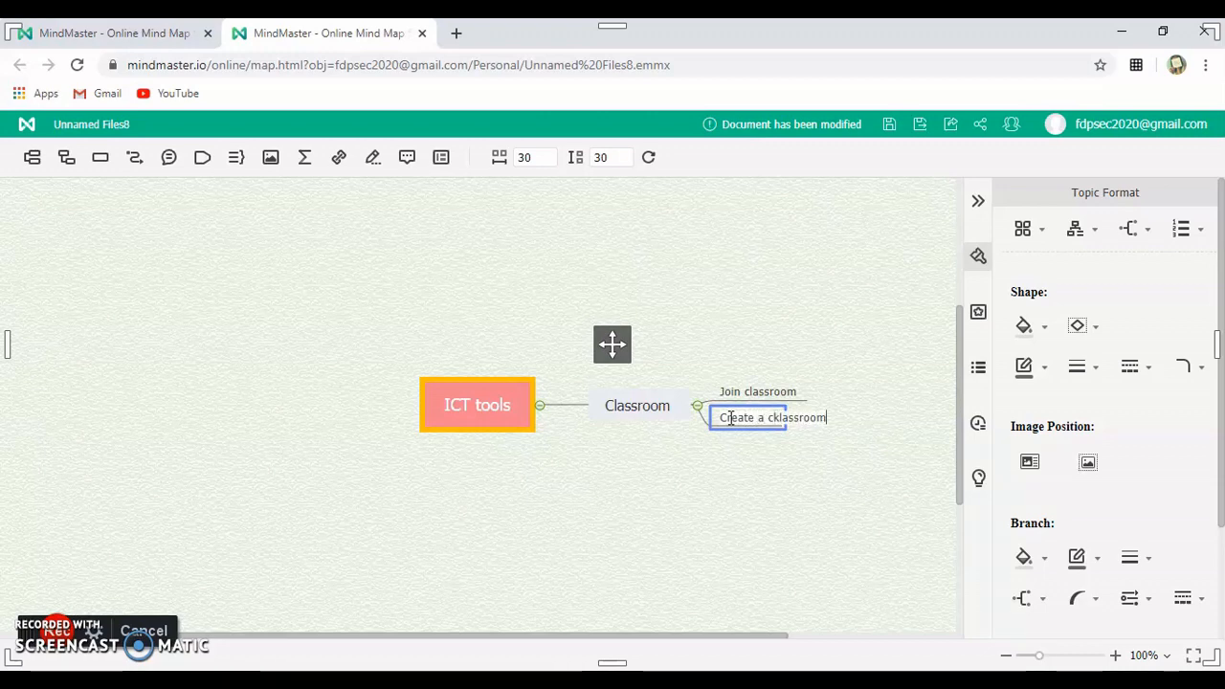
click(697, 476)
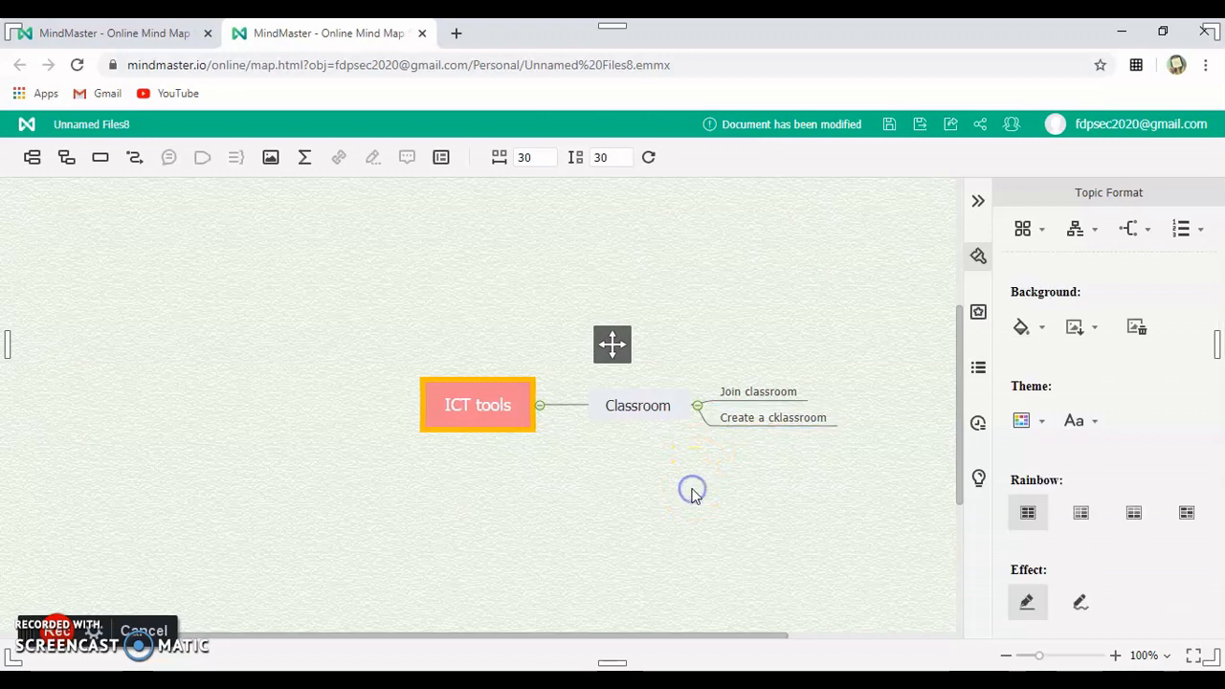
click(779, 418)
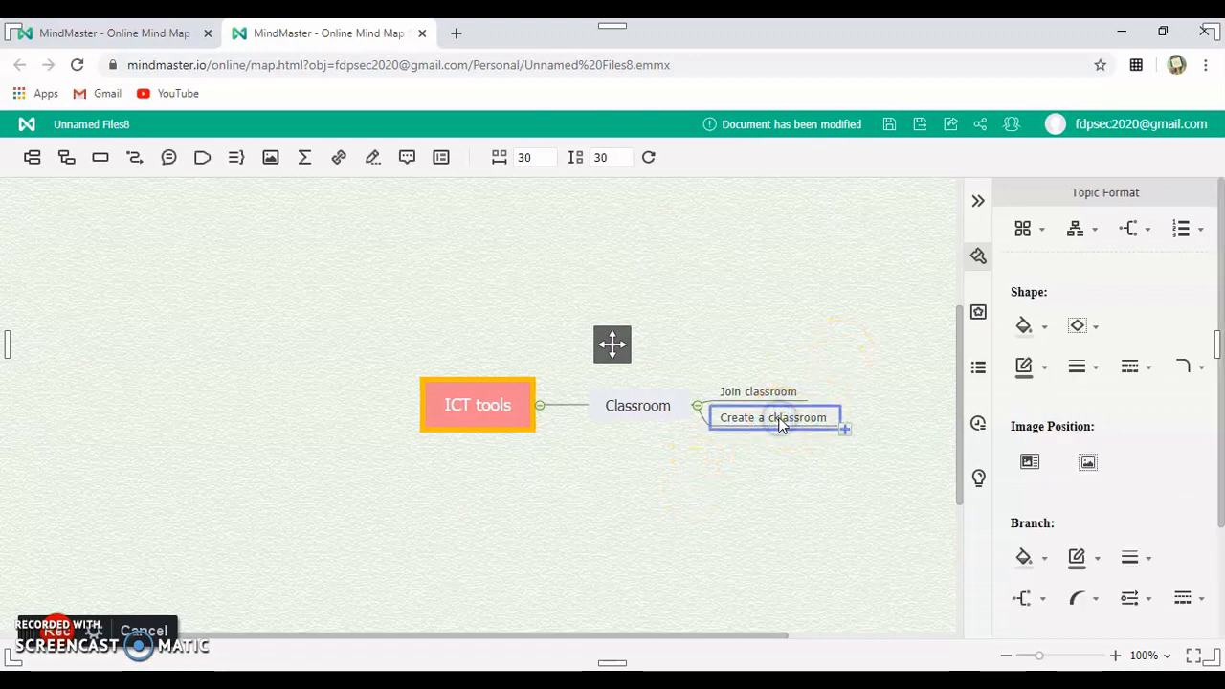
double_click(779, 418)
click(779, 418)
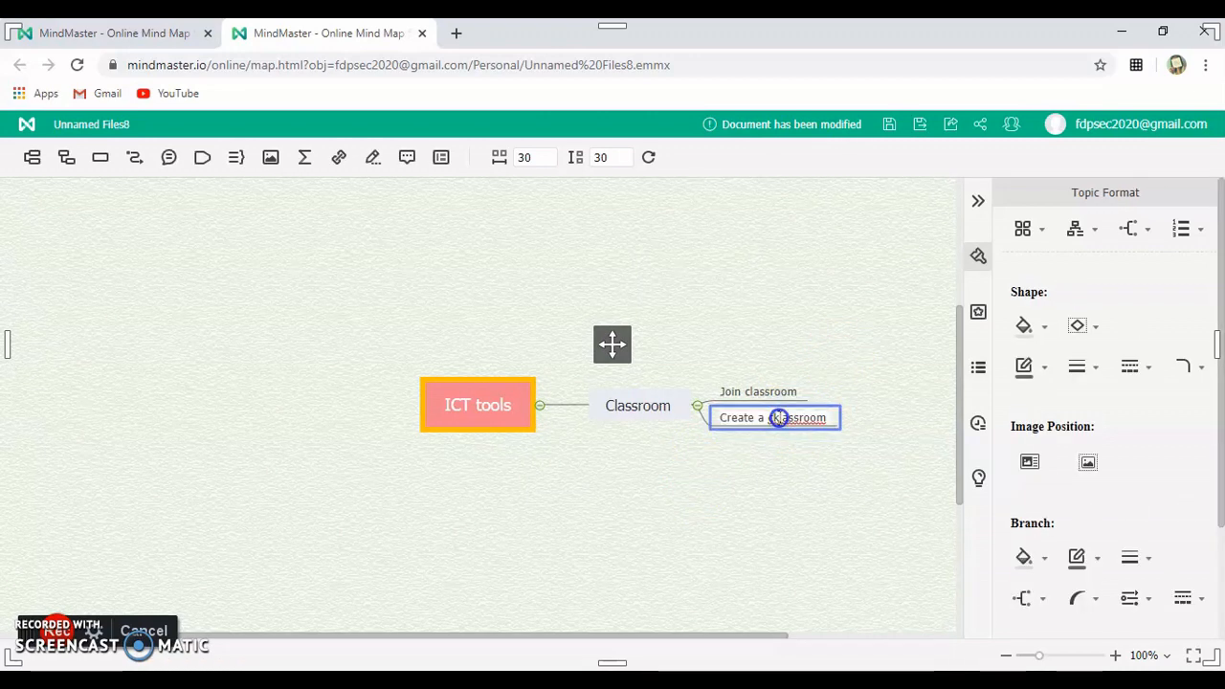
click(779, 467)
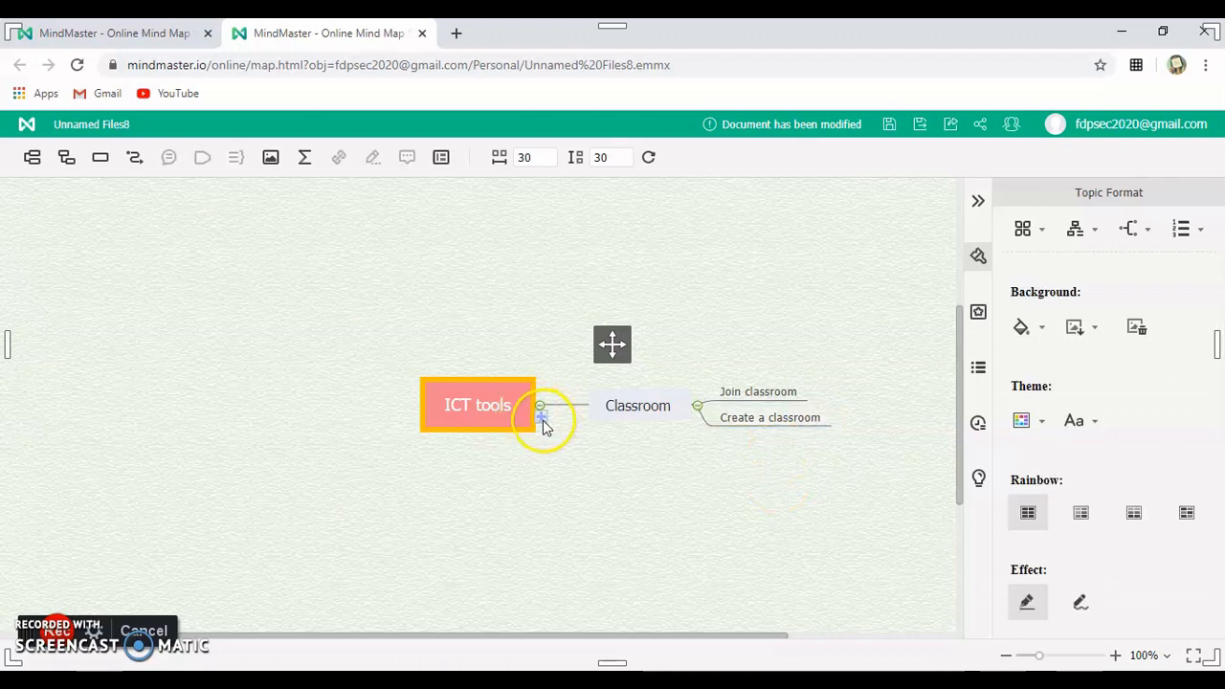
- Add a second main topic branching from ICT tools and name it "Forms"
click(539, 418)
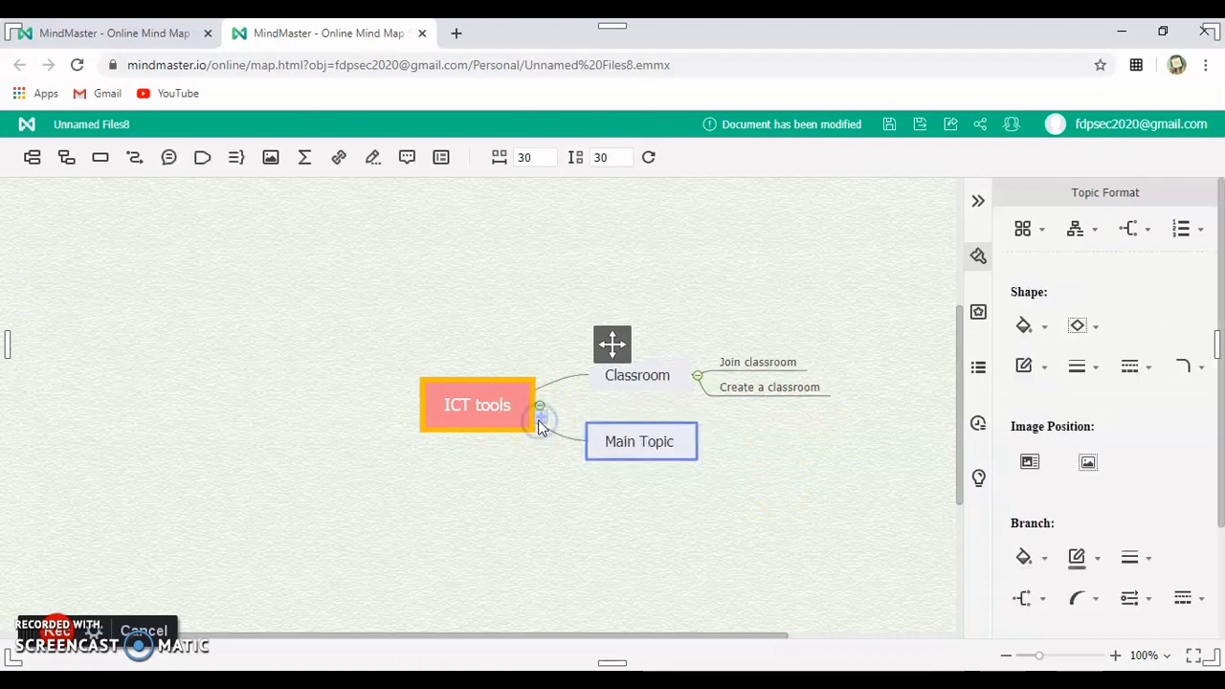
double_click(631, 441)
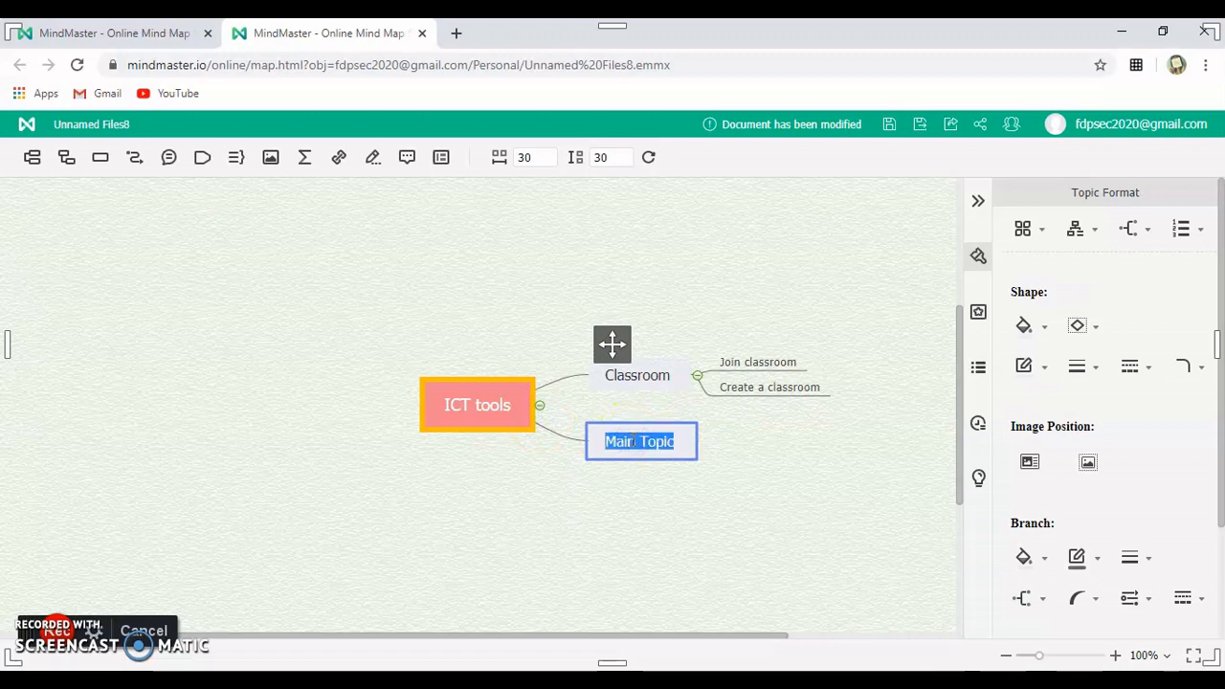
text(F)
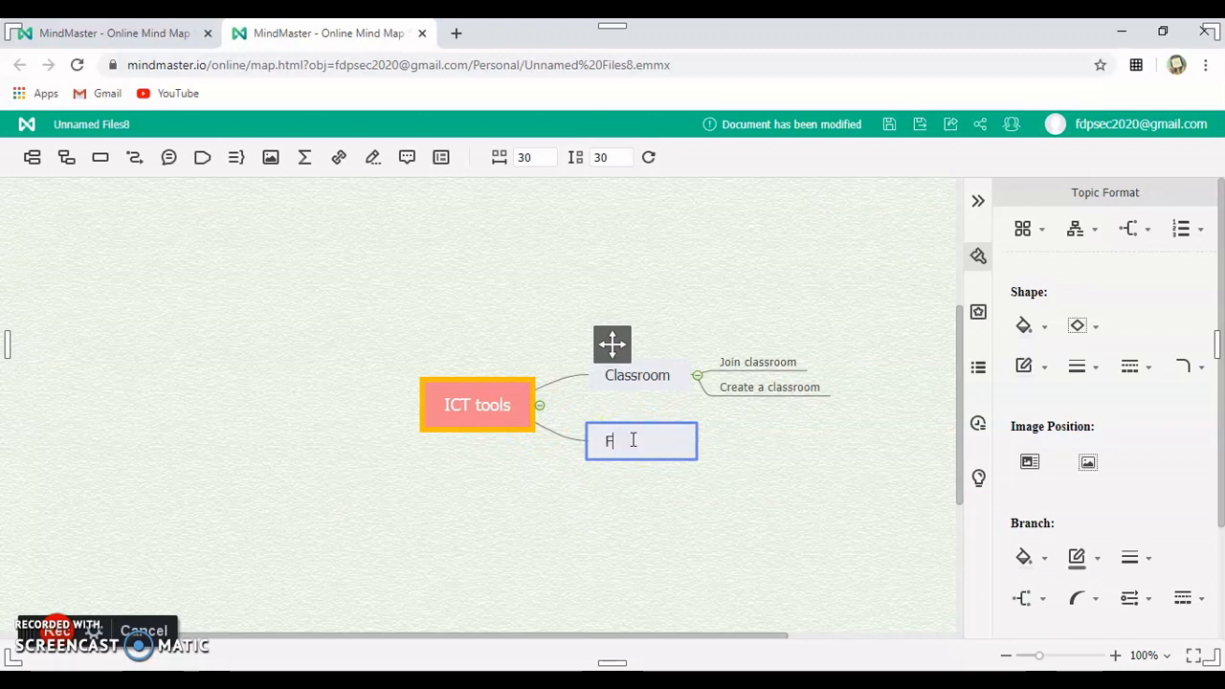
text(orms)
click(864, 462)
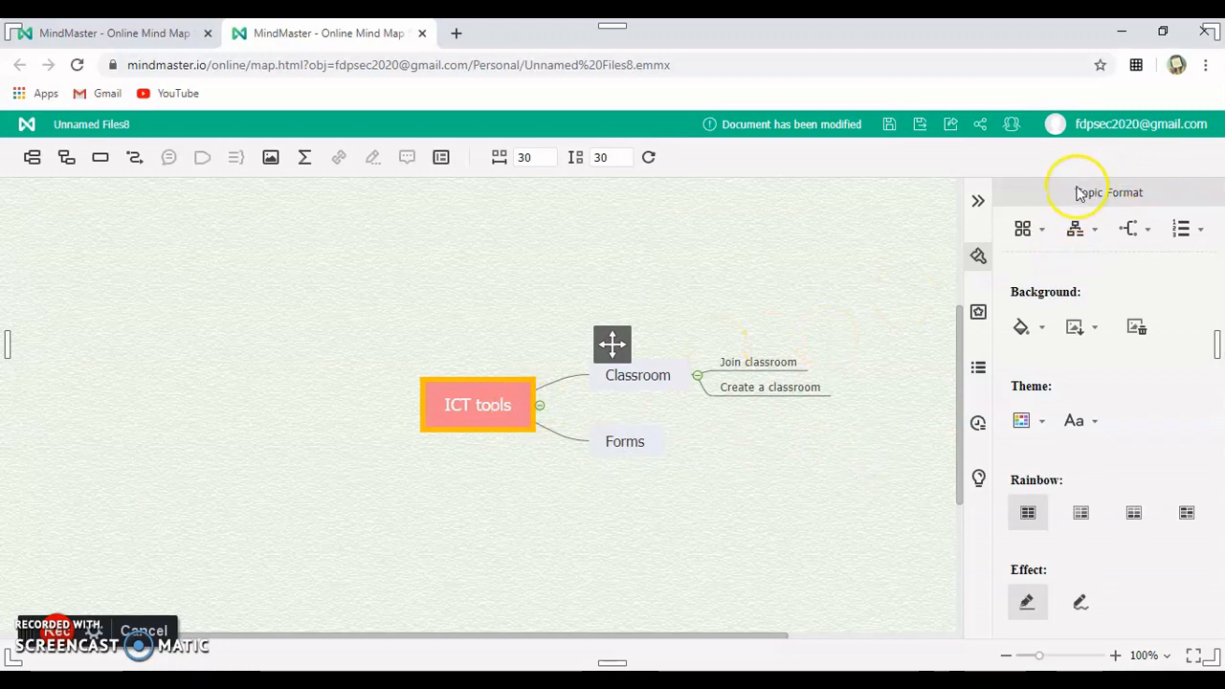
- Apply the dark theme with a grey diamond main idea and teal and blue main topics to the map
click(1043, 233)
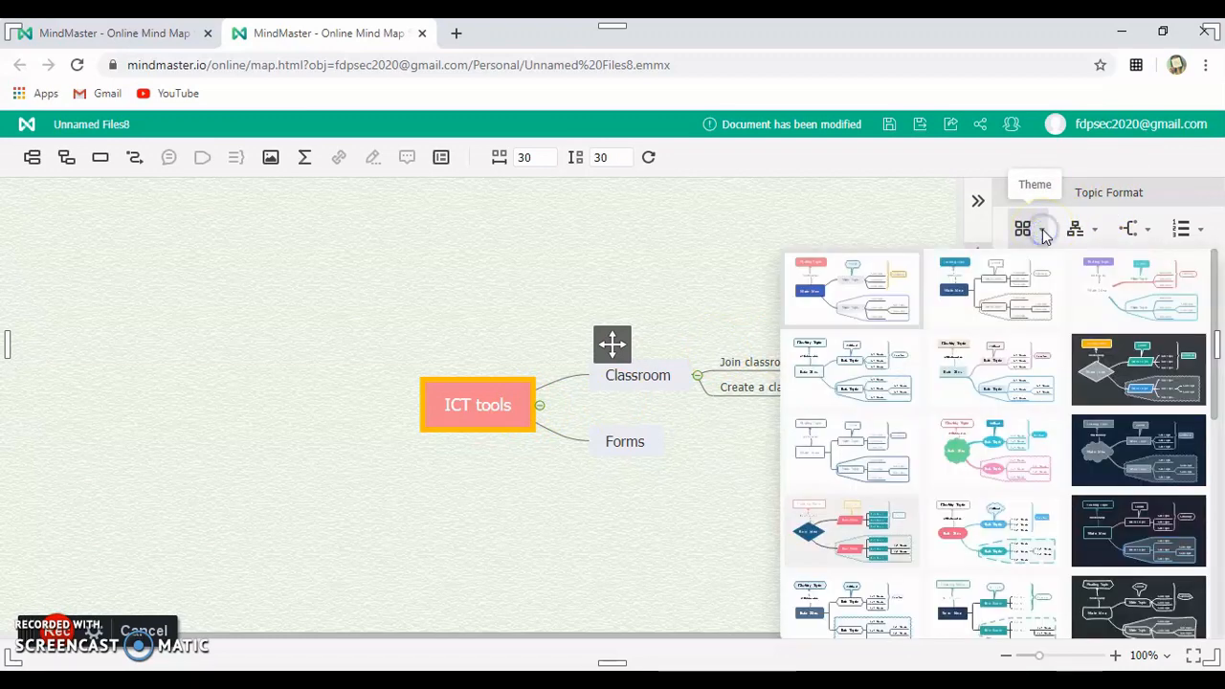
click(1107, 365)
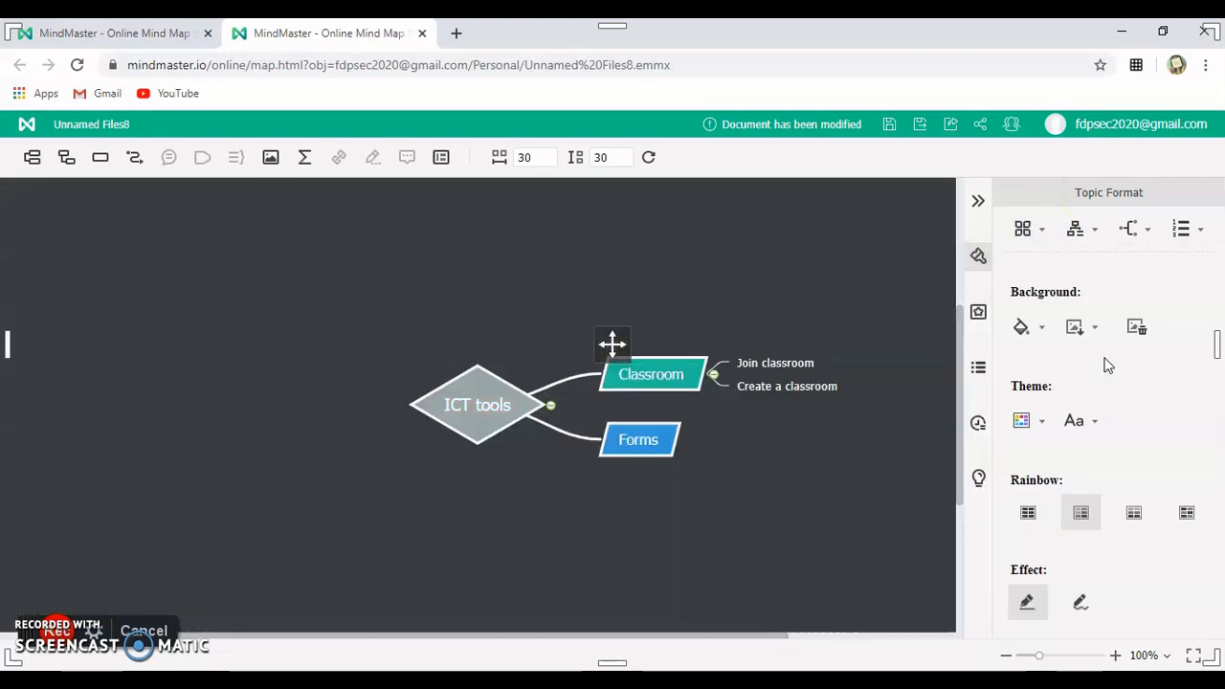
click(1037, 228)
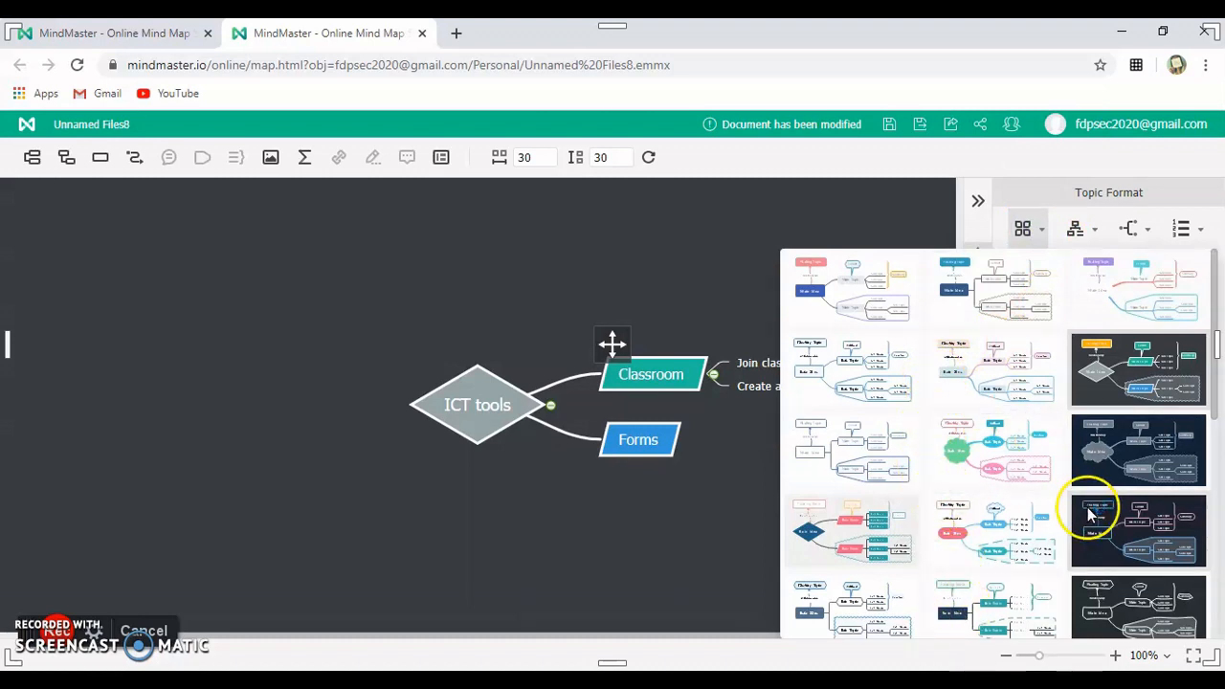
- Change the map to a top-down org chart layout and use right-angled connectors with arrowheads from ICT tools to the main topics
click(1096, 240)
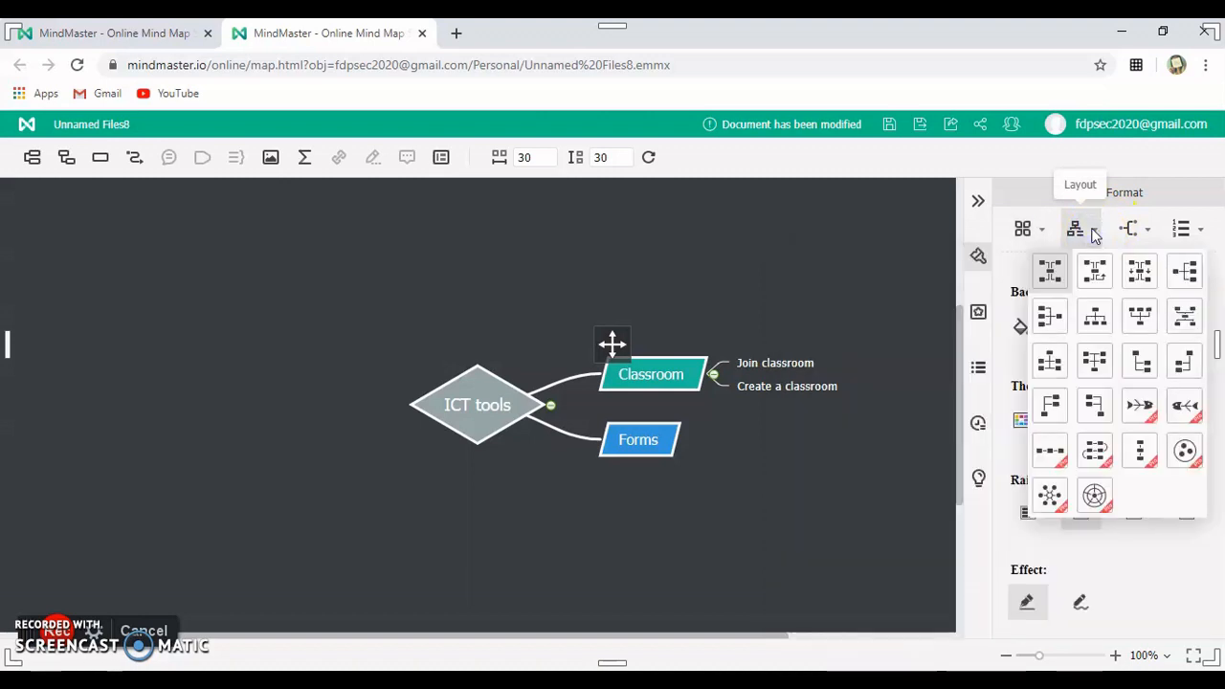
click(1105, 318)
click(1137, 230)
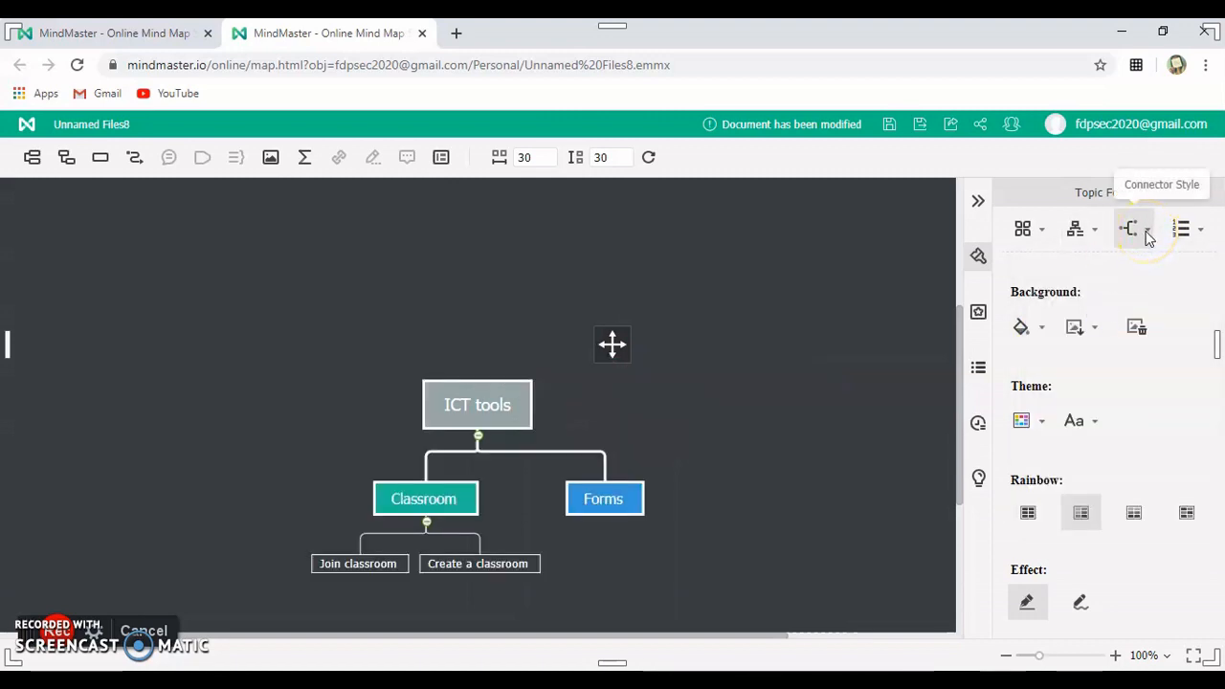
click(1149, 238)
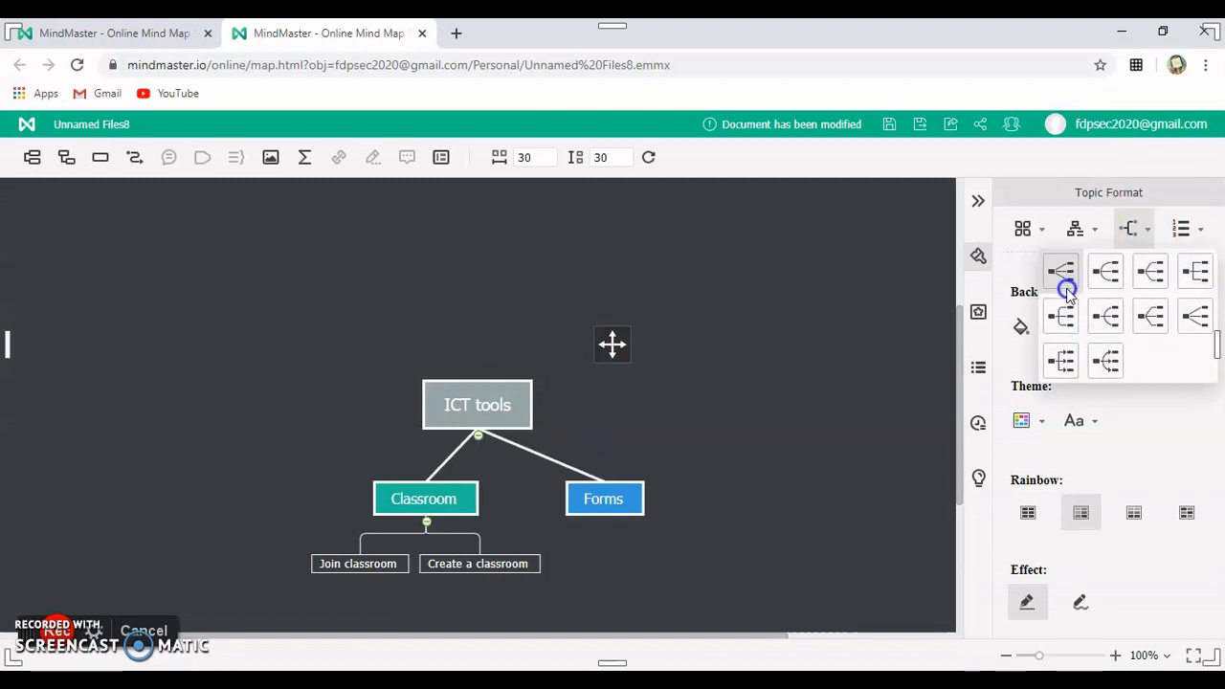
click(1068, 362)
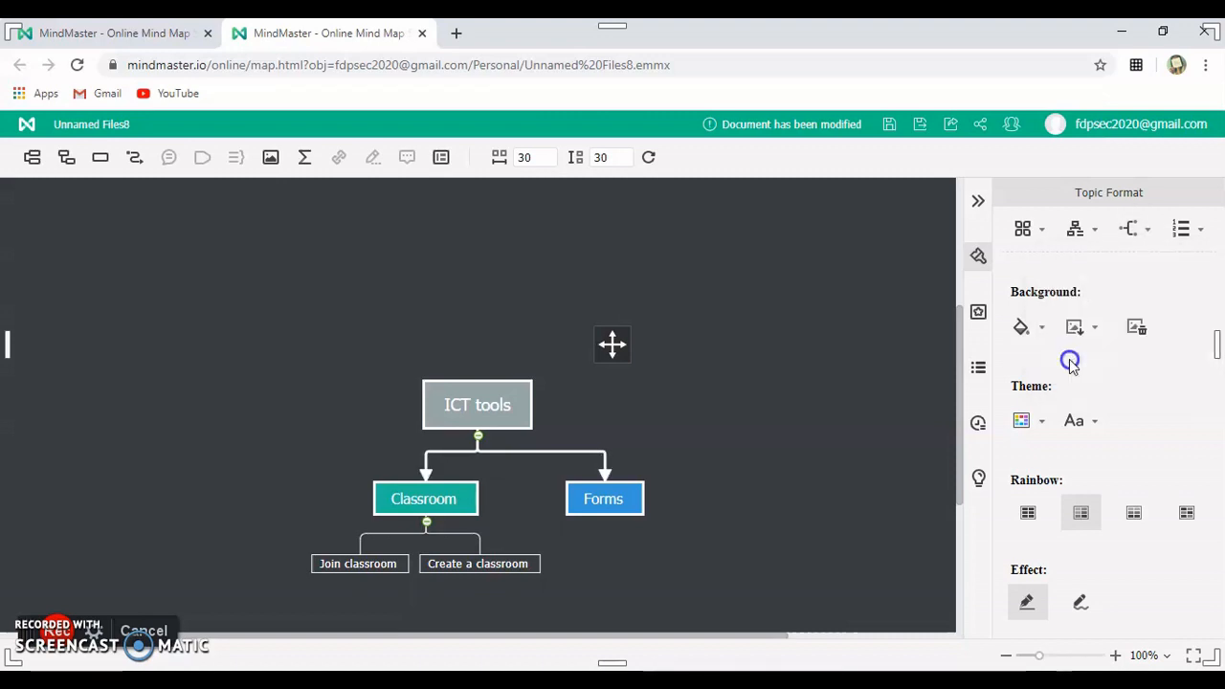
- Try 1, 2, 3 numbering on the main topics and remove the numbering again
click(1196, 238)
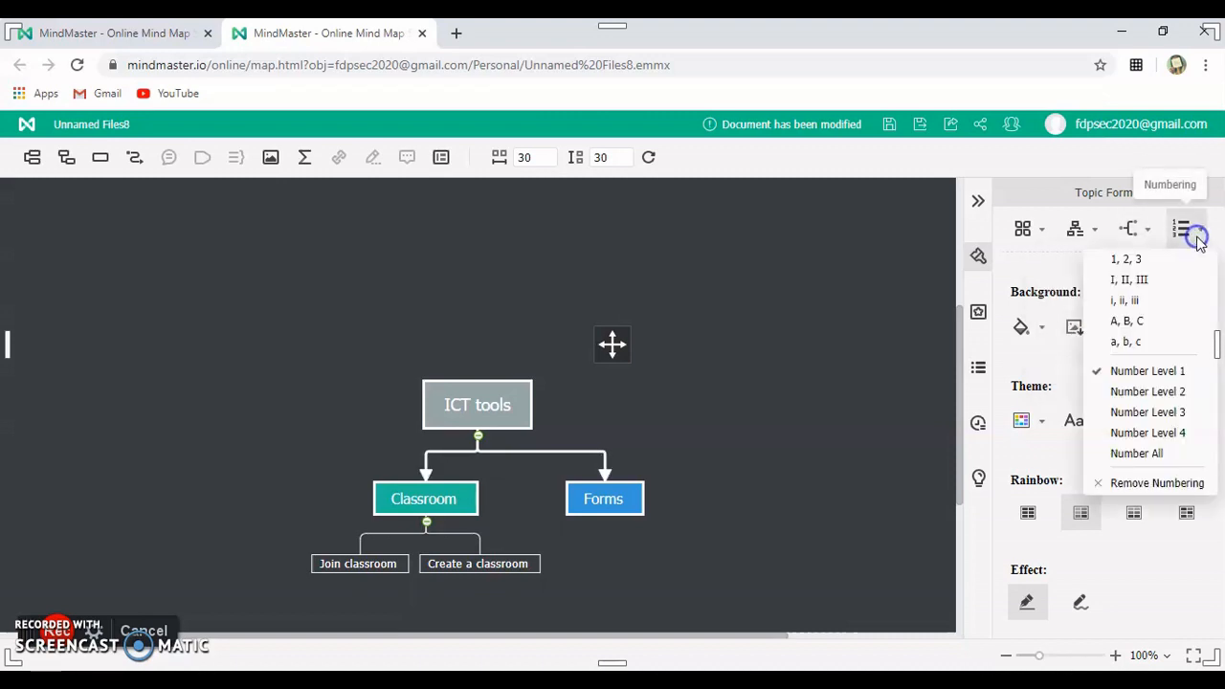
click(1126, 260)
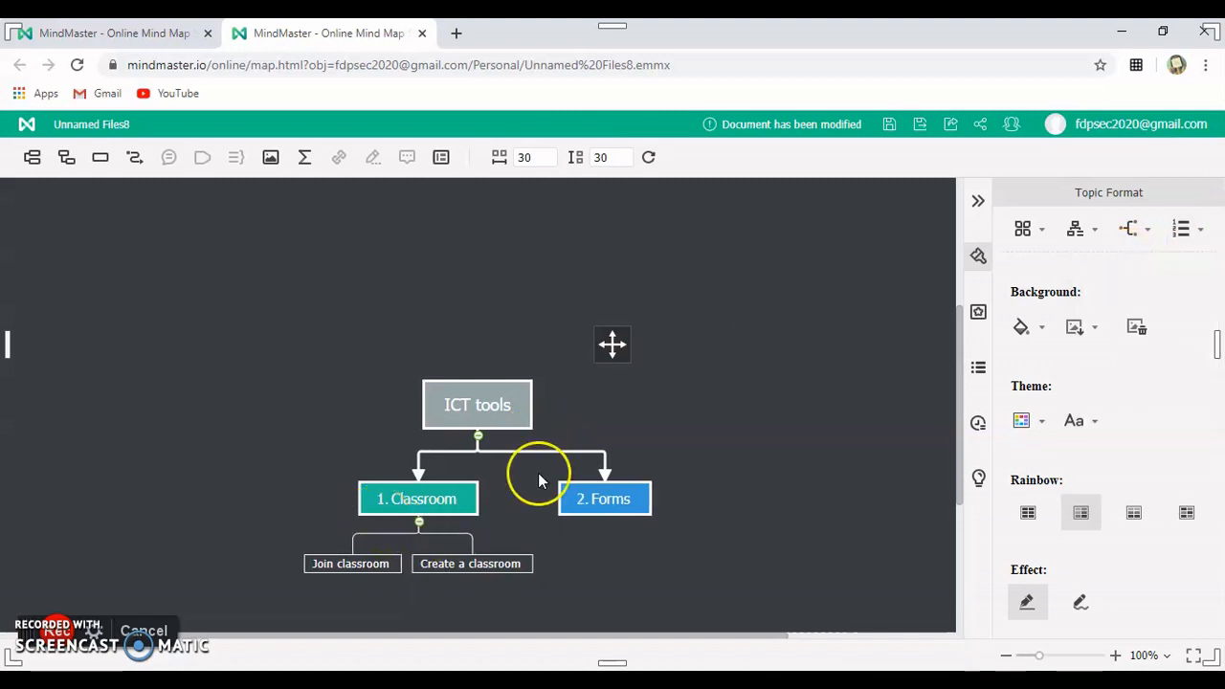
click(1203, 234)
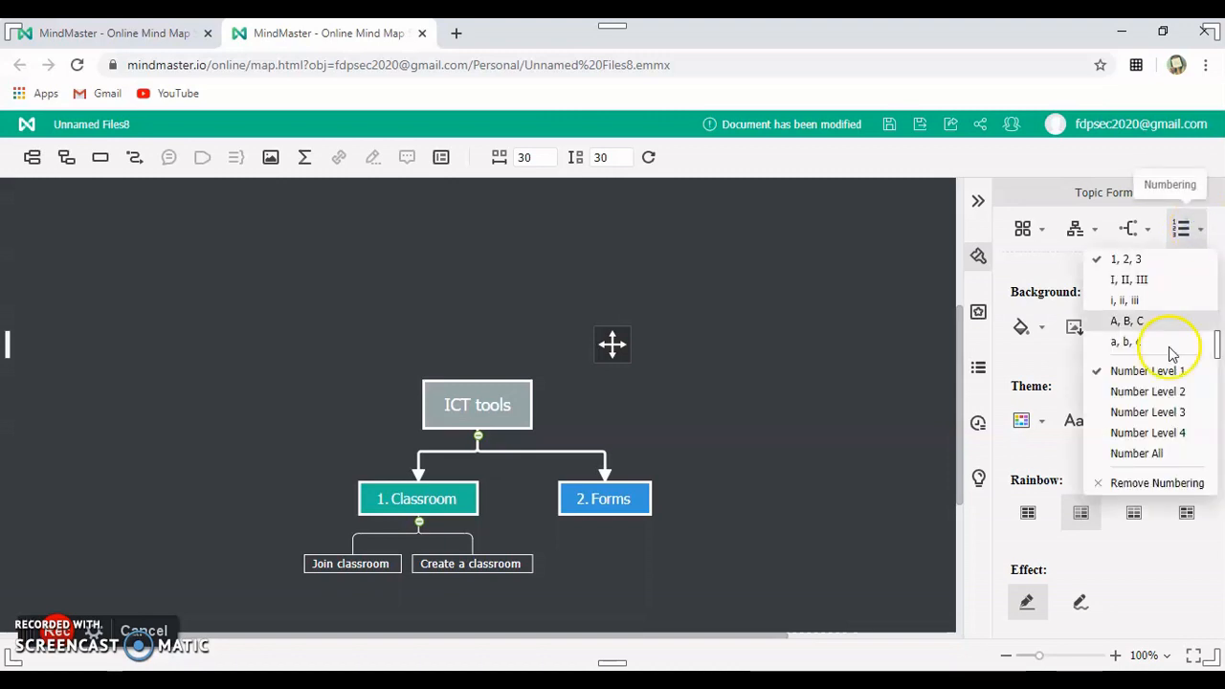
click(1152, 485)
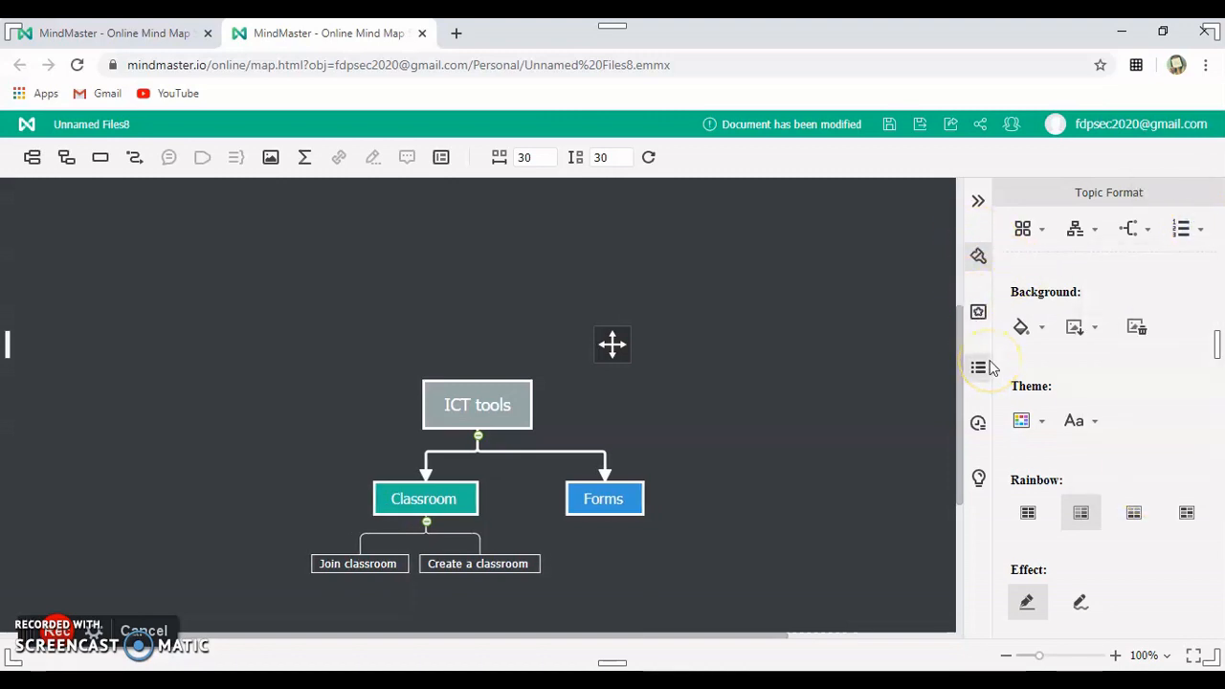
- Recolor the map with the first rainbow option, giving an orange ICT tools topic and pink main topics, with the first effect
click(1027, 514)
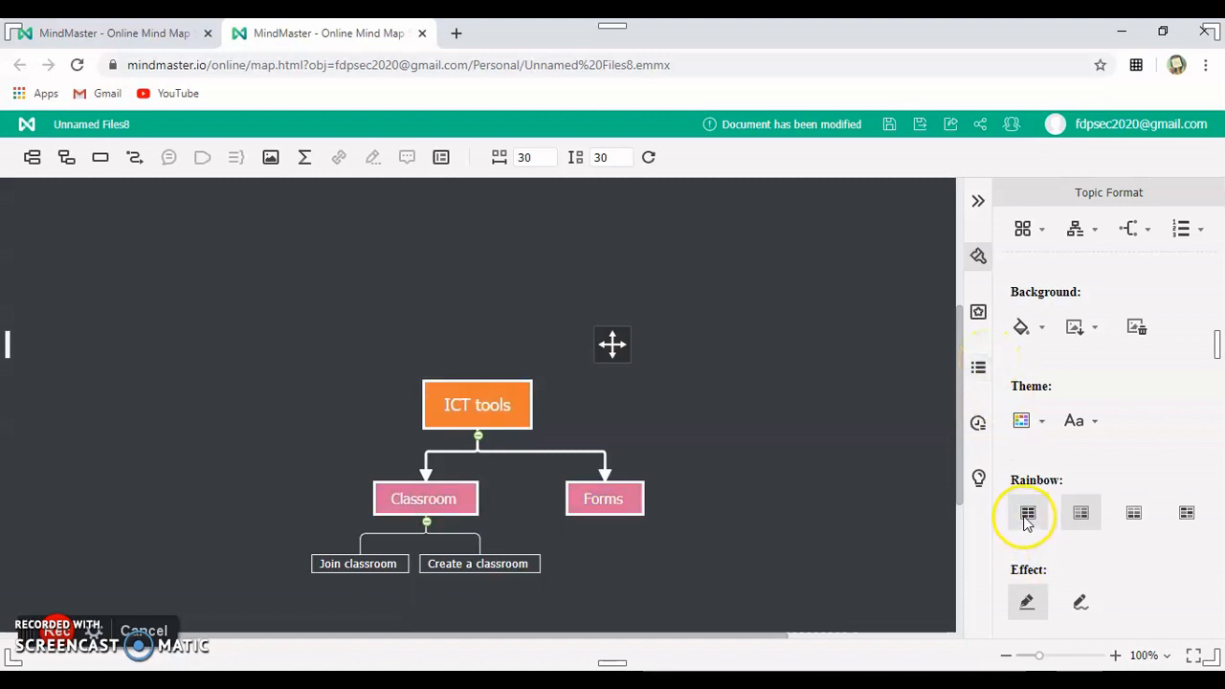
click(1027, 600)
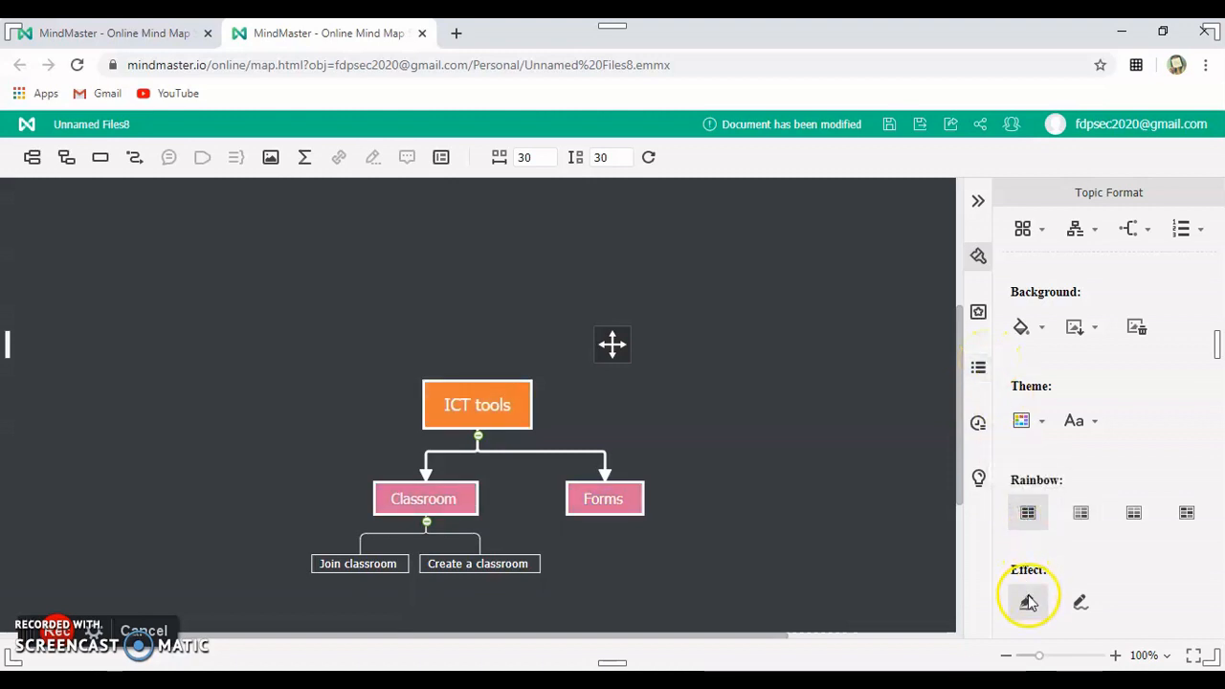
click(1081, 601)
click(1027, 513)
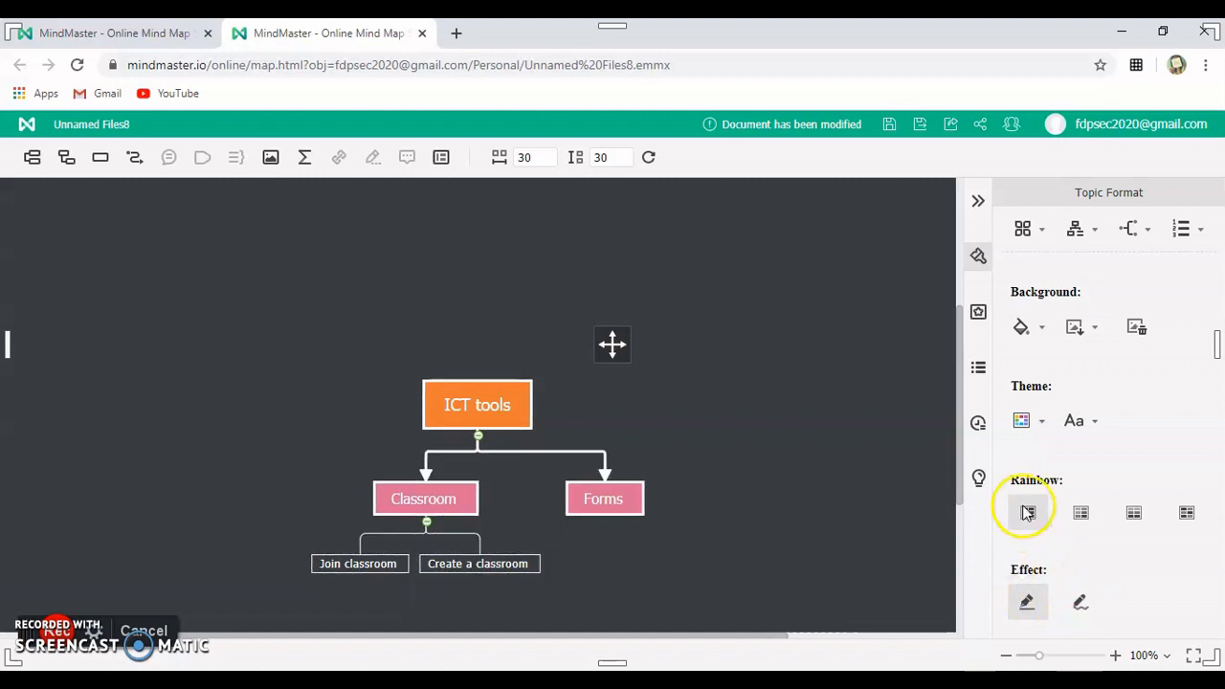
- Mark the ICT tools topic with the red priority 1 icon and a green star
click(978, 314)
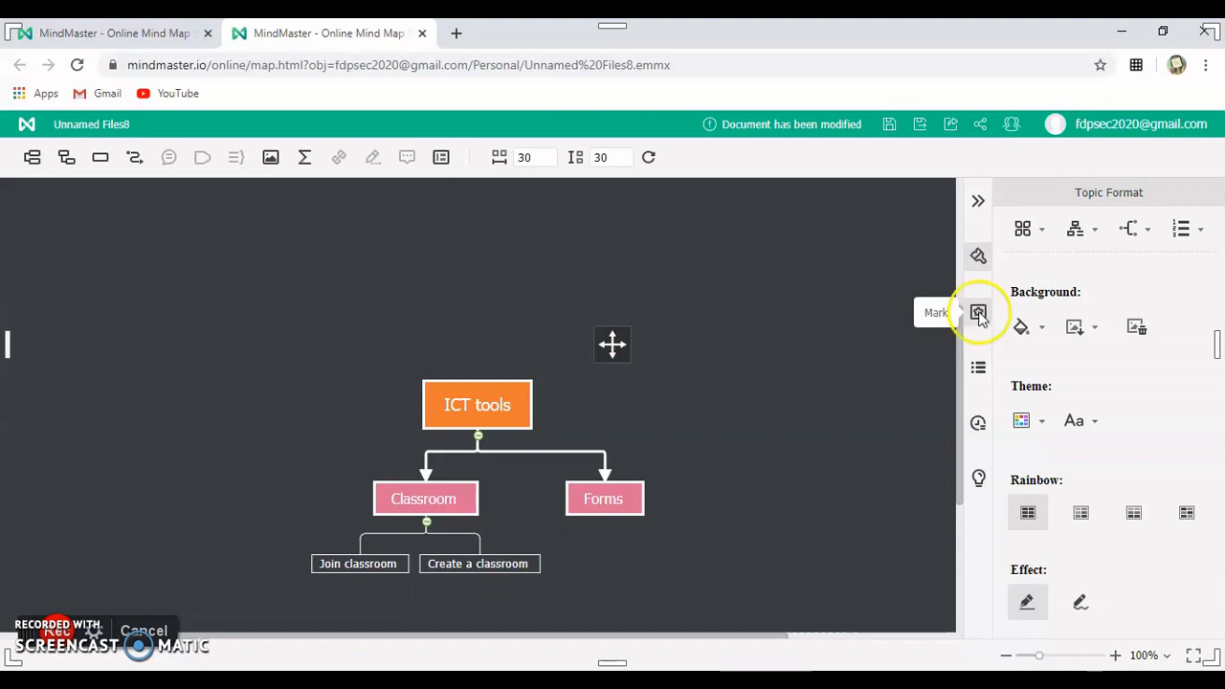
click(508, 413)
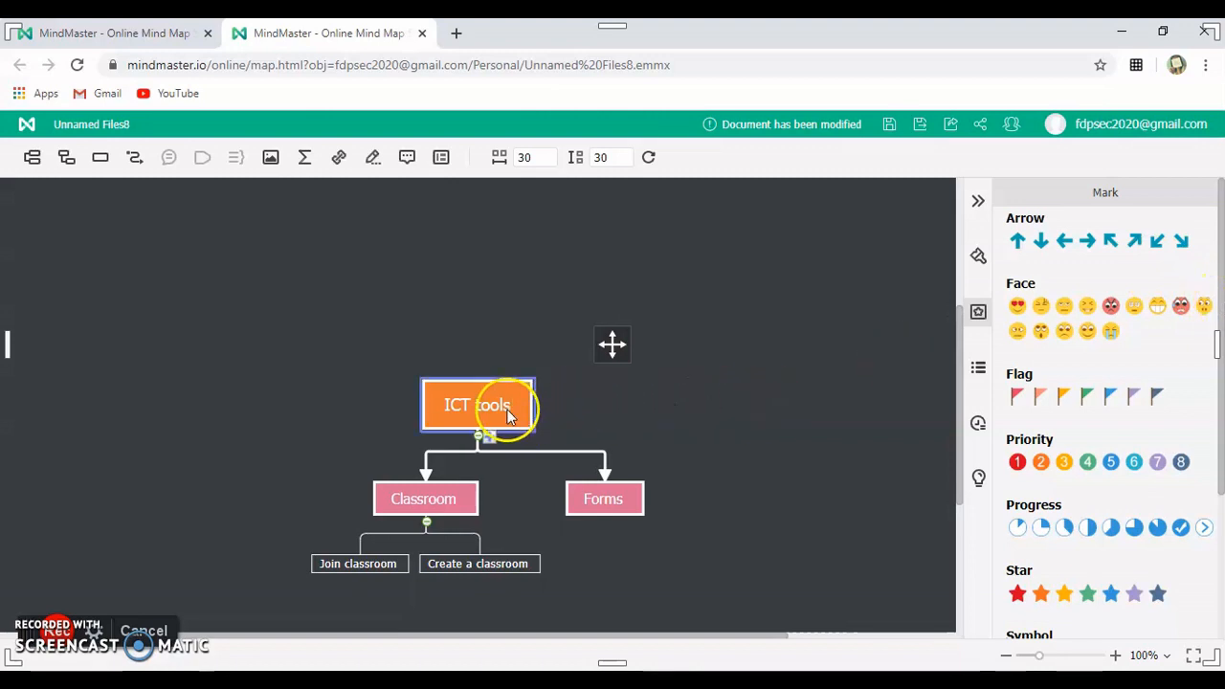
click(1016, 463)
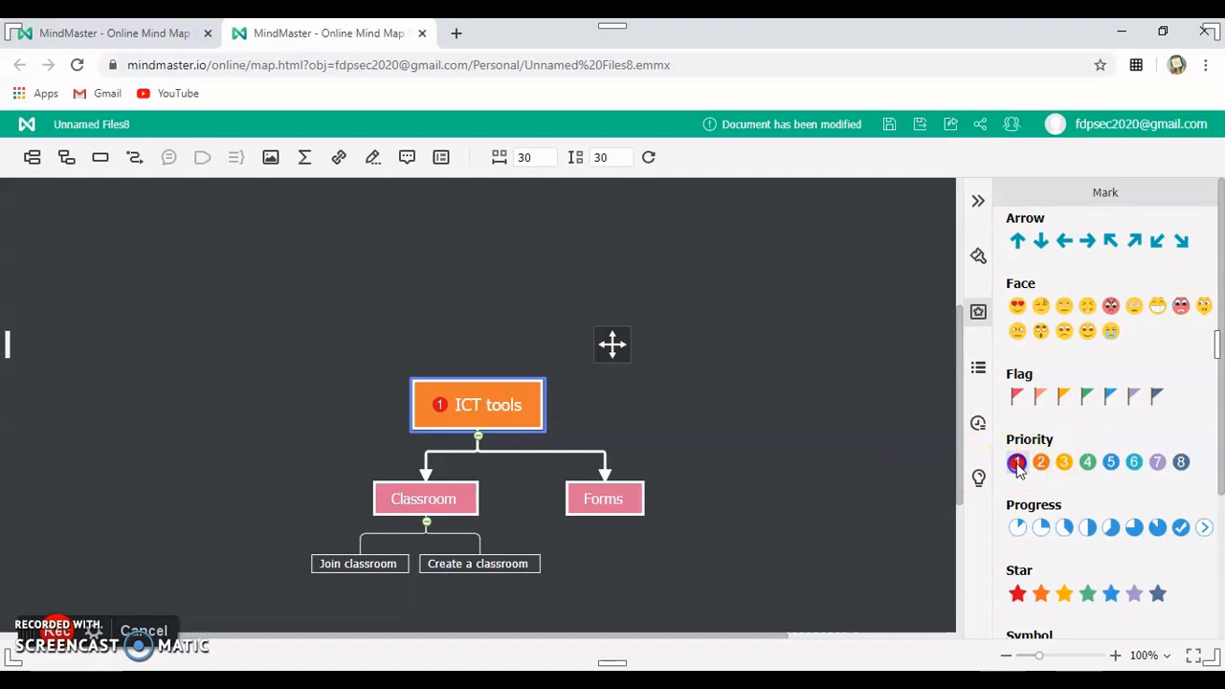
click(1039, 594)
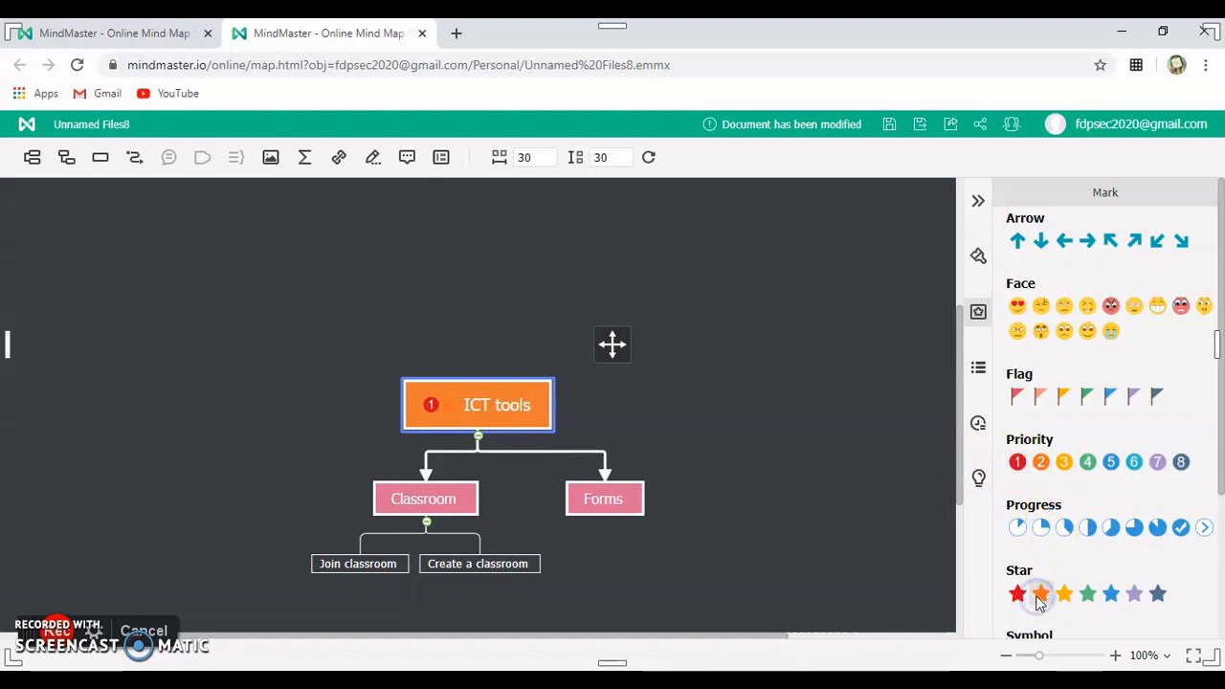
click(1017, 595)
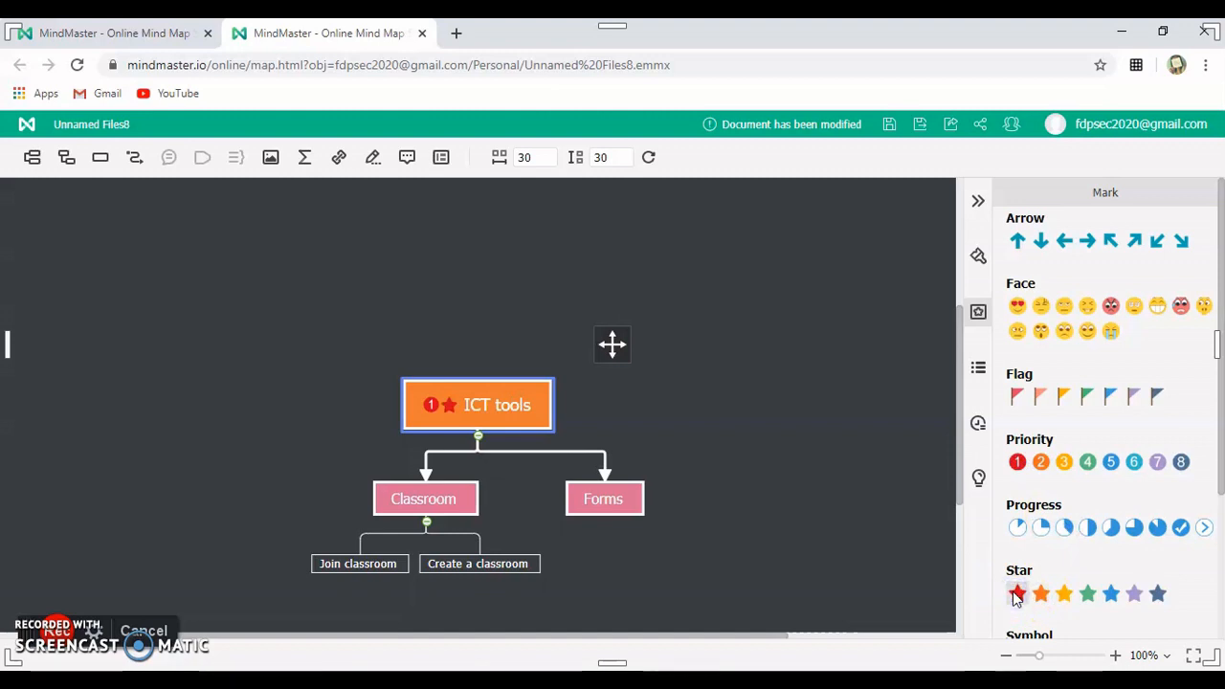
click(1088, 595)
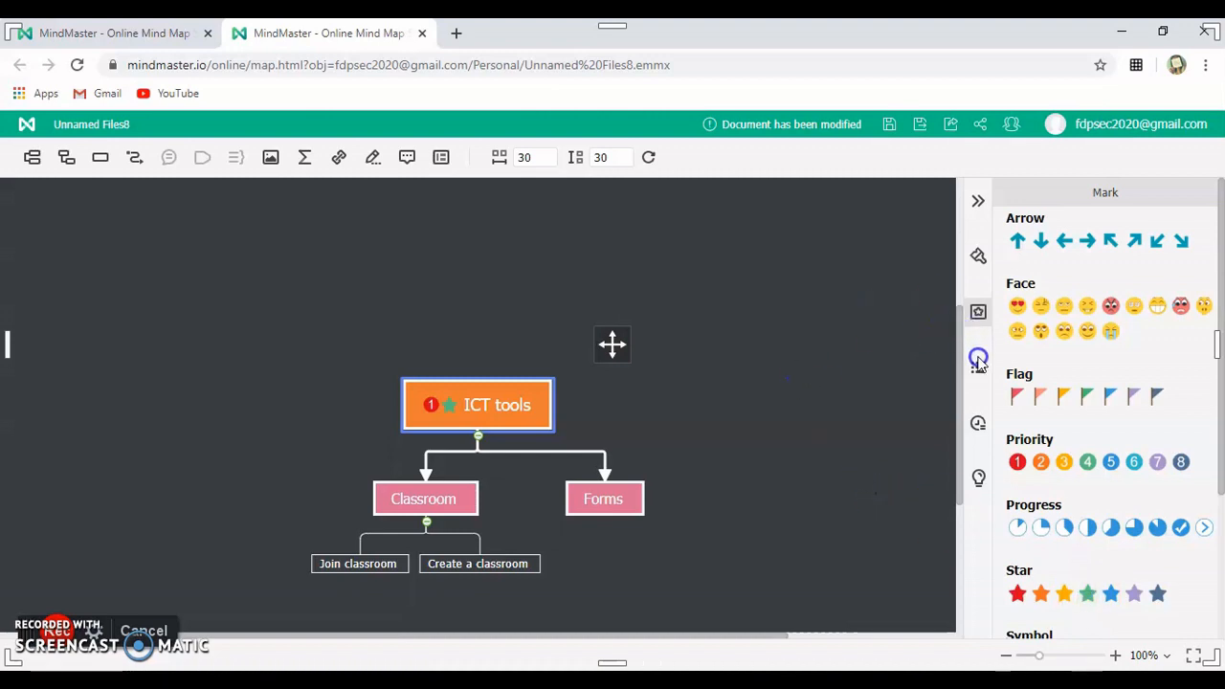
click(735, 295)
click(484, 266)
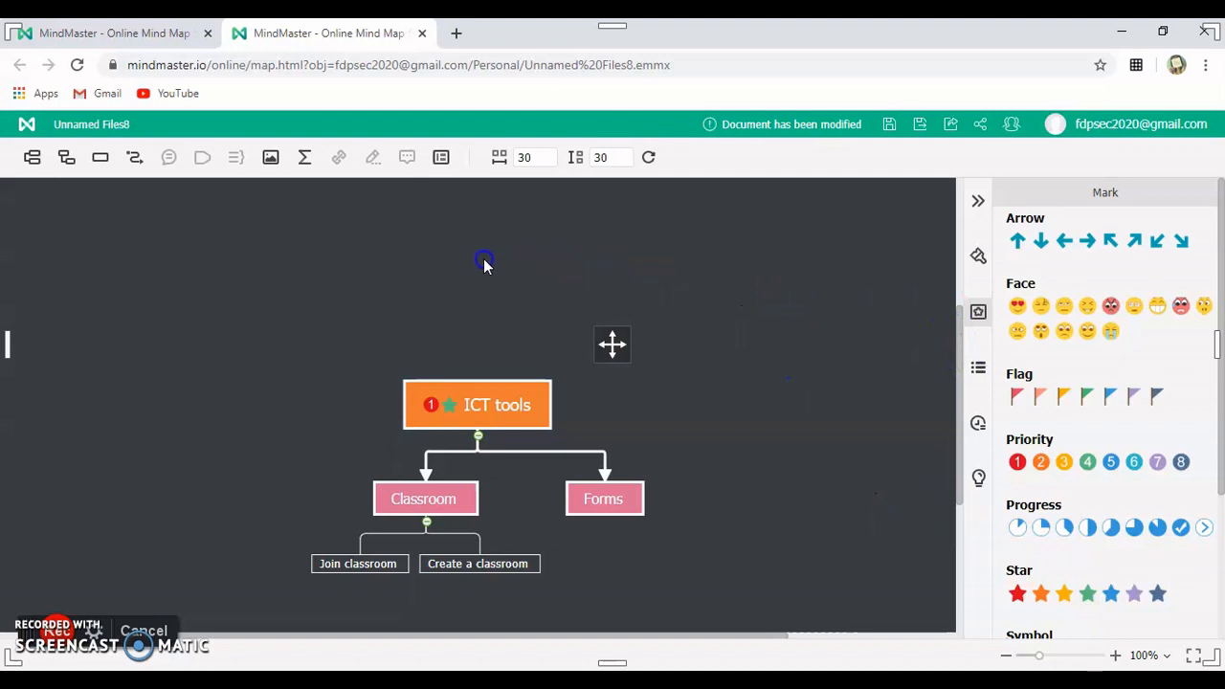
- Insert the picture 02_BMW Group Werk_3_2 from the Downloads folder as a floating topic above the ICT tools map
click(271, 159)
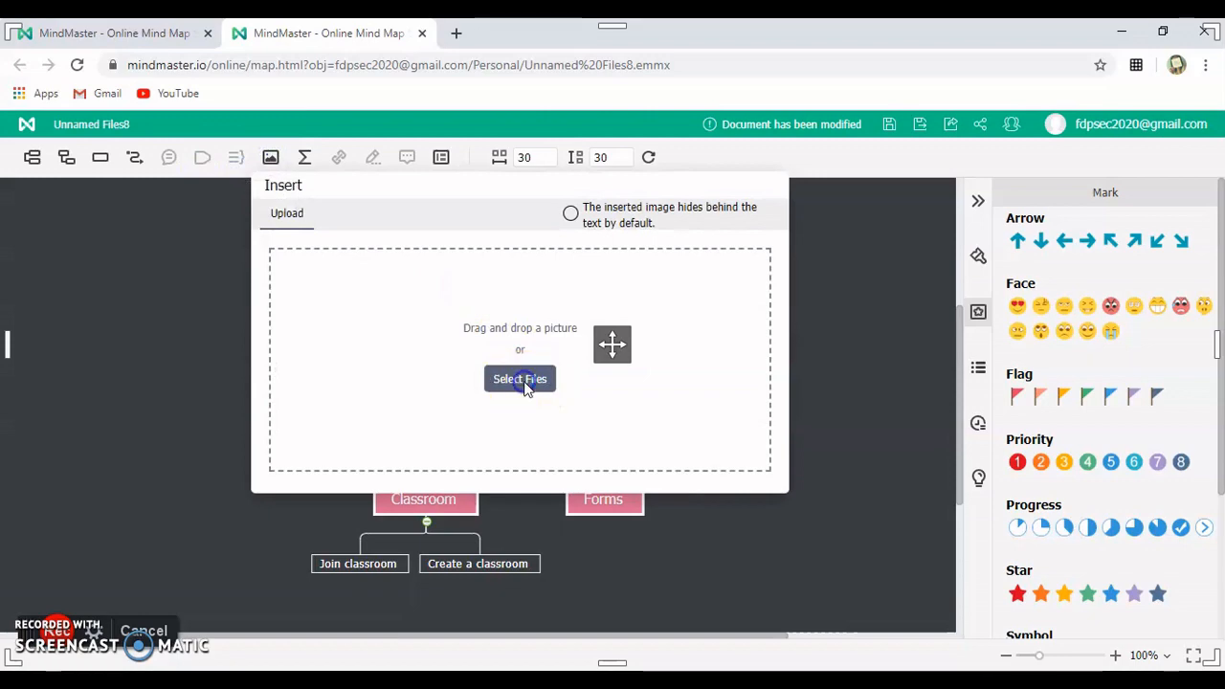
click(524, 382)
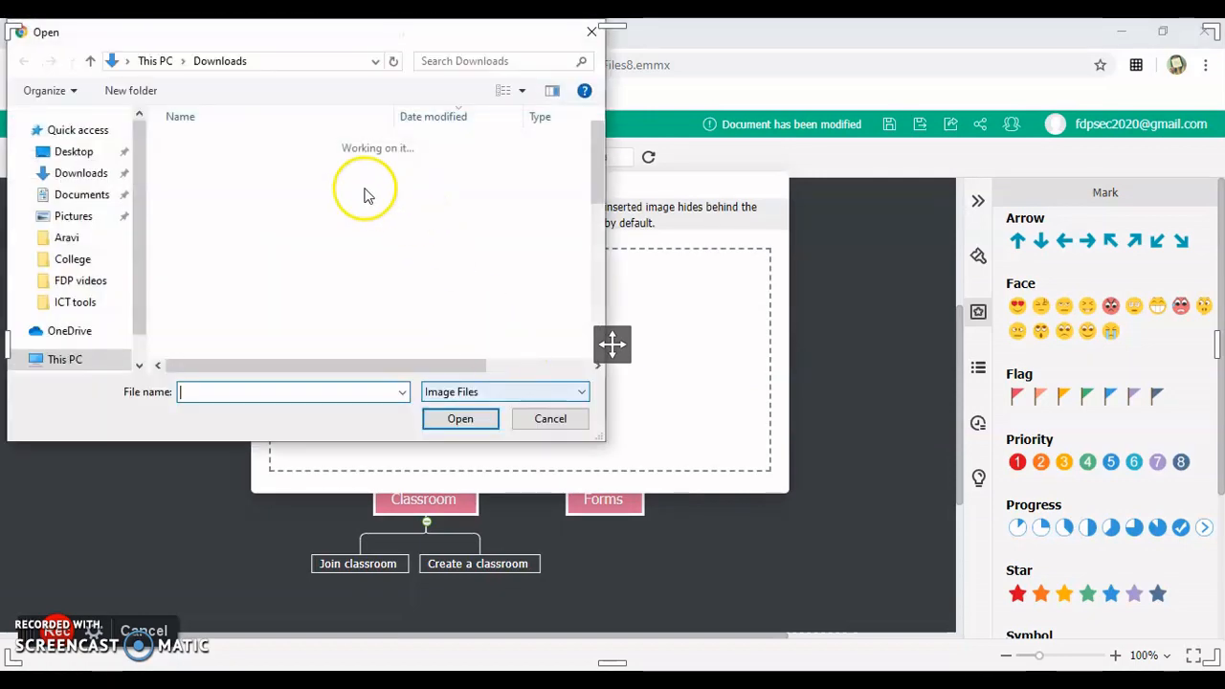
click(264, 292)
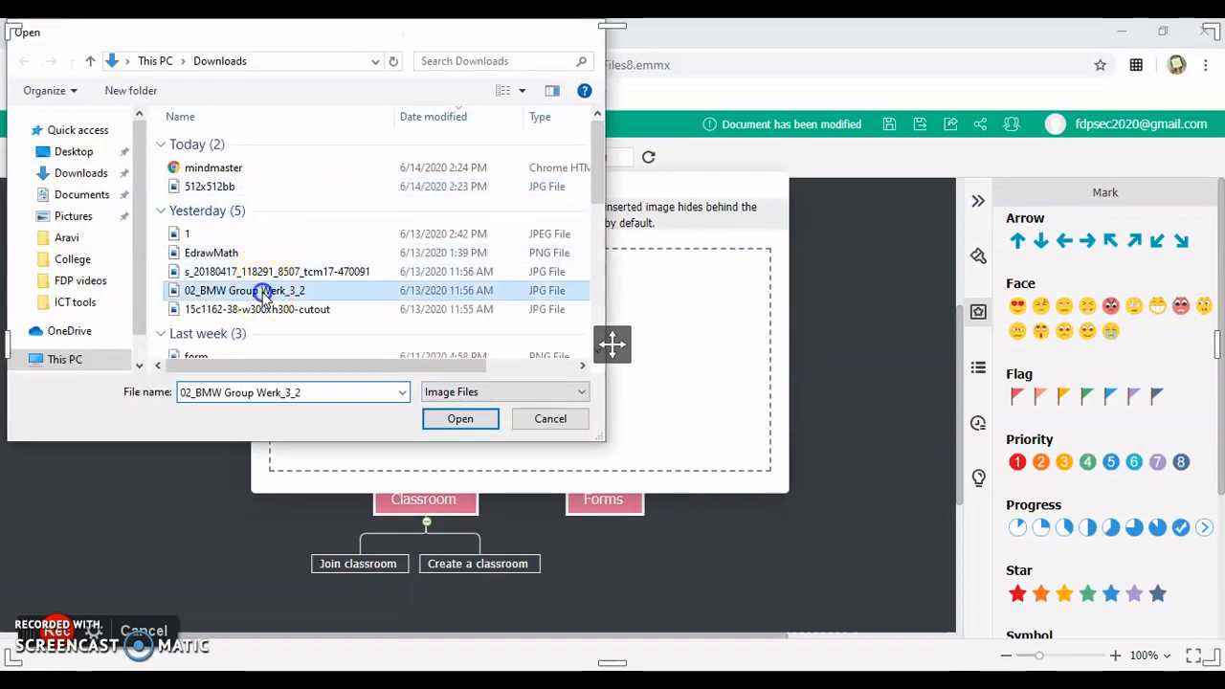
double_click(262, 292)
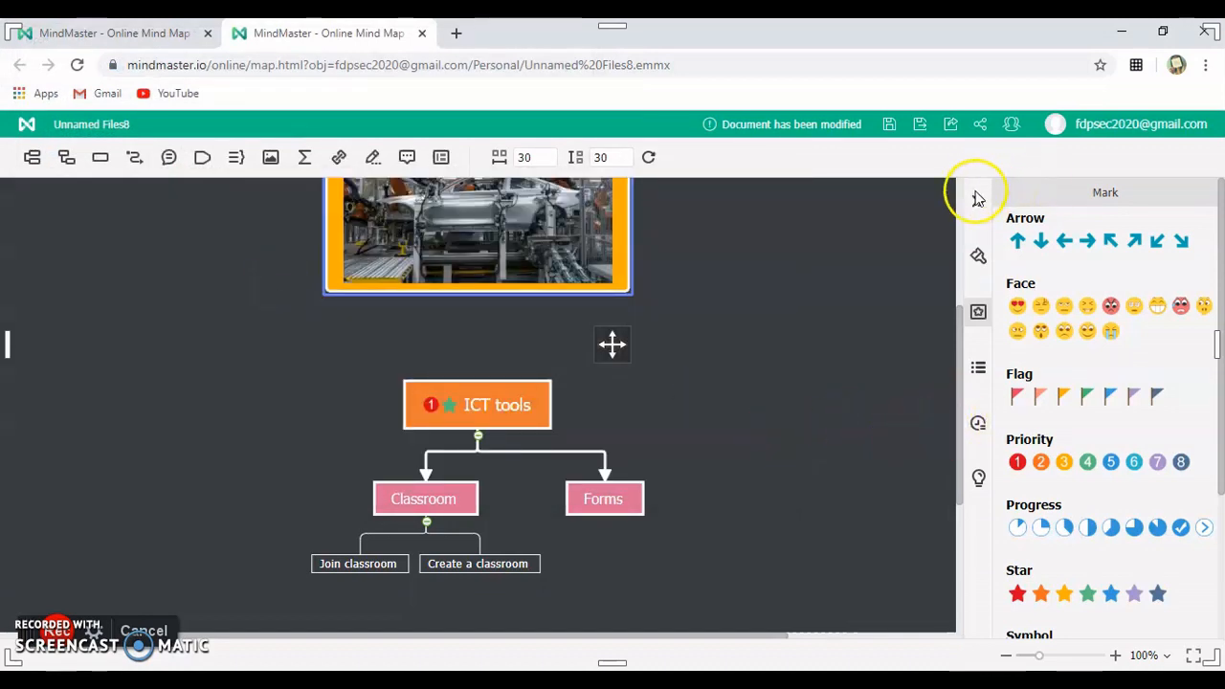
click(977, 200)
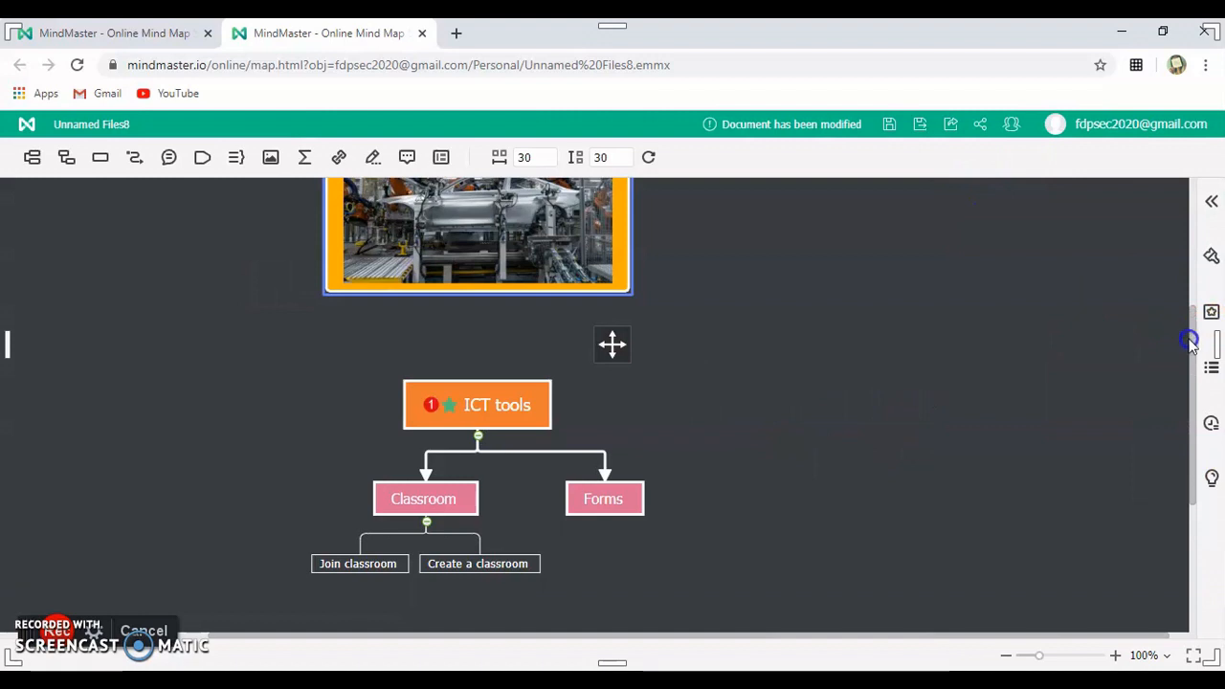
drag(1193, 345, 1192, 288)
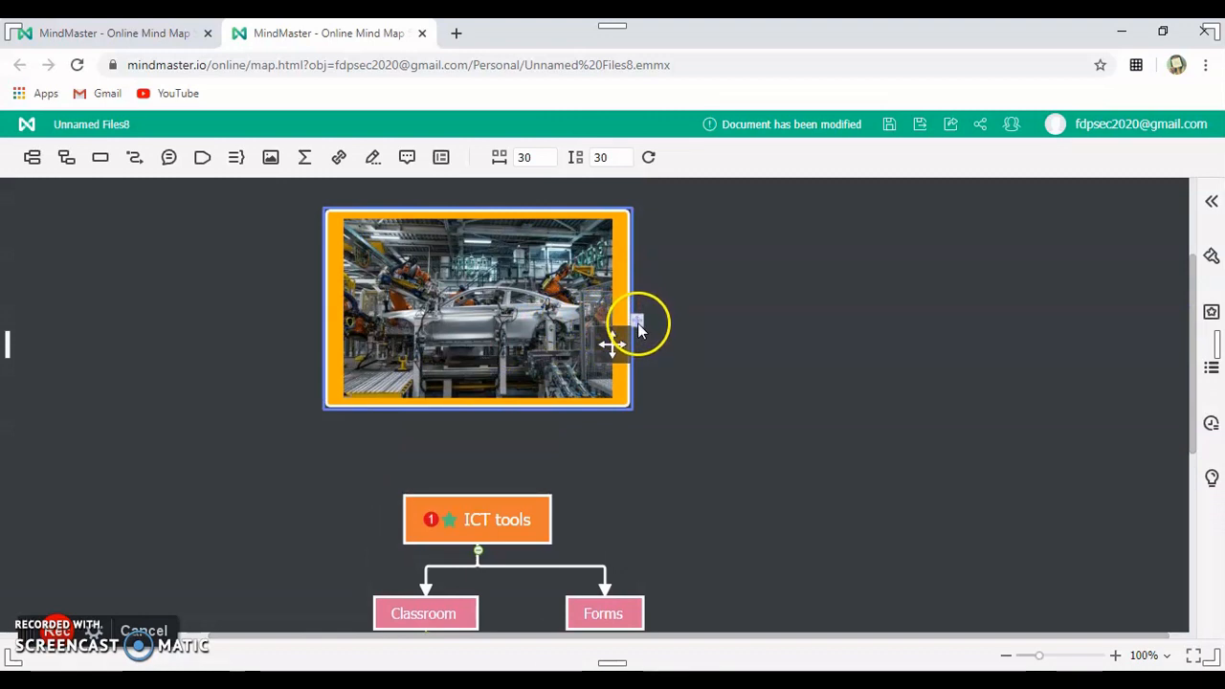
- Add a subtopic named ABC to the picture topic and extend it with a chain of two default subtopics
click(637, 322)
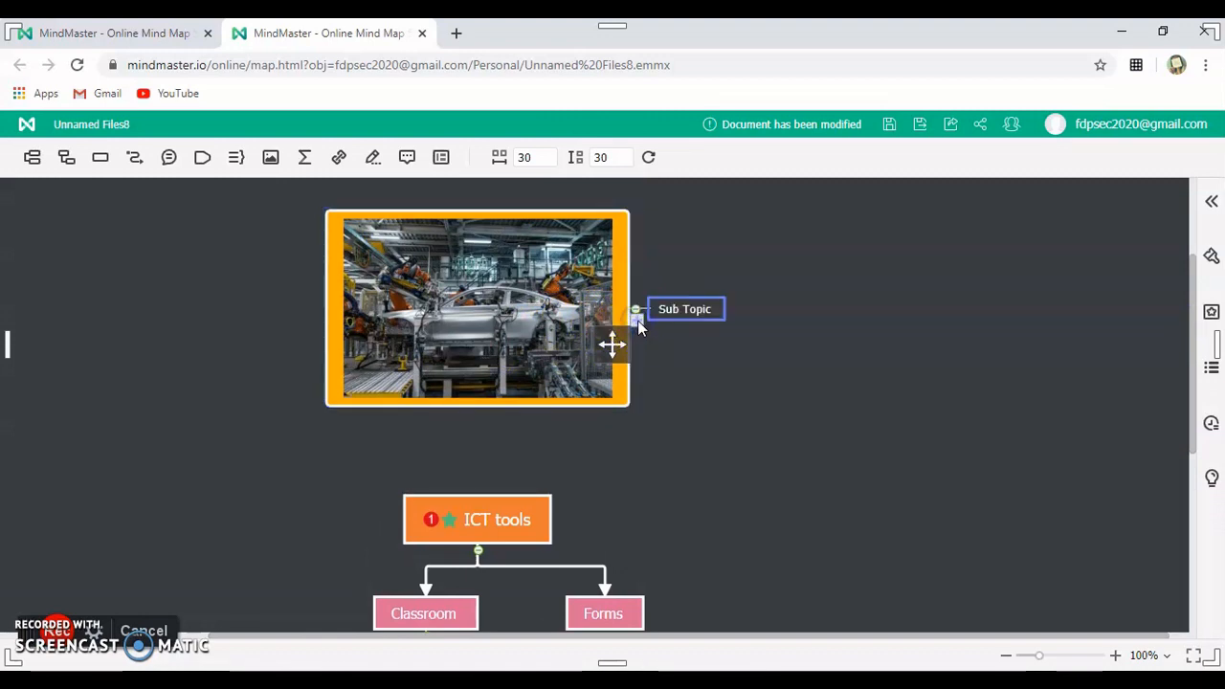
double_click(675, 308)
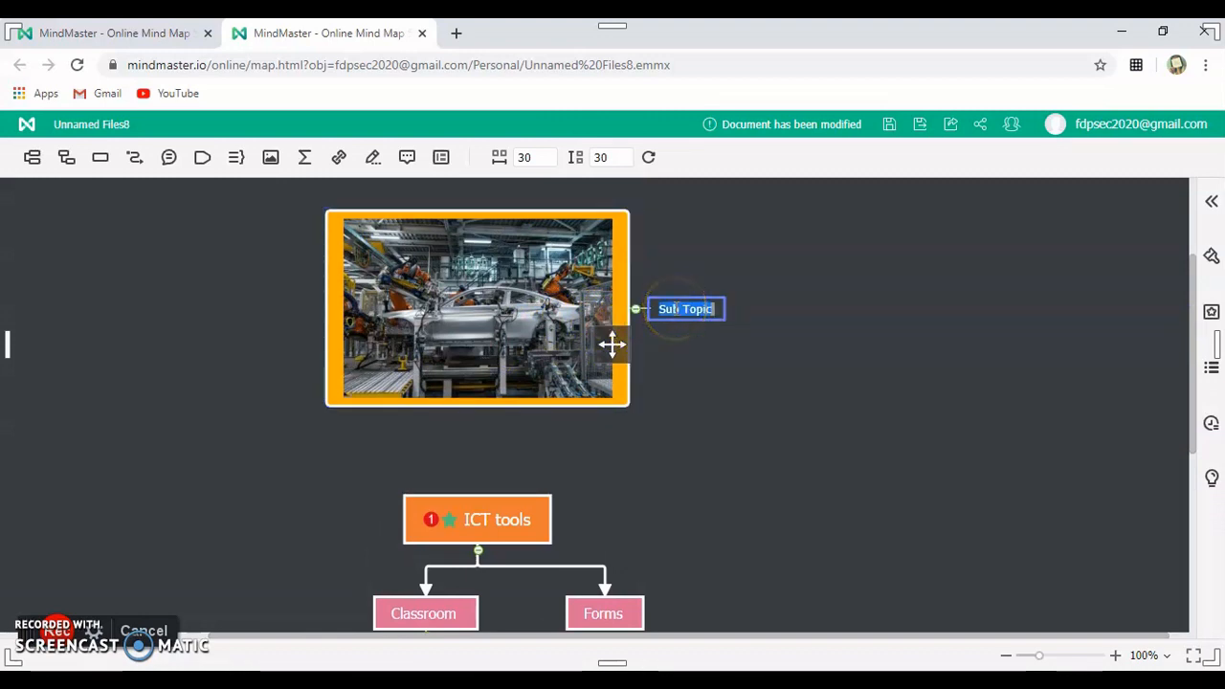
text(ABC)
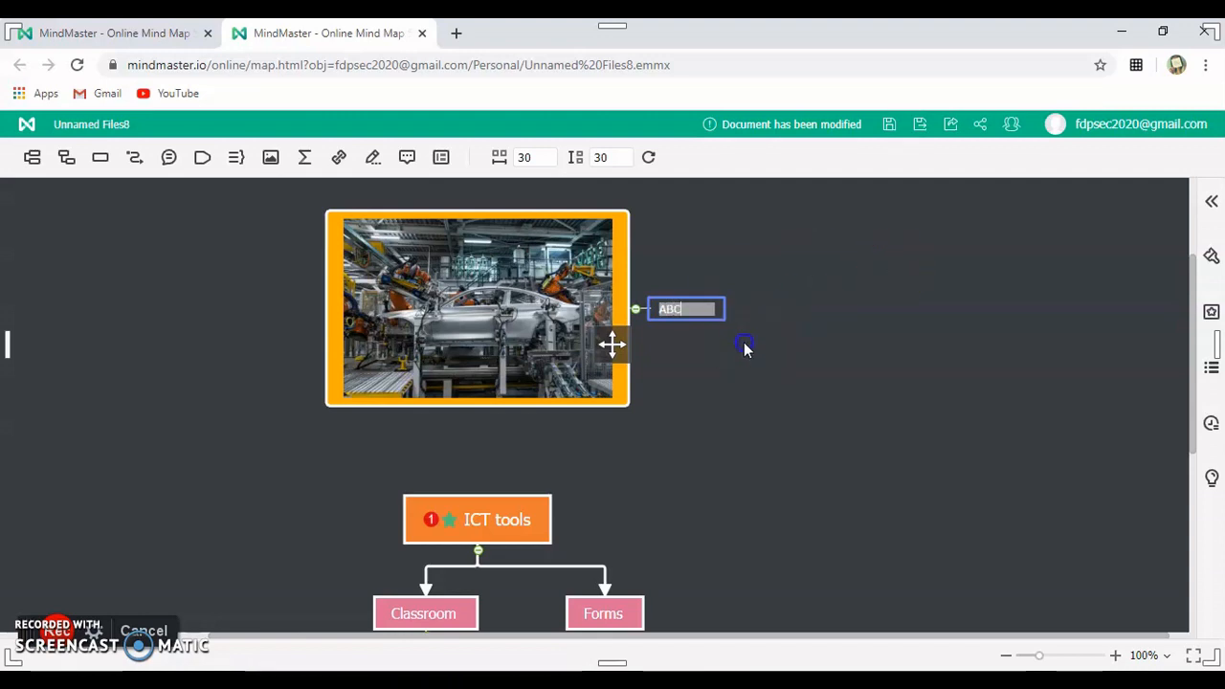
click(745, 348)
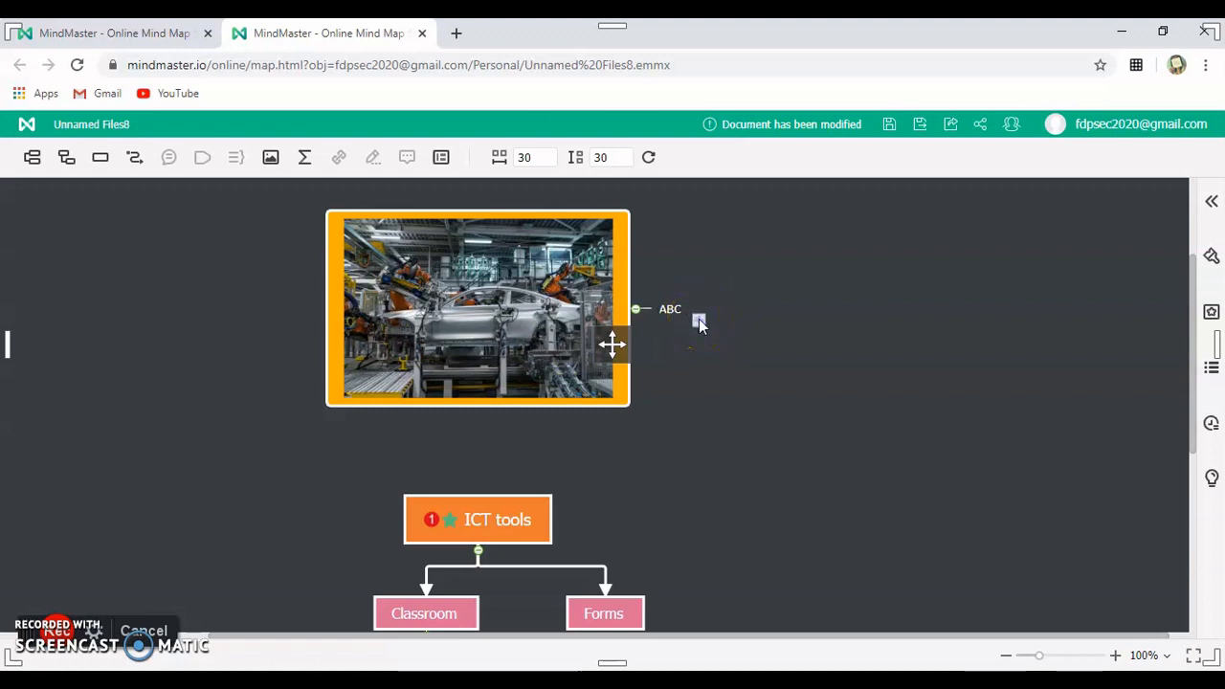
click(699, 319)
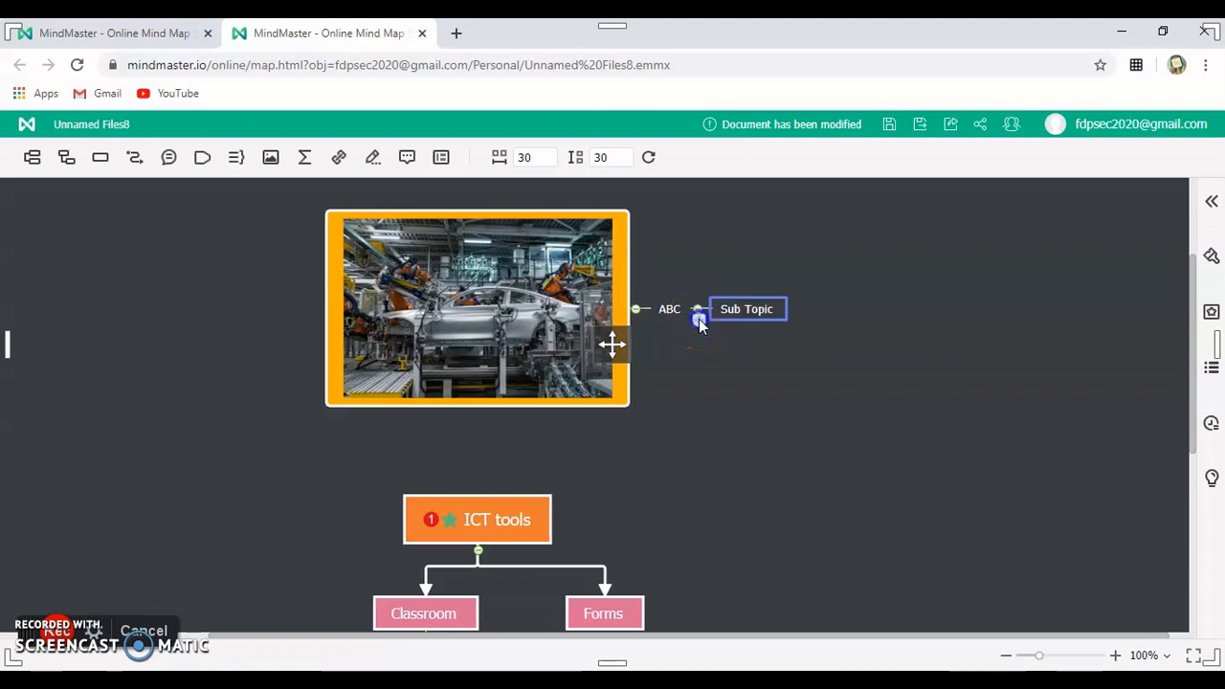
click(788, 317)
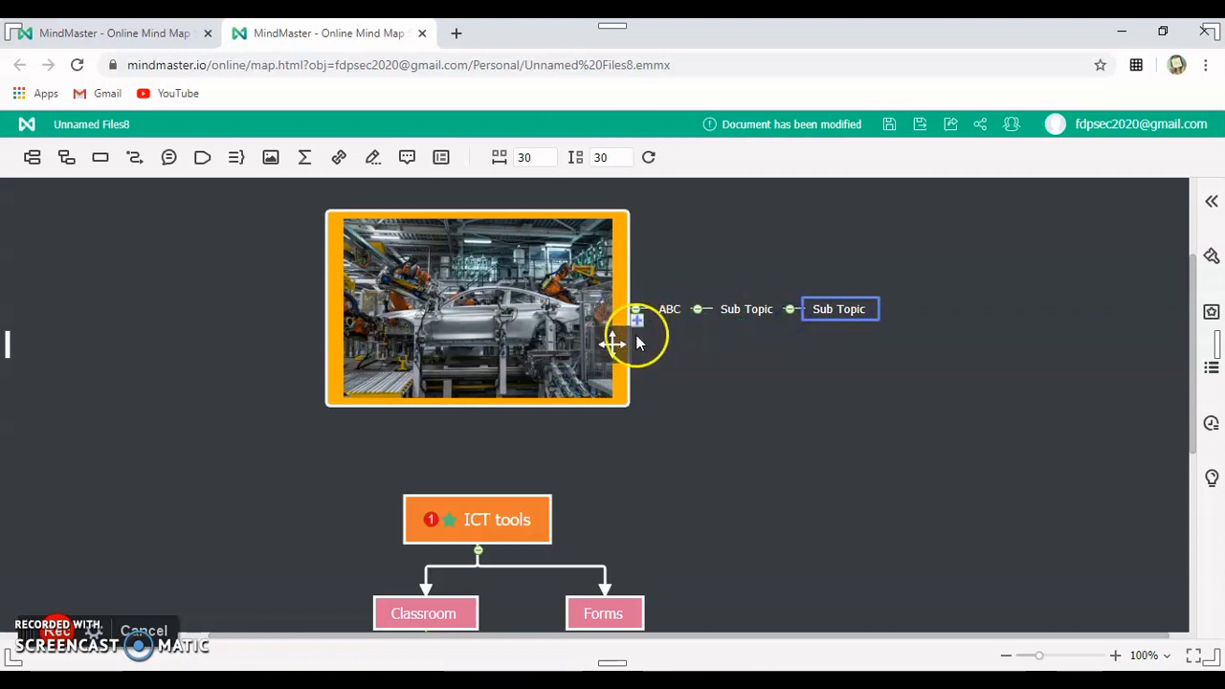
- Add two more default subtopics beside ABC on the picture topic and another one on the picture's opposite side
click(636, 321)
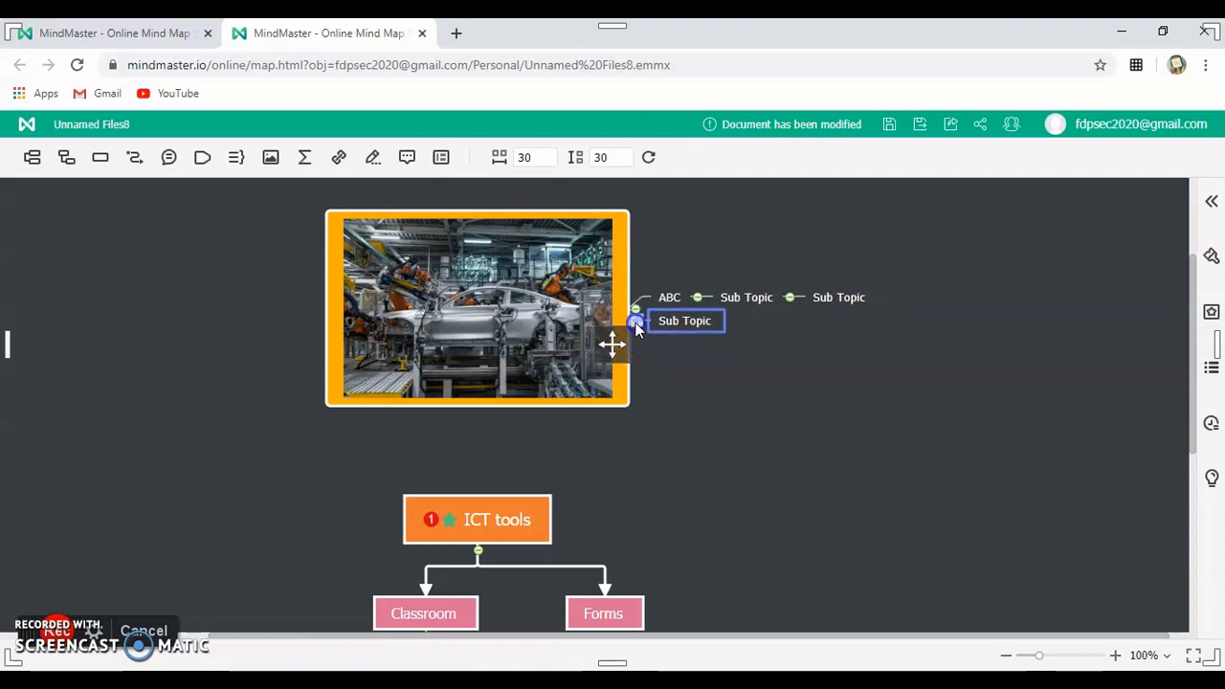
click(635, 322)
click(390, 230)
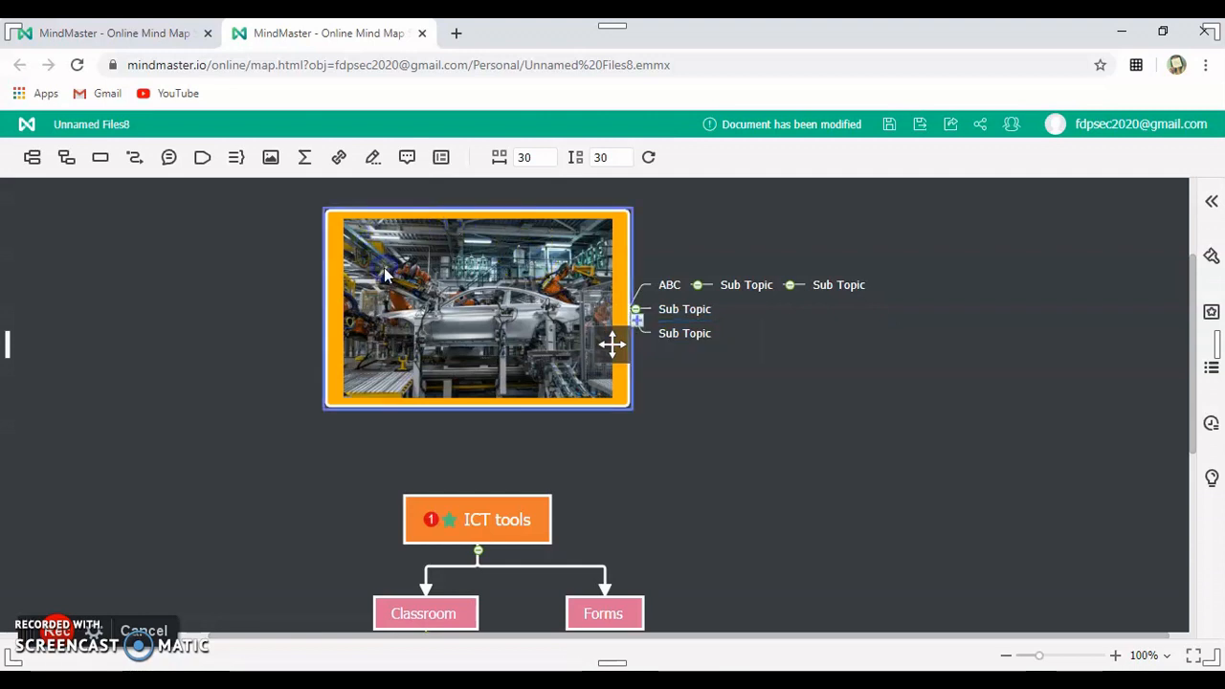
click(32, 159)
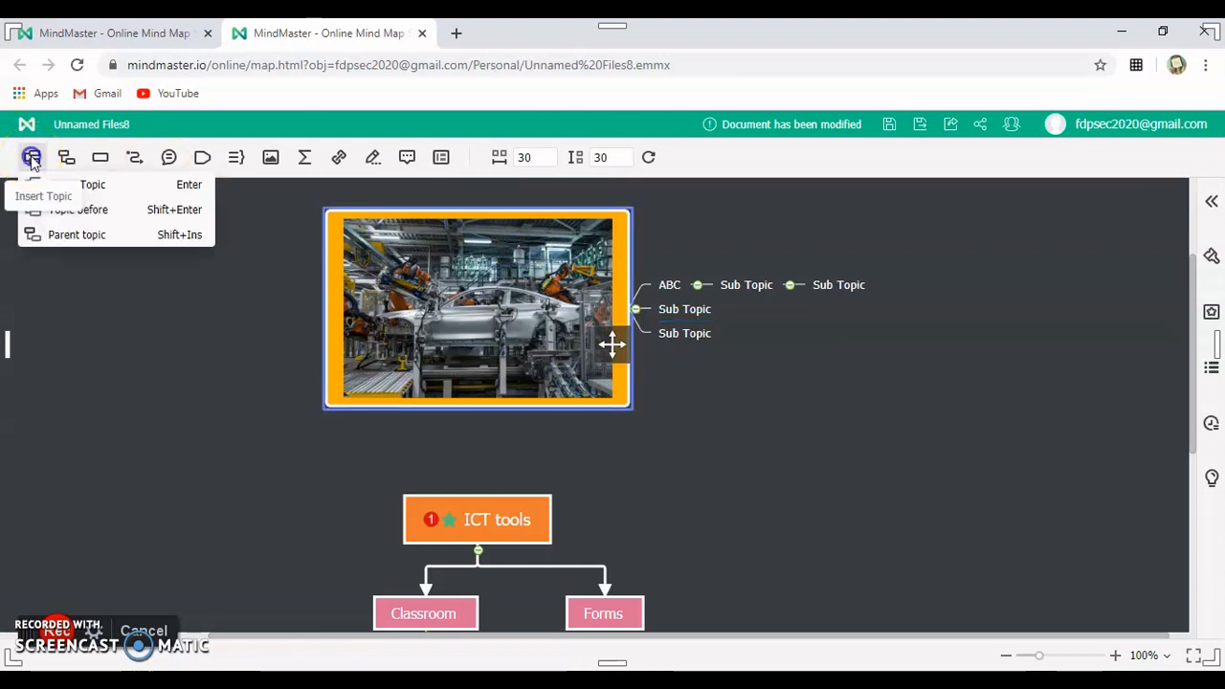
click(88, 192)
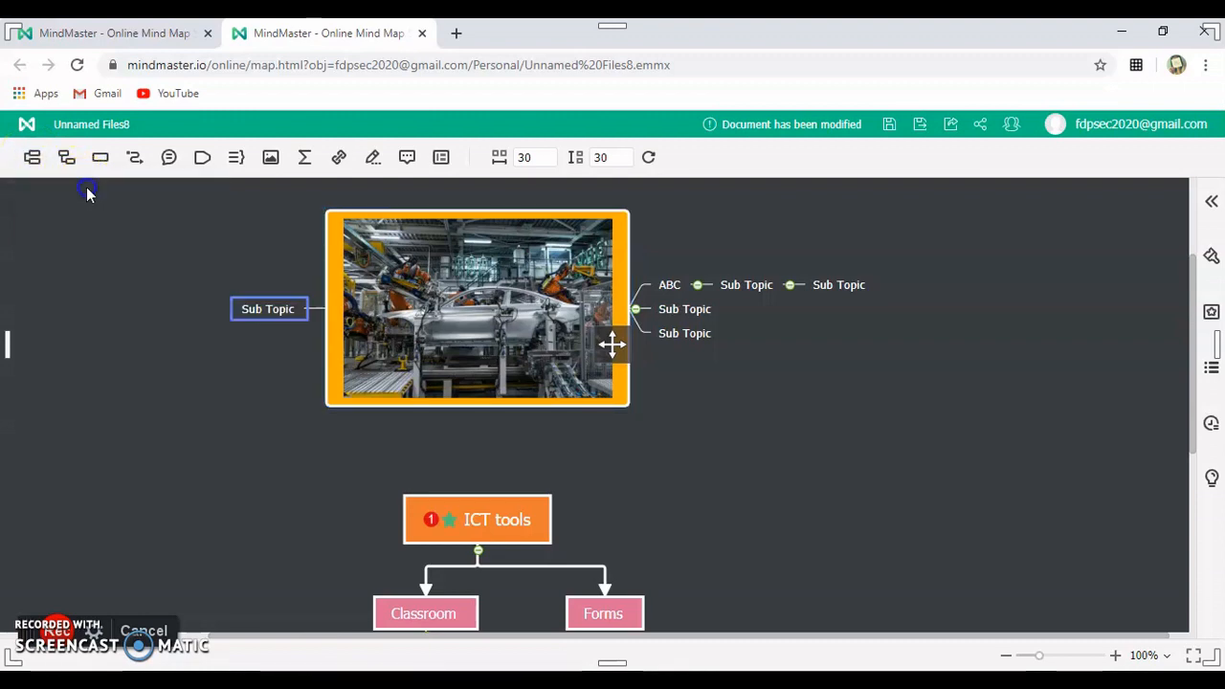
- Insert a parent topic above the ICT tools topic
click(484, 518)
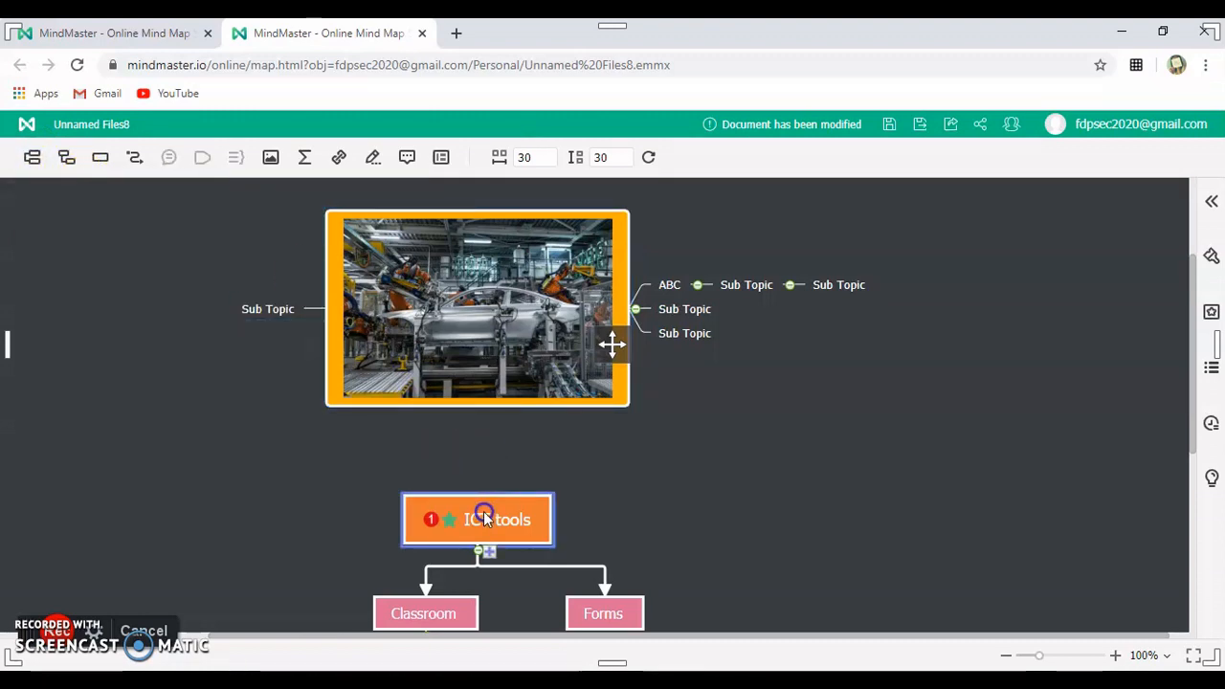
click(32, 159)
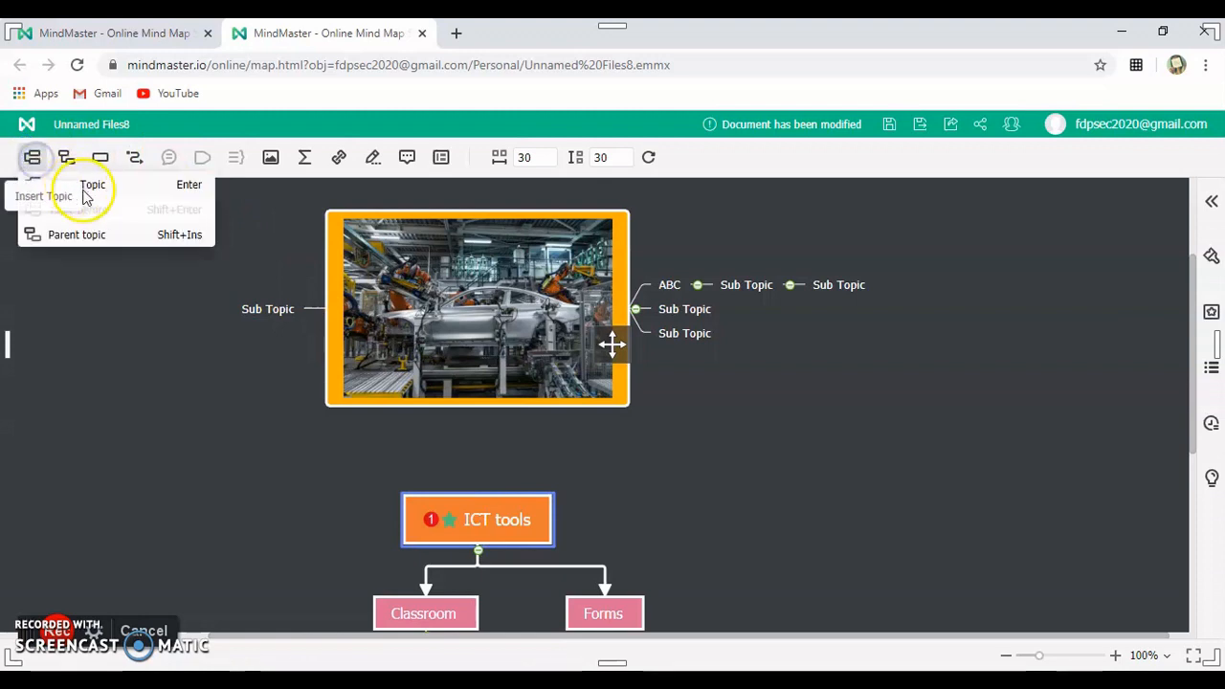
click(96, 235)
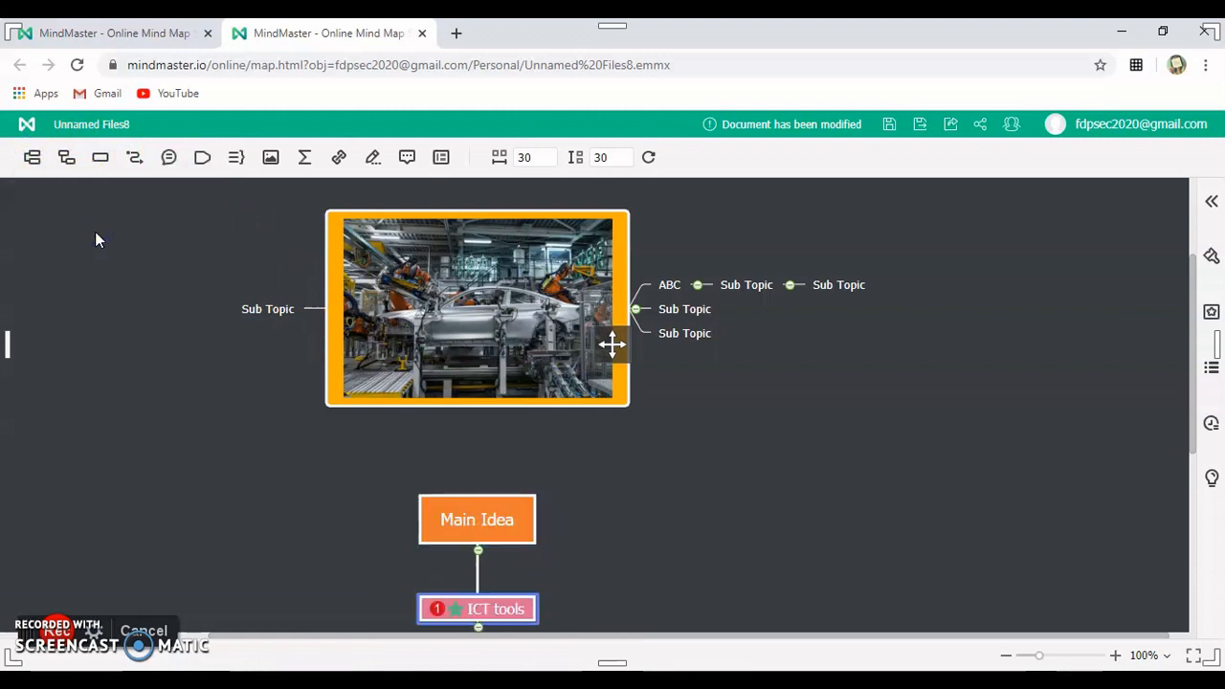
click(650, 456)
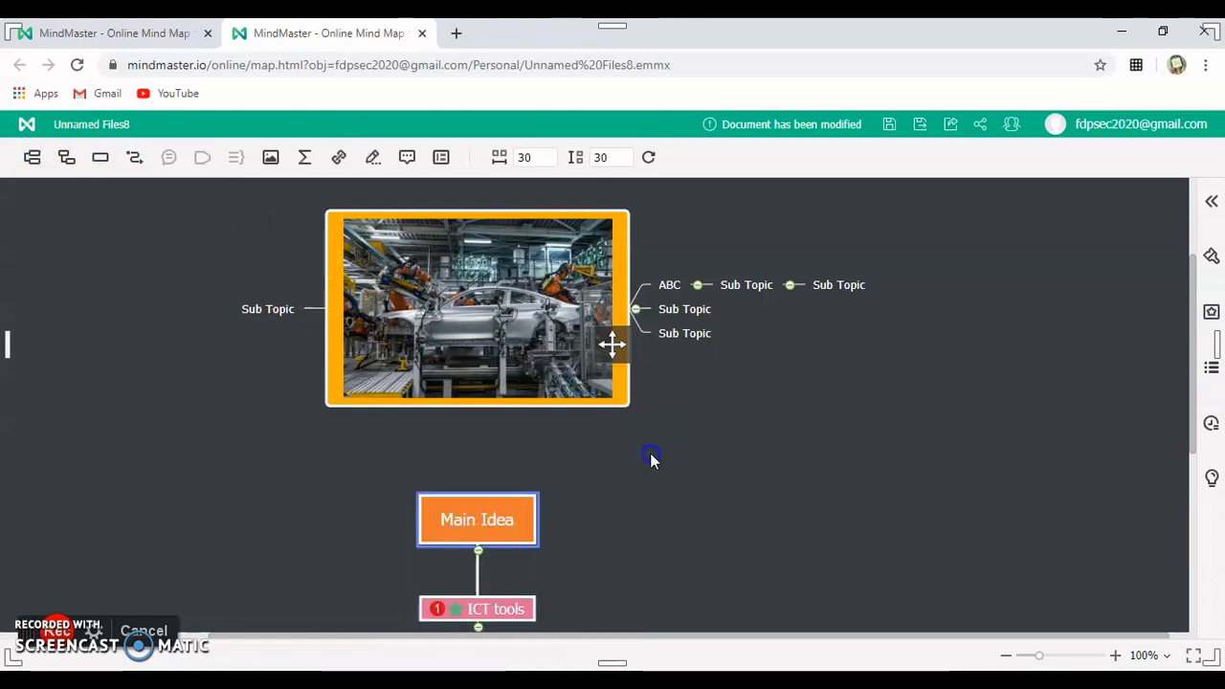
click(1187, 393)
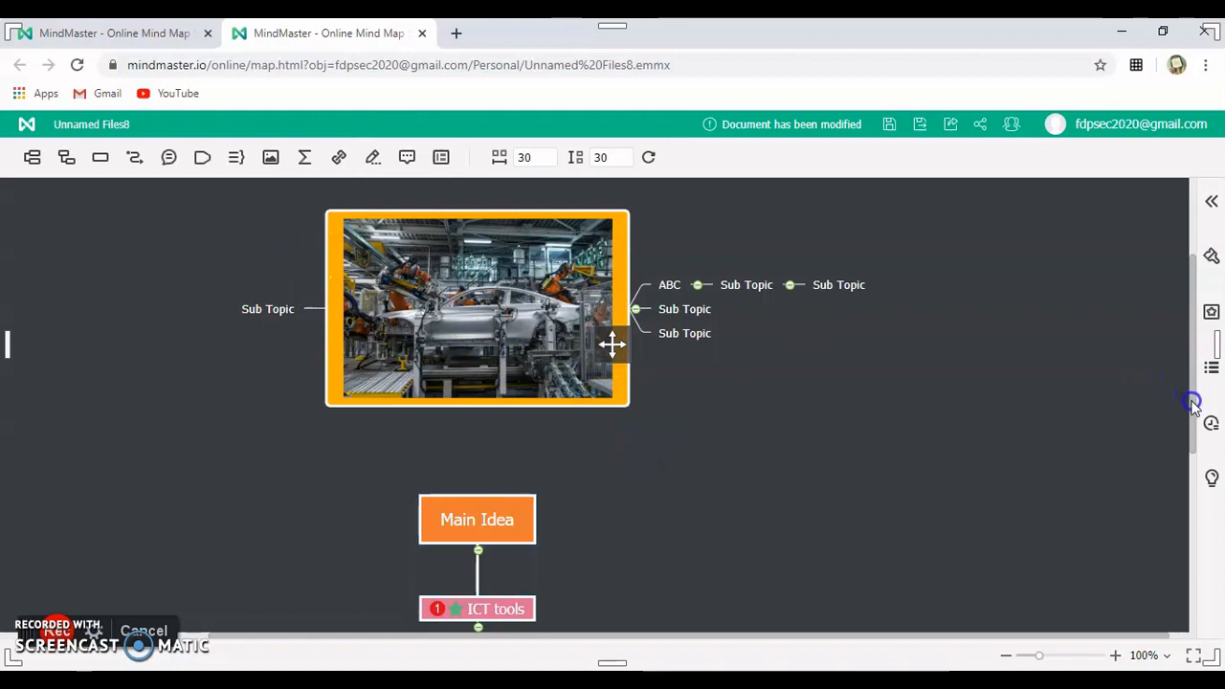
drag(1189, 402, 1190, 512)
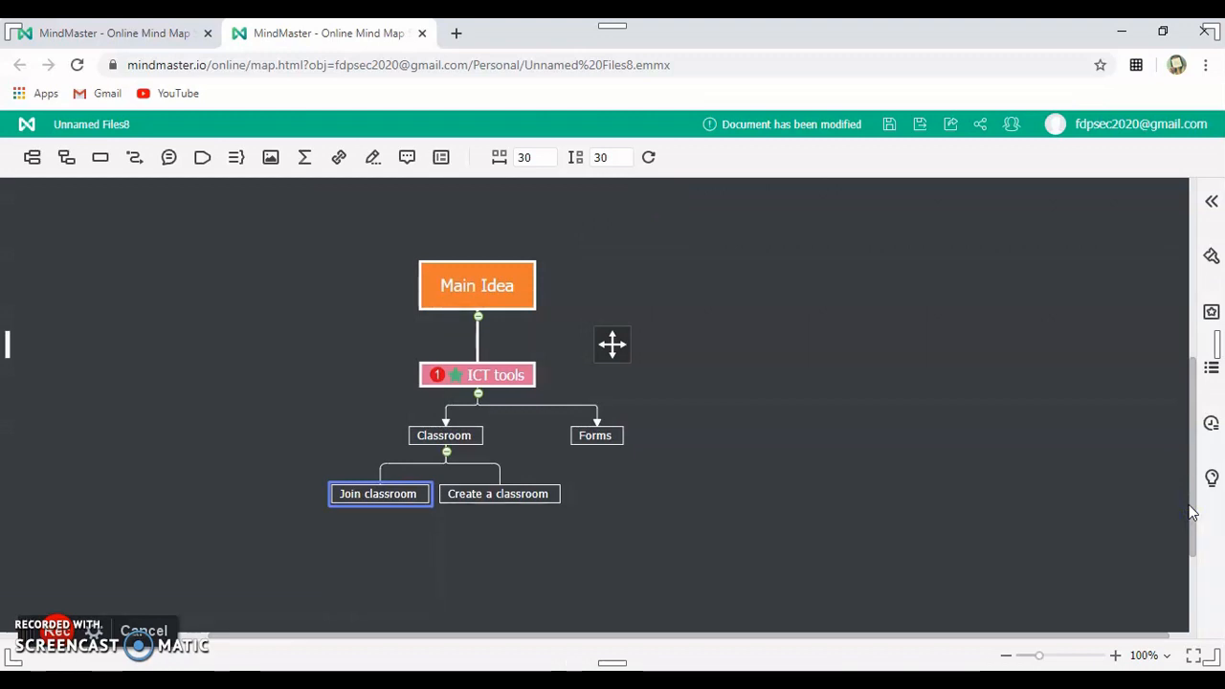
click(978, 466)
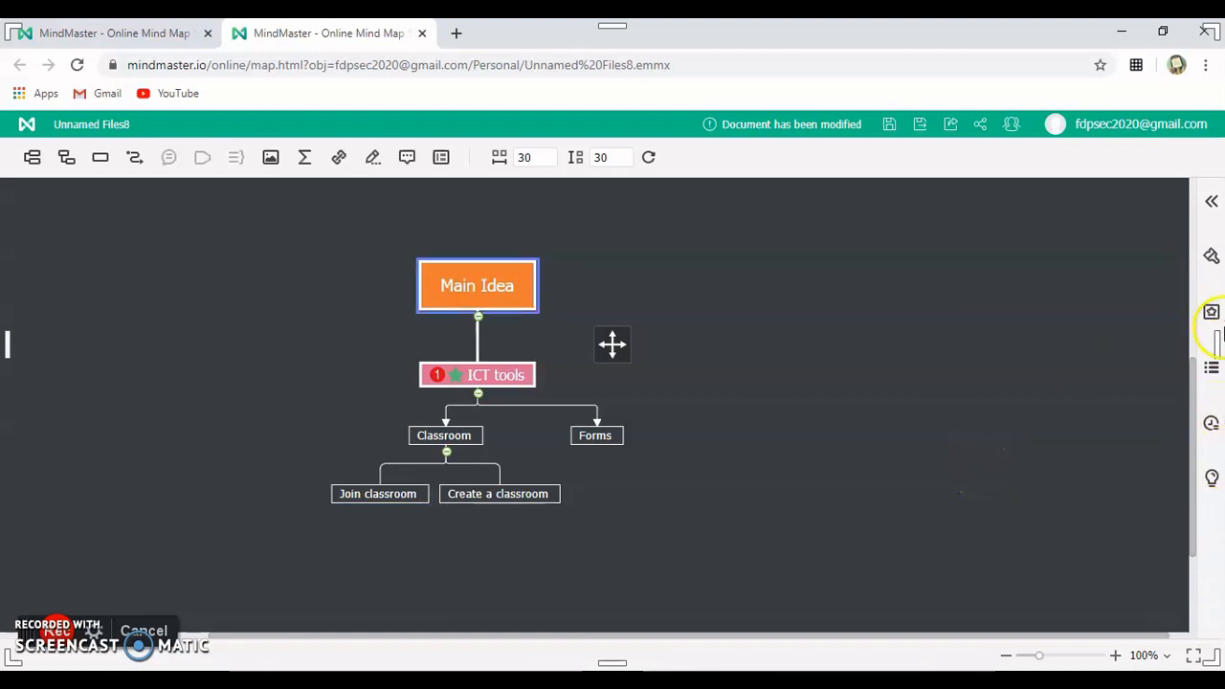
drag(1191, 377, 1194, 281)
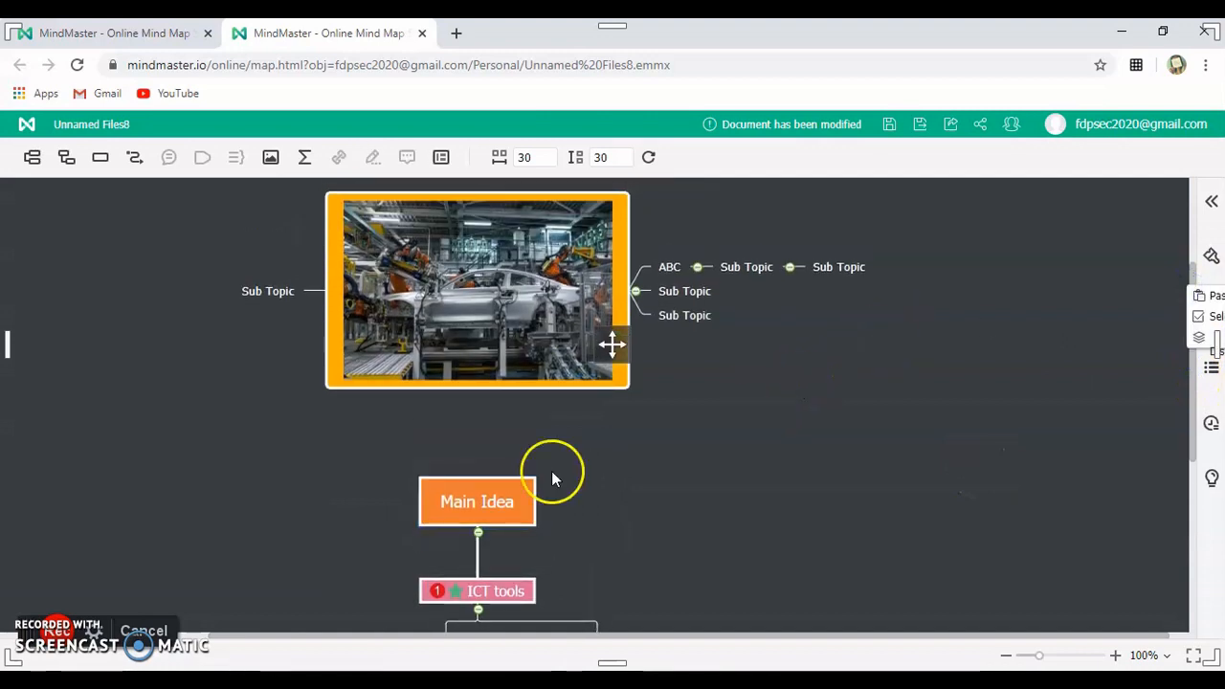
- Draw a relationship line from the Main Idea topic to the picture topic and label it ICT
click(473, 501)
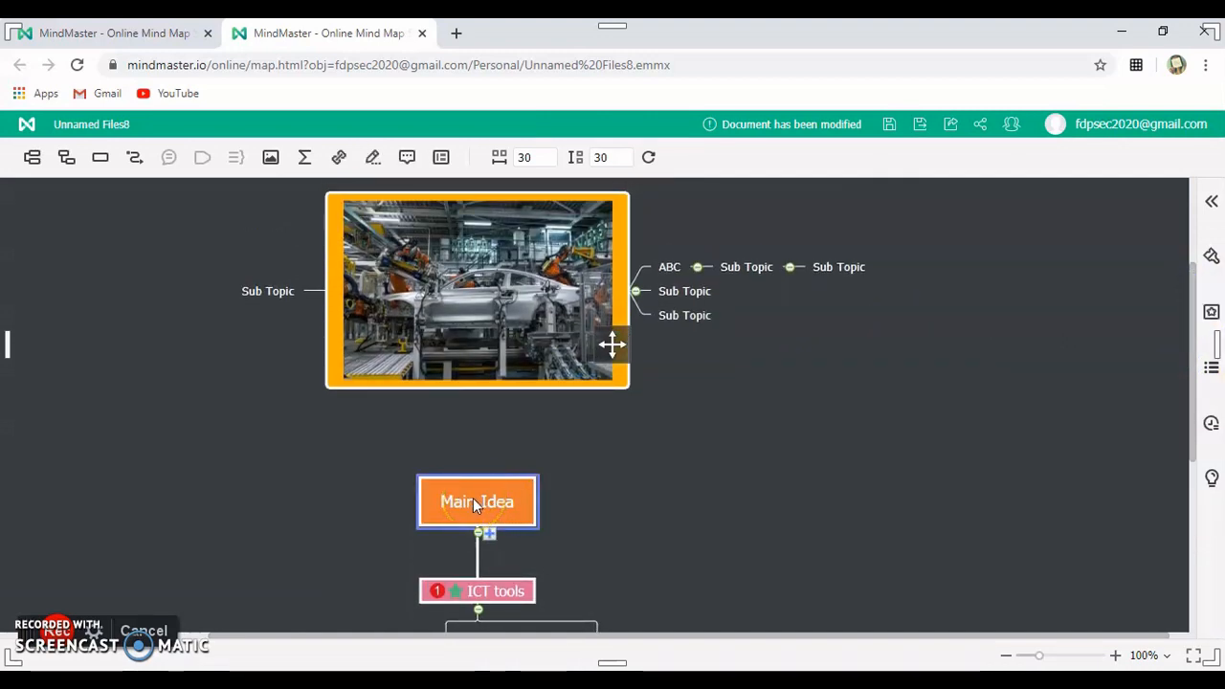
click(137, 168)
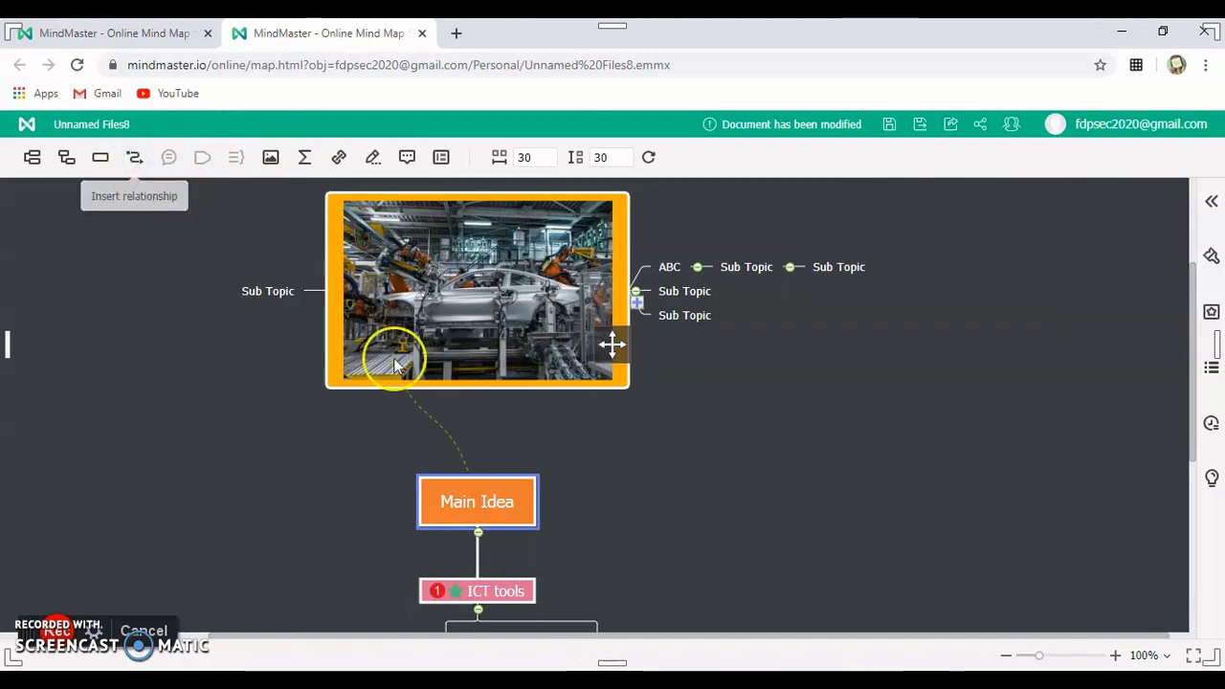
click(489, 384)
click(467, 435)
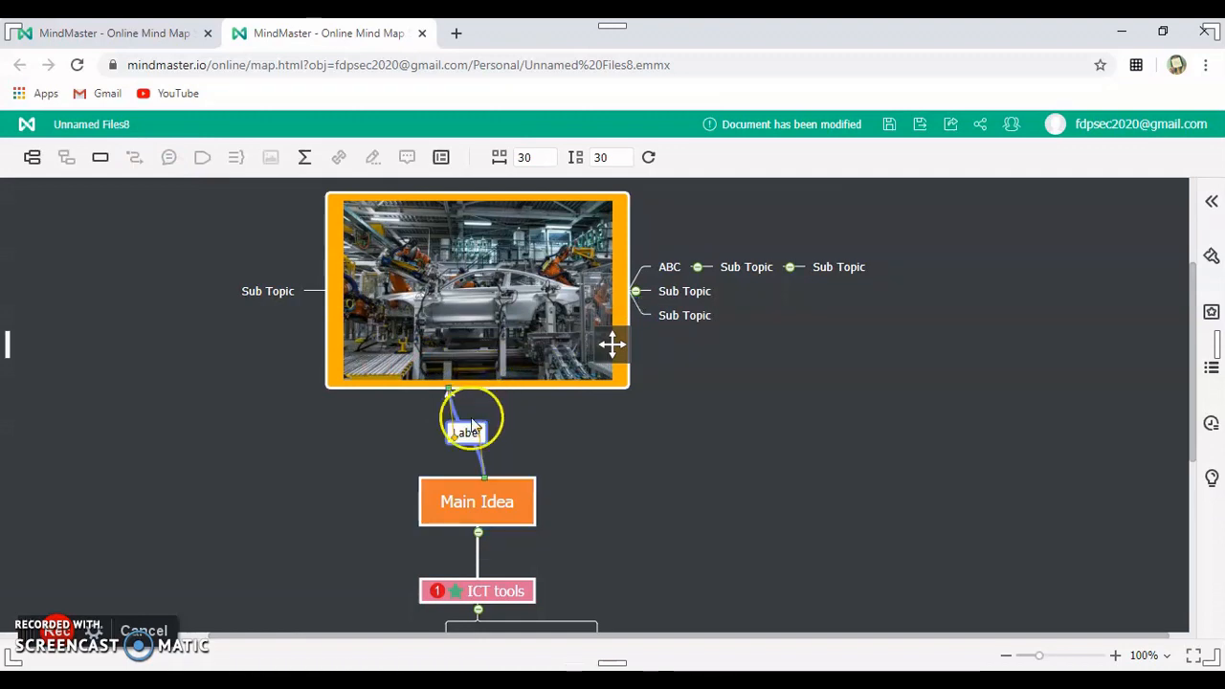
double_click(466, 434)
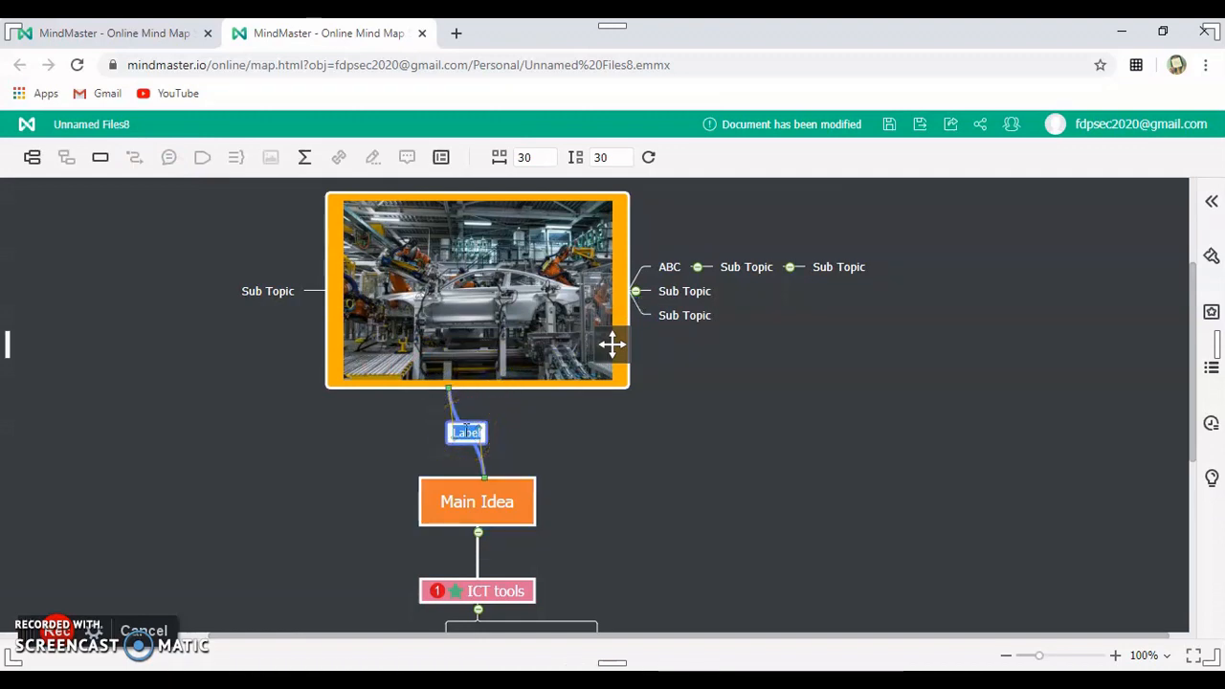
key(BackSpace)
text(ICT)
key(Return)
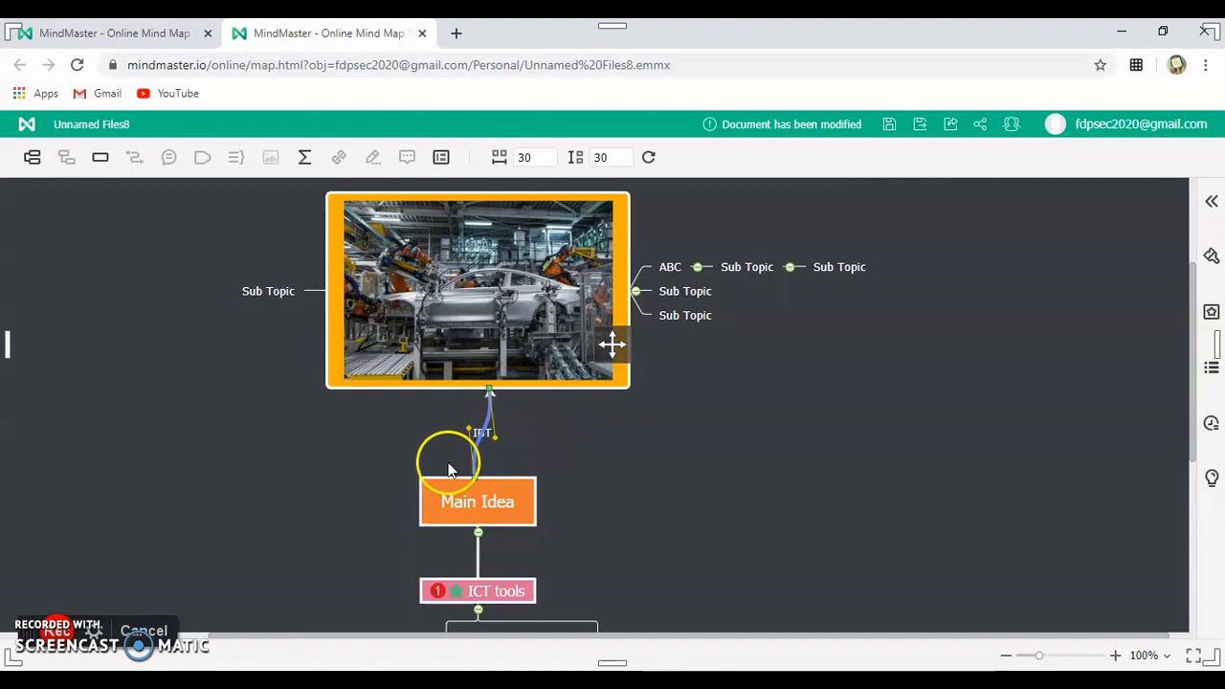
click(584, 453)
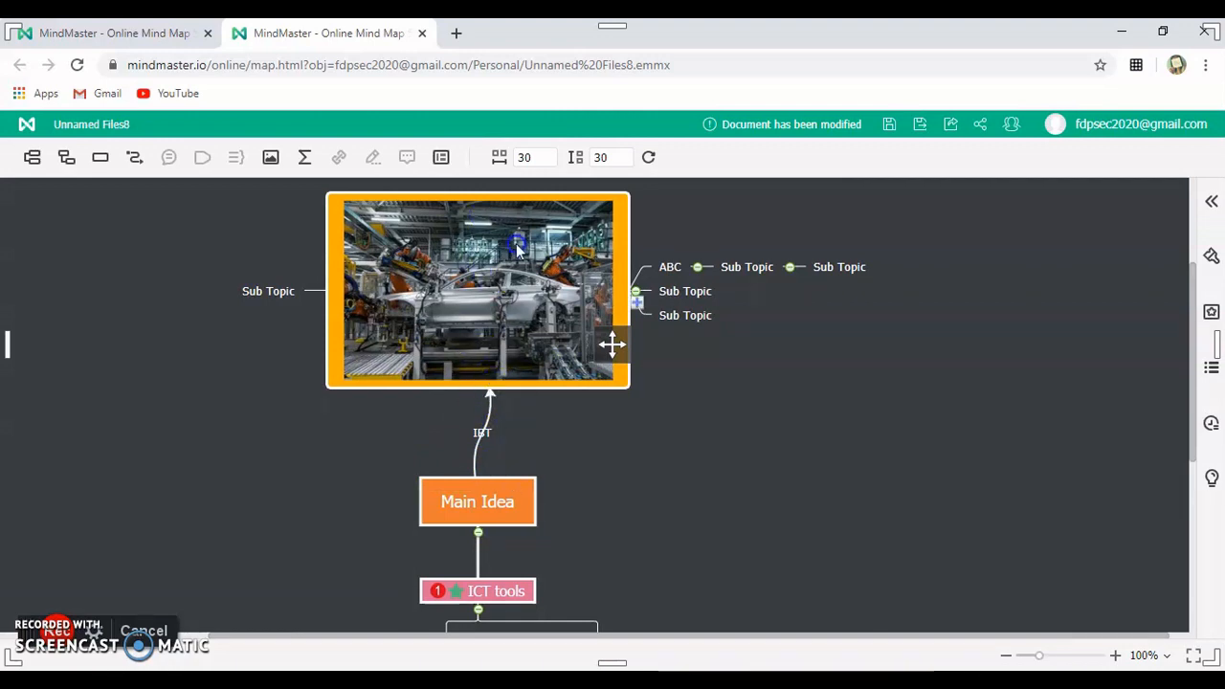
- Add a boundary around the two chained subtopics that follow ABC
click(306, 161)
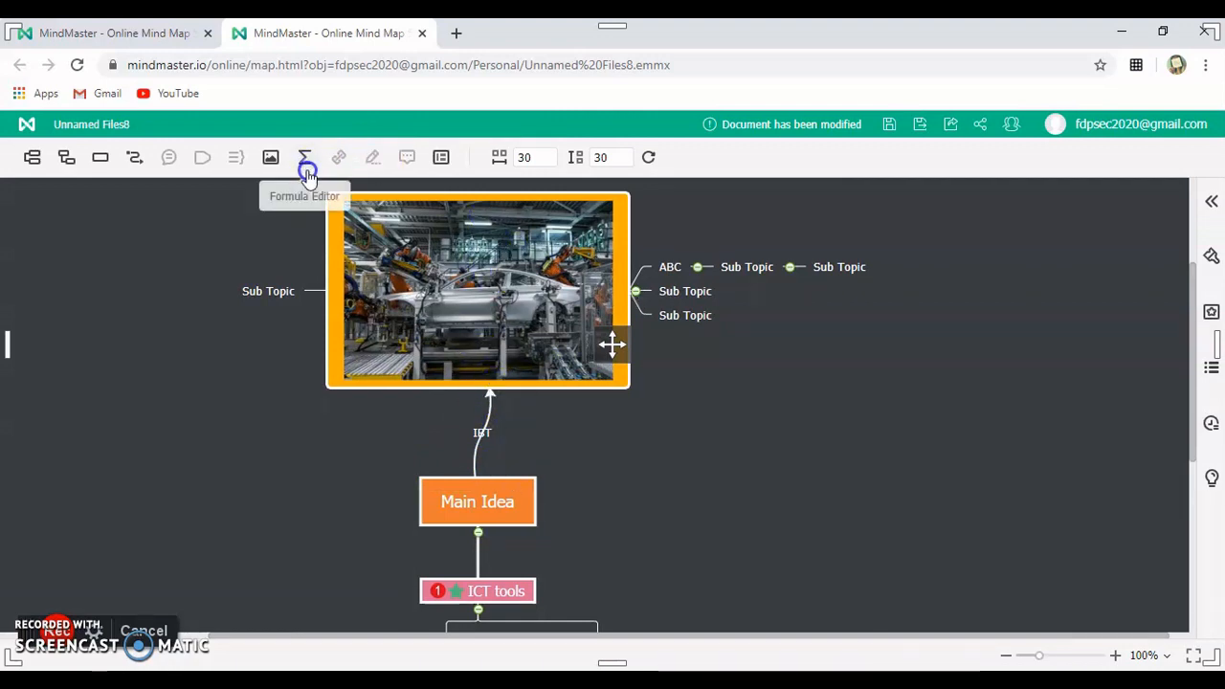
click(427, 303)
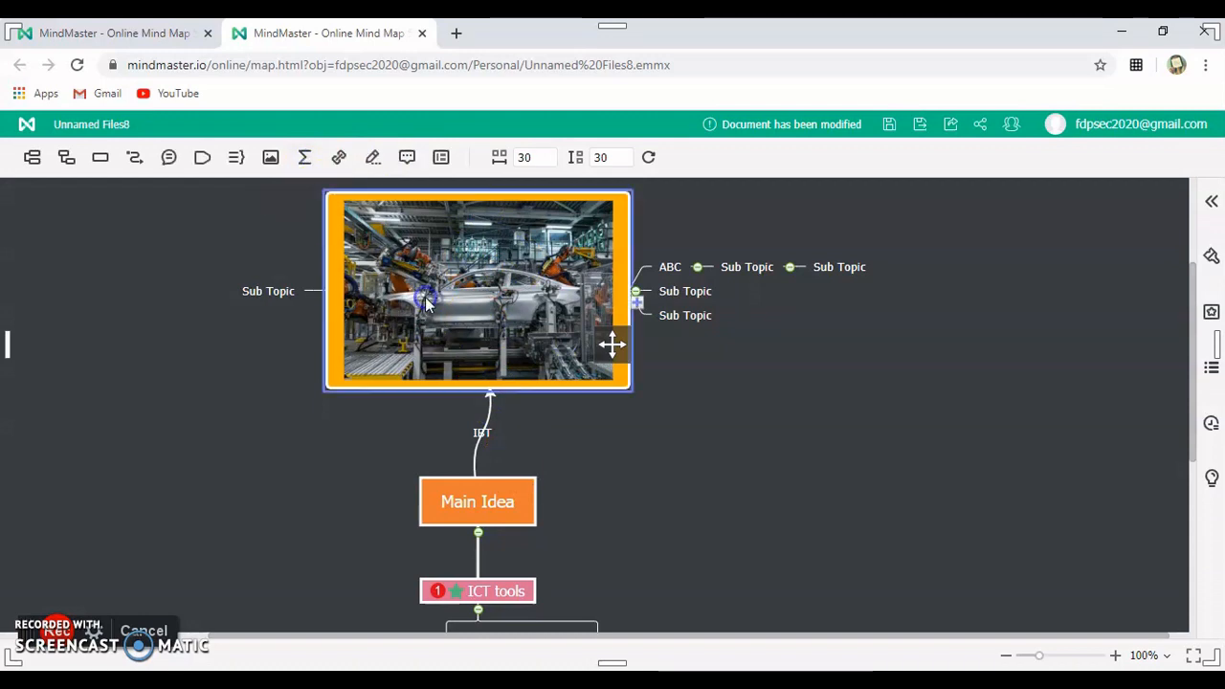
click(762, 268)
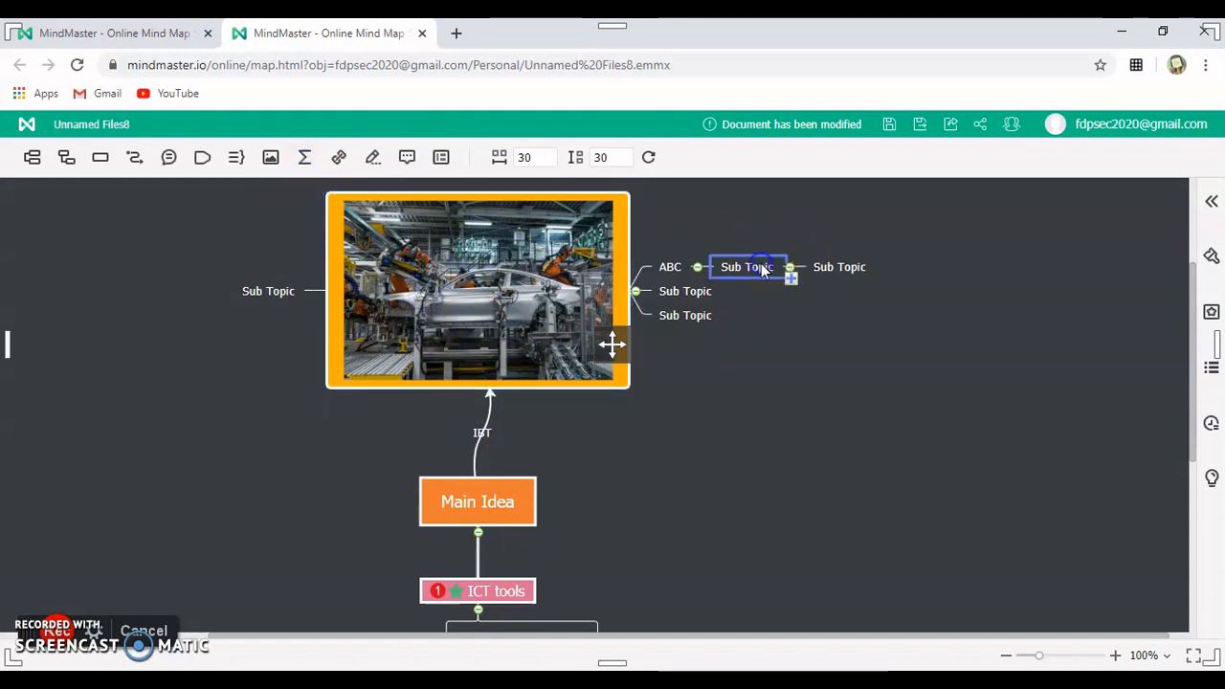
click(202, 162)
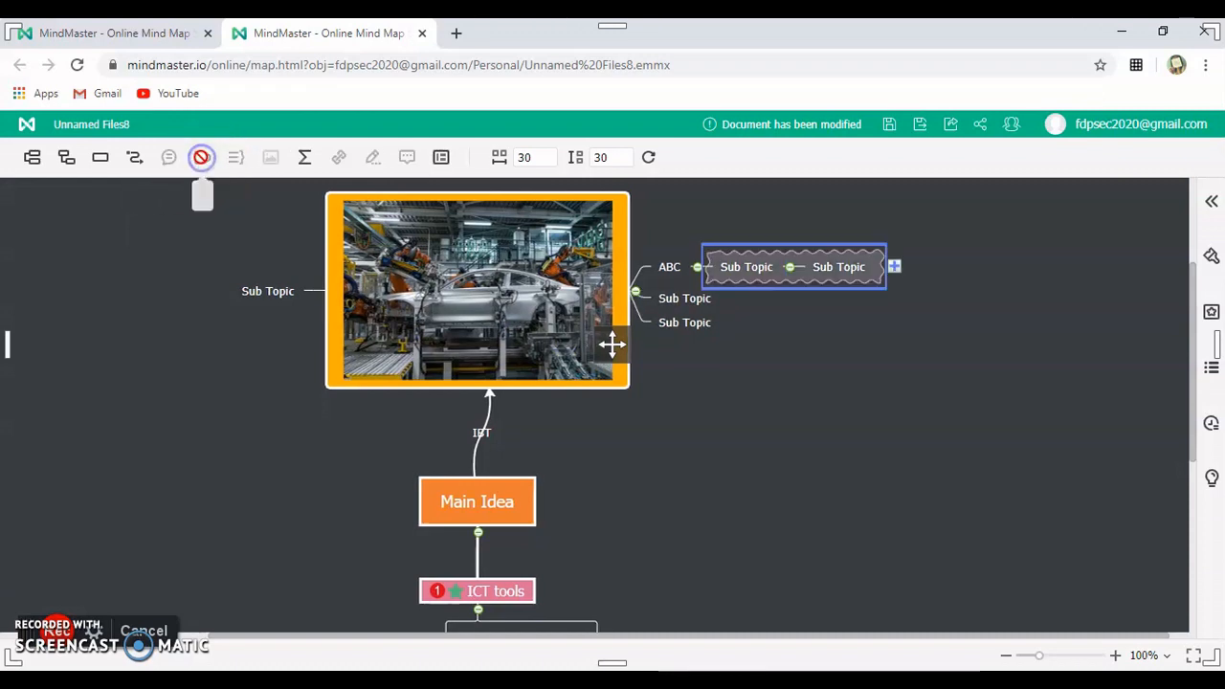
click(785, 322)
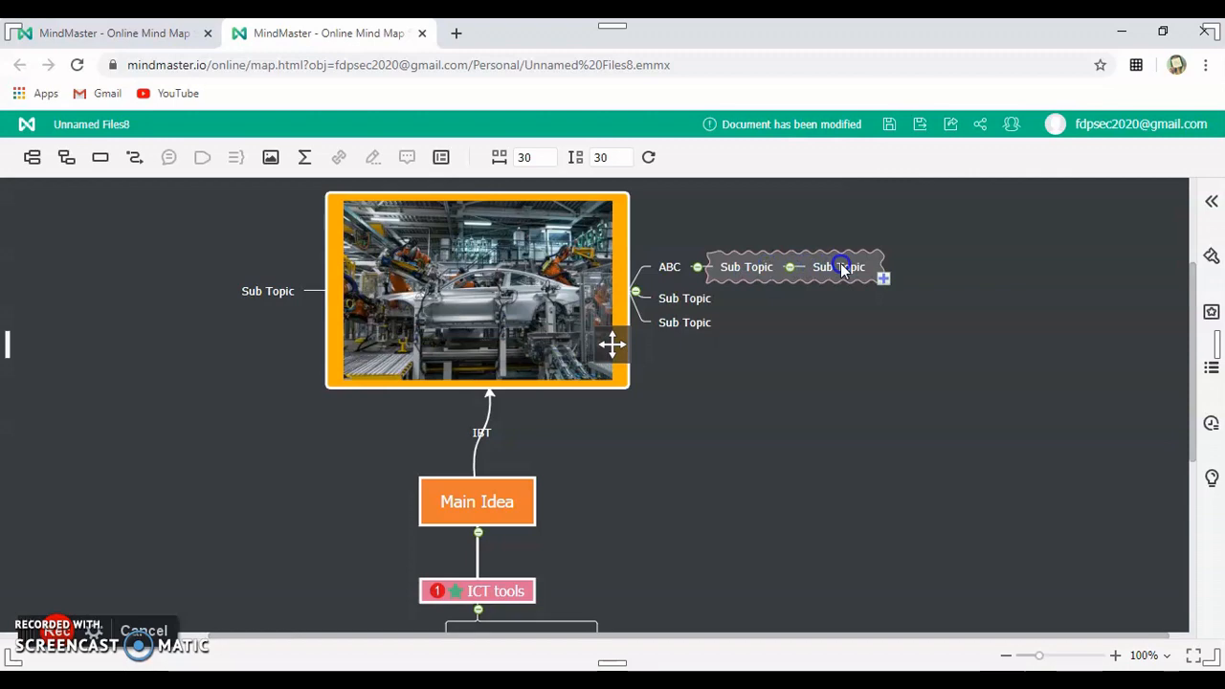
click(692, 301)
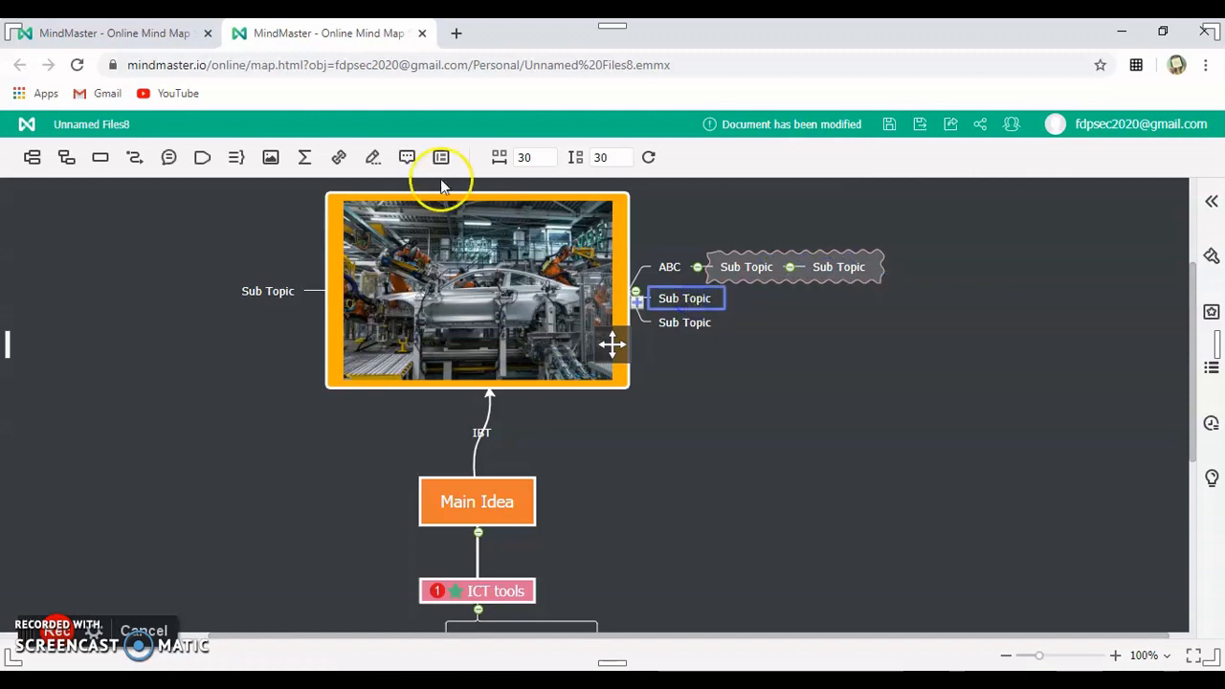
click(339, 158)
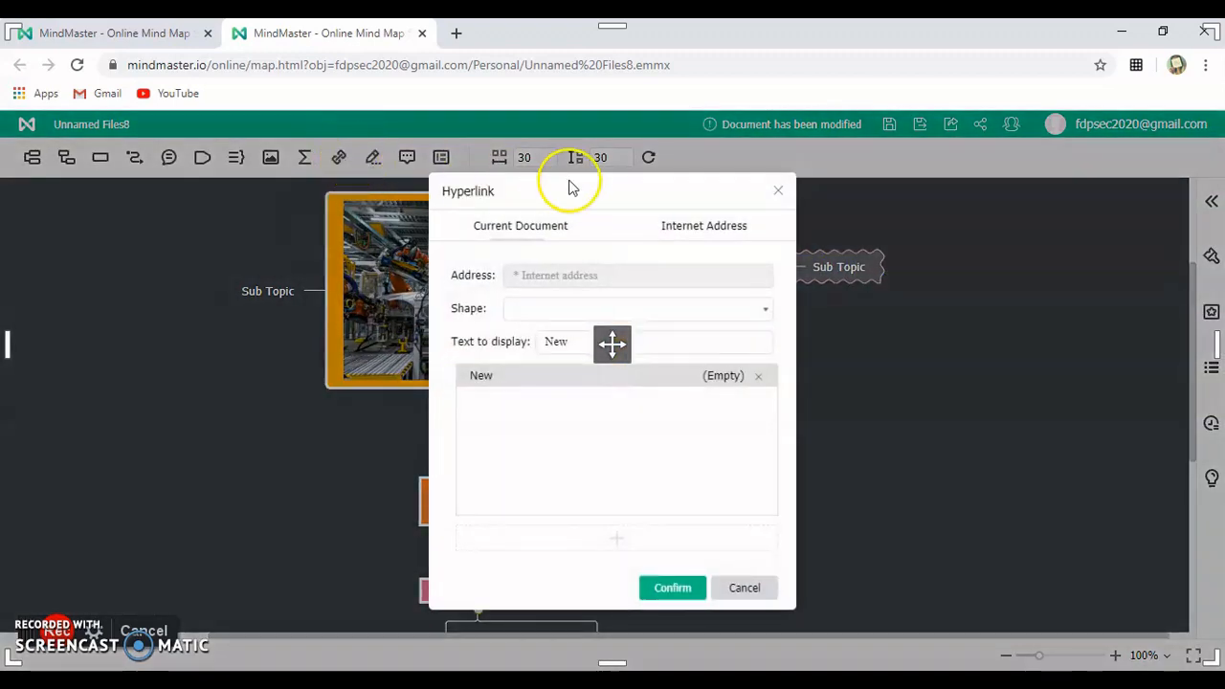
click(776, 185)
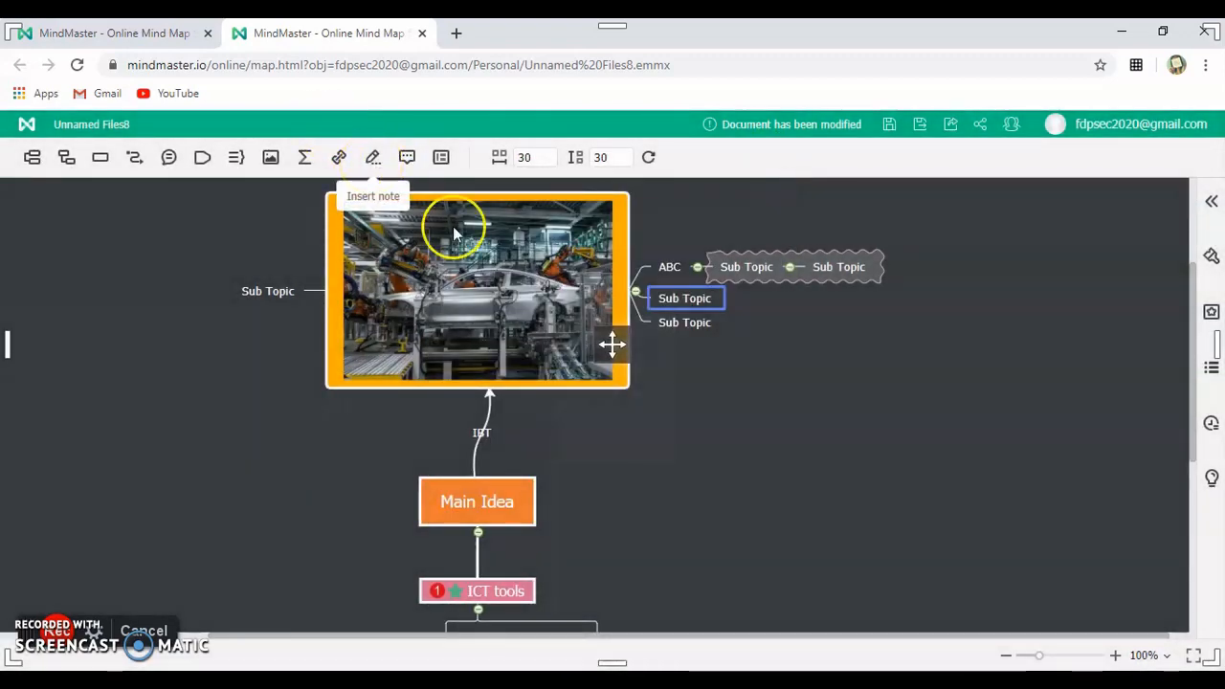
- Insert a note reading "abc" on the picture topic
click(490, 274)
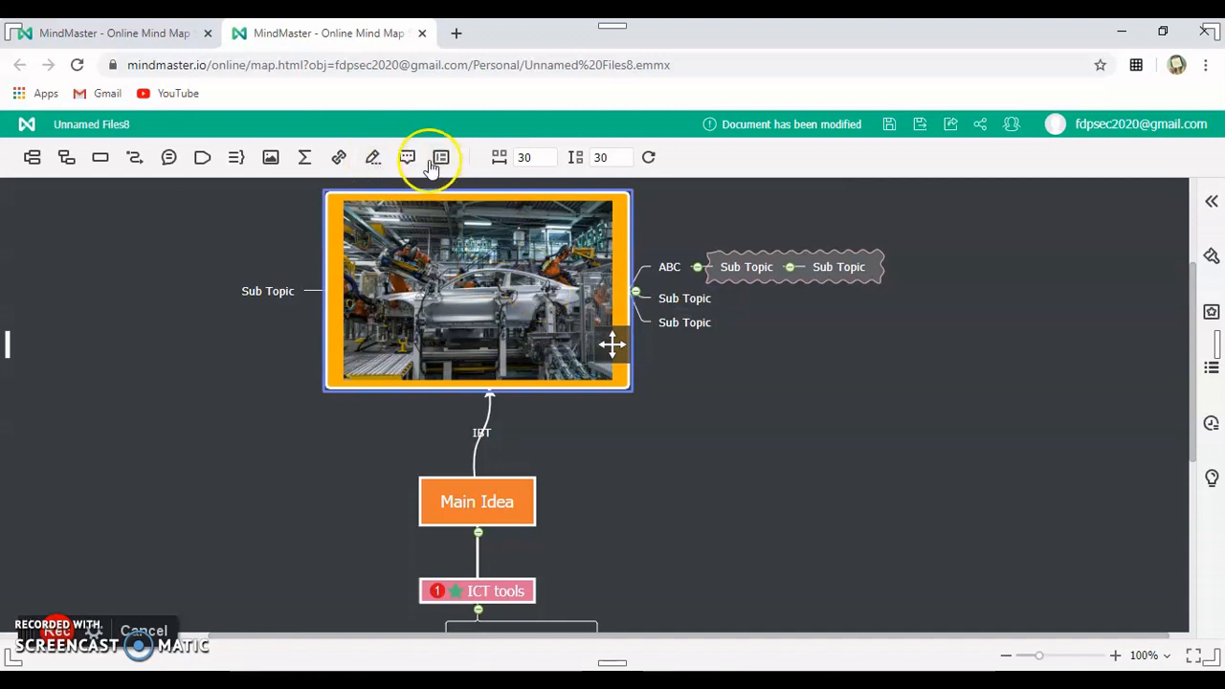
click(375, 159)
click(416, 361)
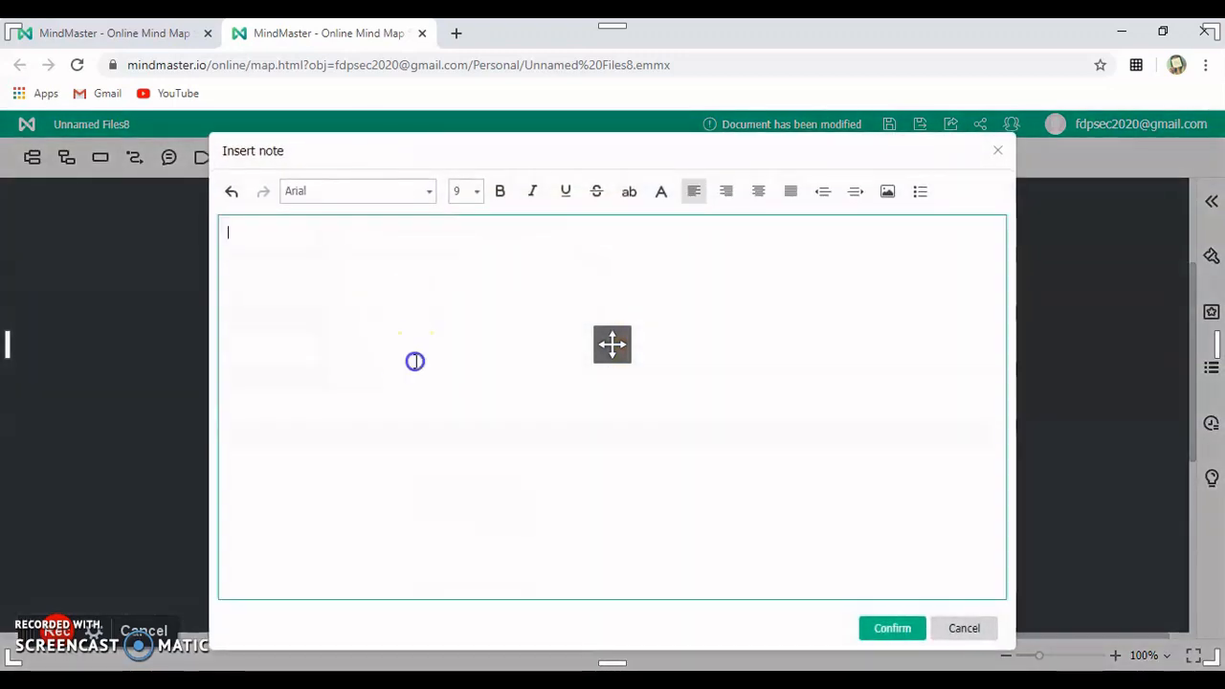
text(abc)
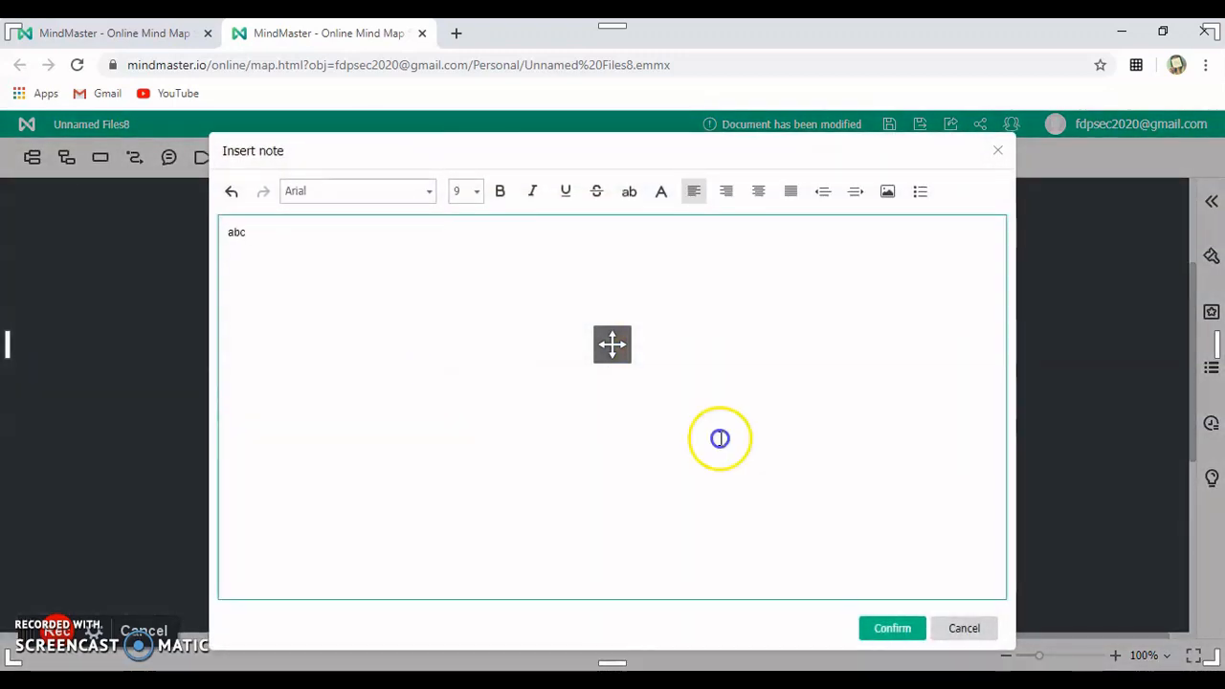
click(877, 620)
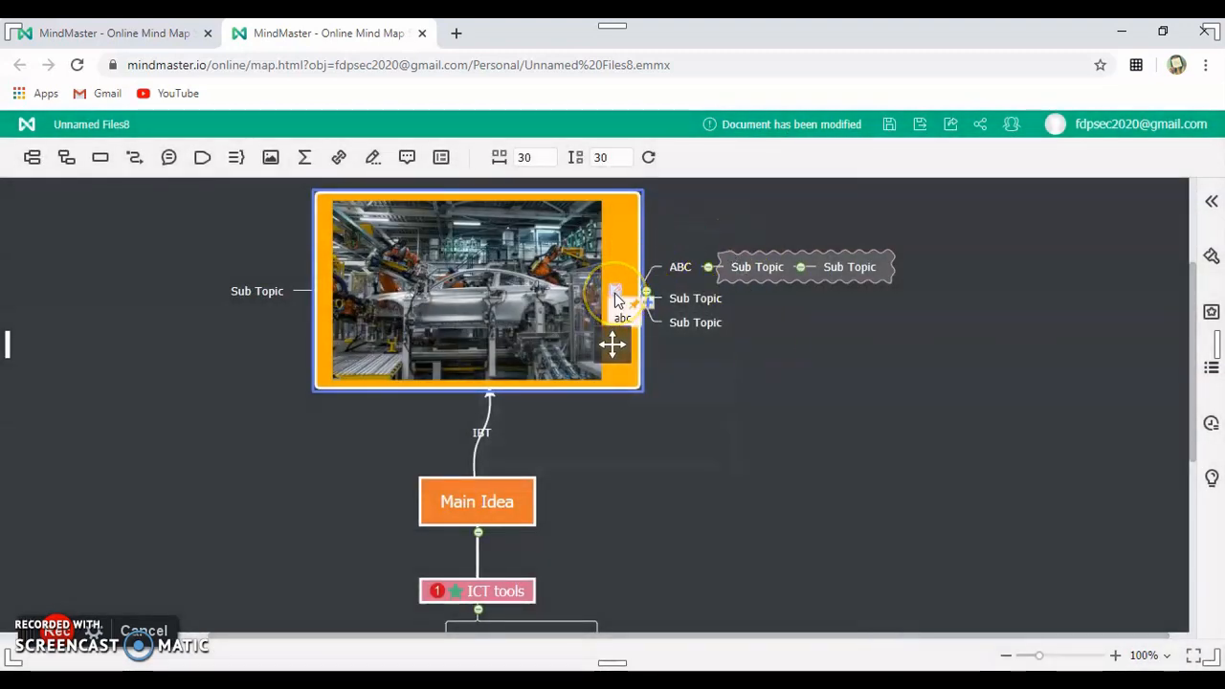
- Post the comment "ABC" on the picture topic
click(408, 158)
text(A)
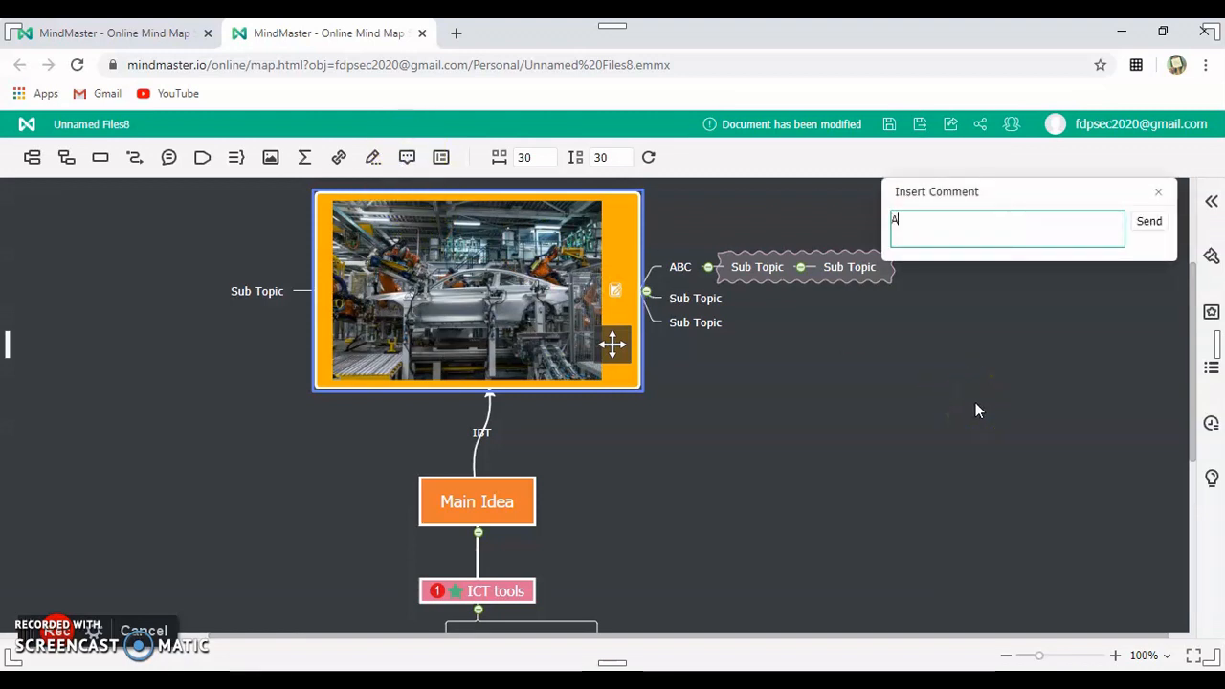
text(BC)
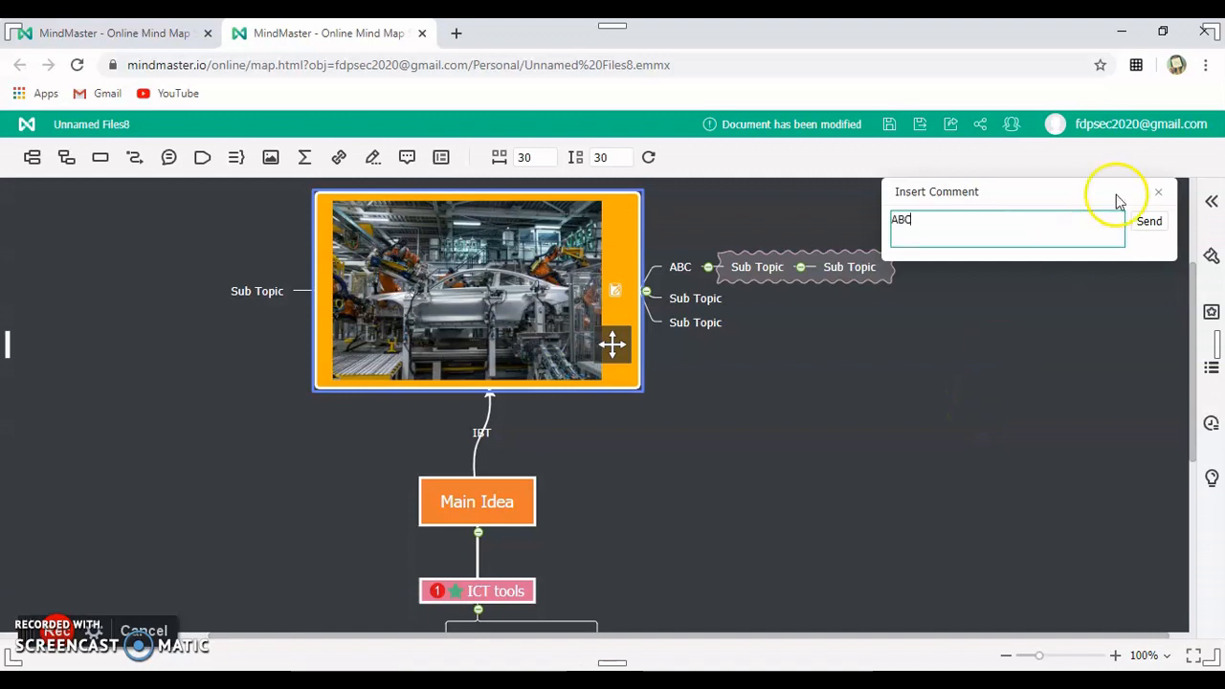
click(1148, 222)
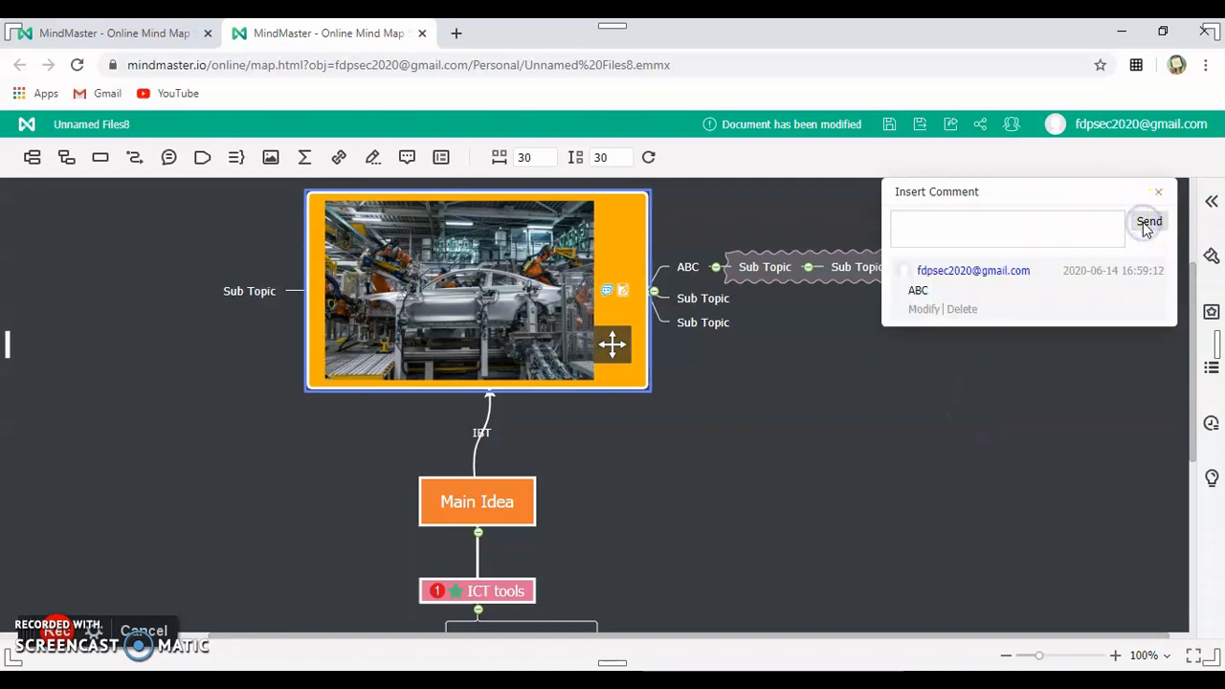
mouse_move(608, 290)
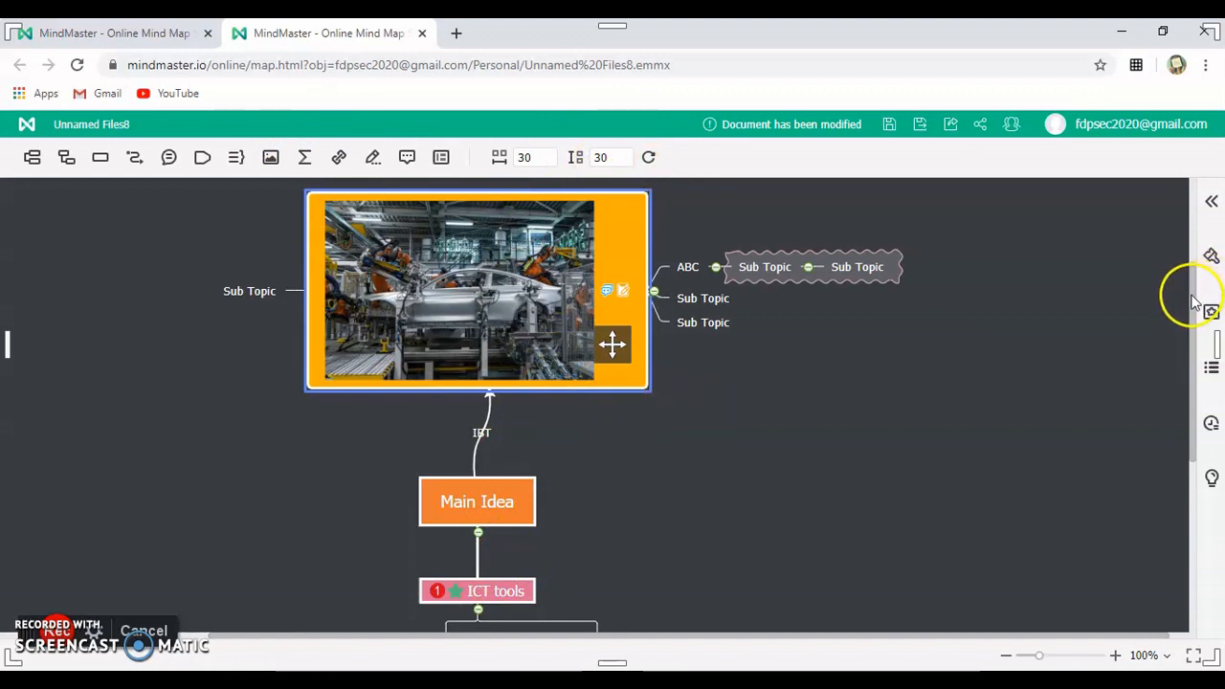
- Add a callout to the picture topic with the text "HEllo"
scroll(1189, 262, up, 2)
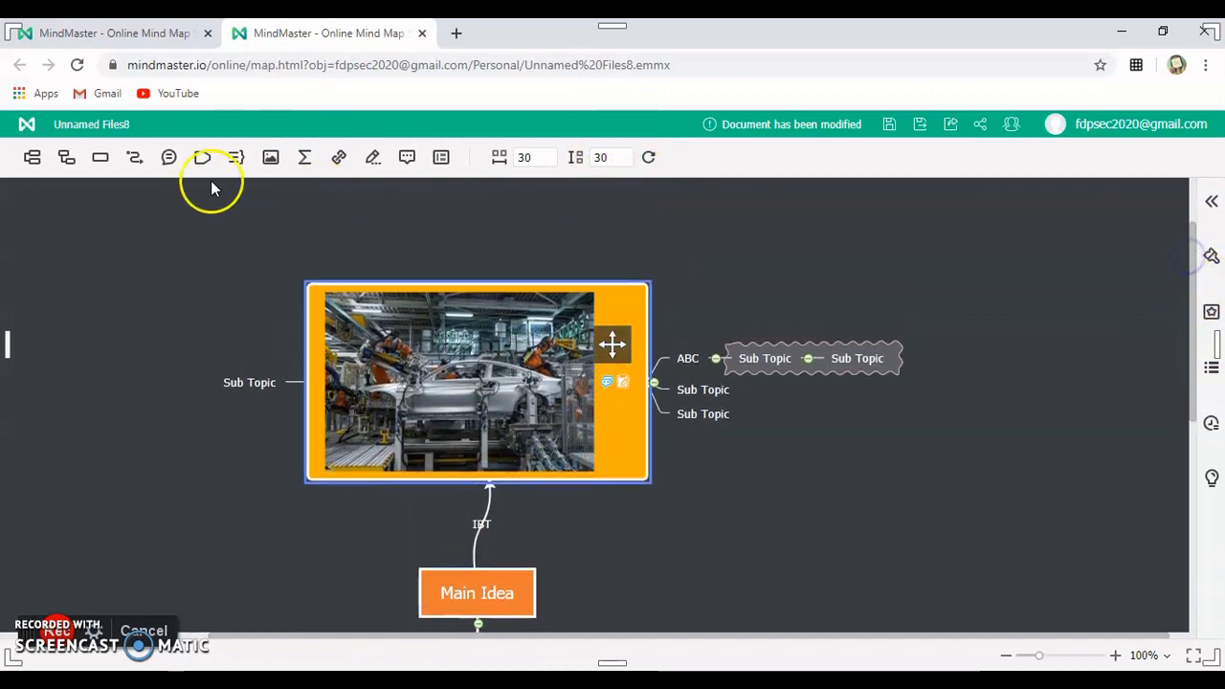
click(175, 163)
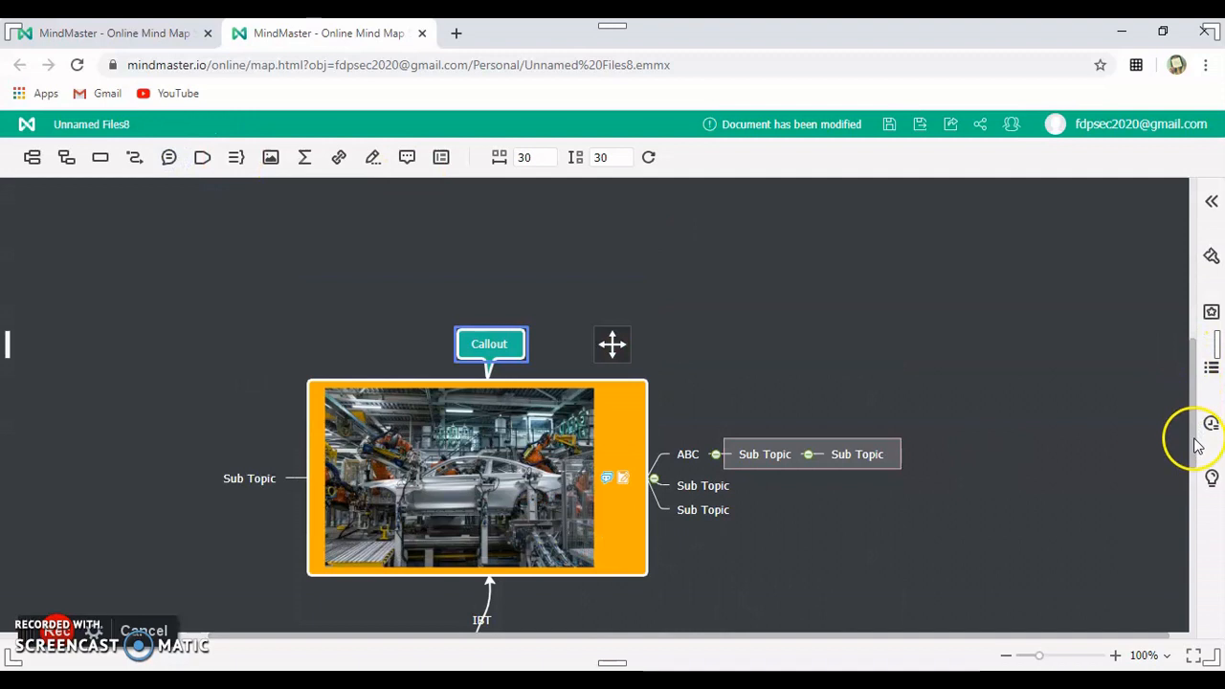
click(488, 345)
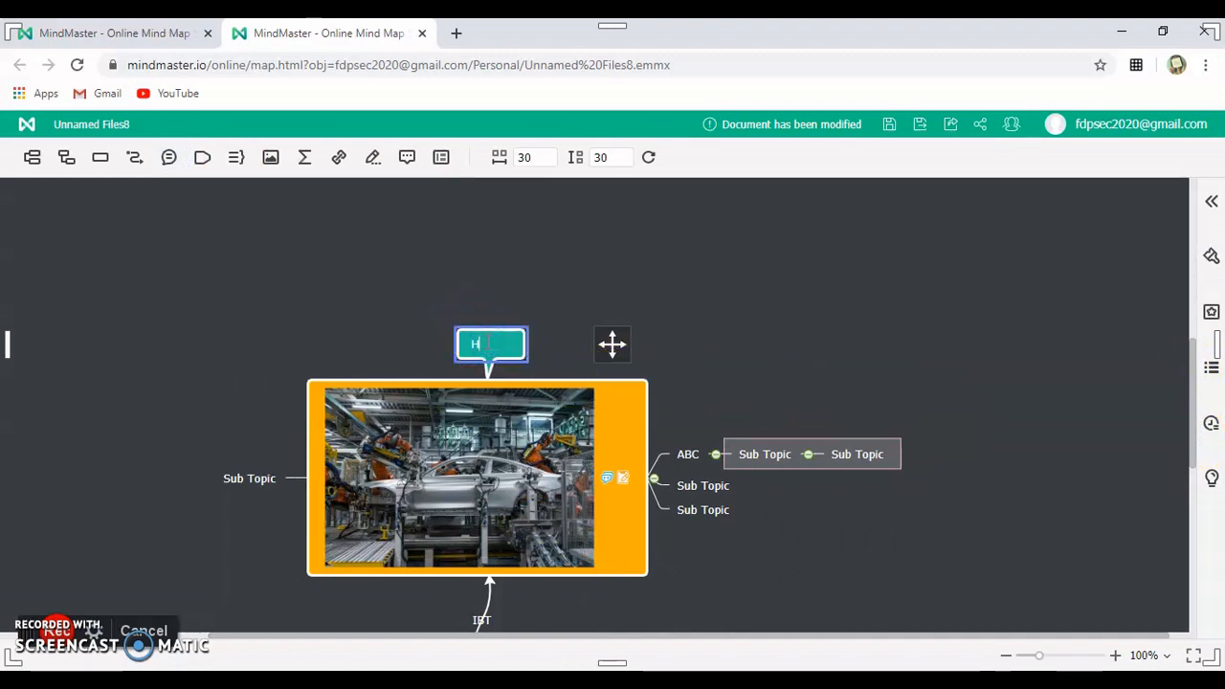
text(HEL)
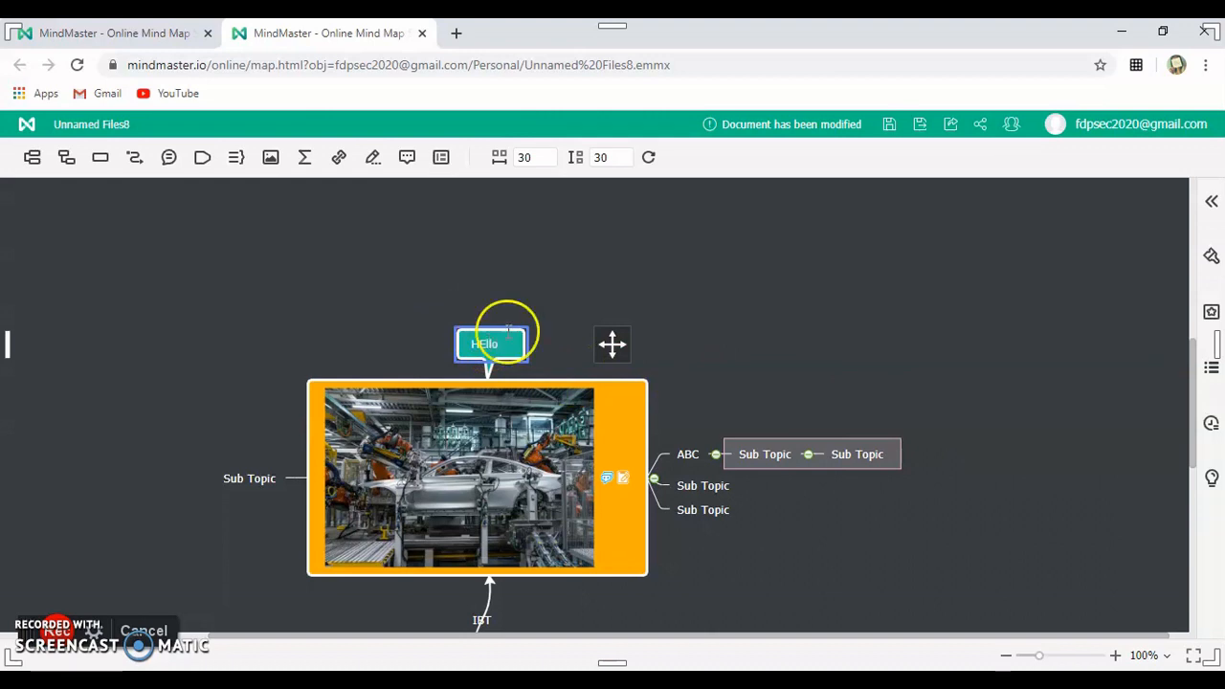
click(762, 304)
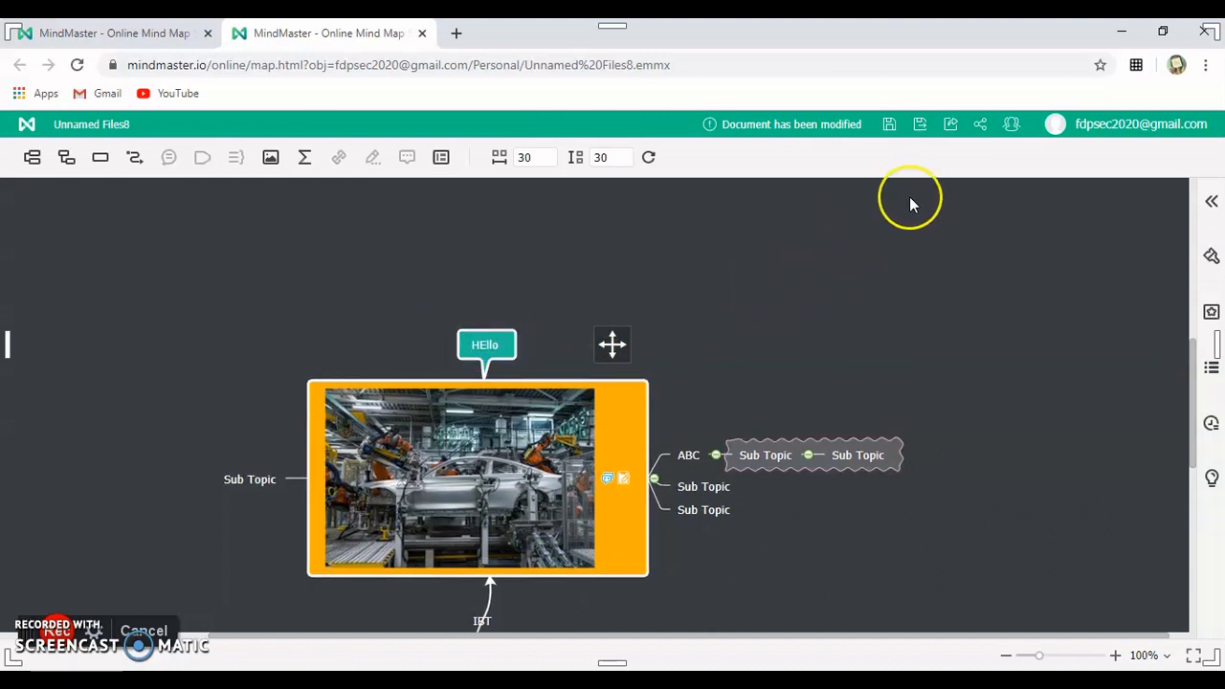
- Save the mind map to the personal cloud folder under the new file name ICT
click(920, 127)
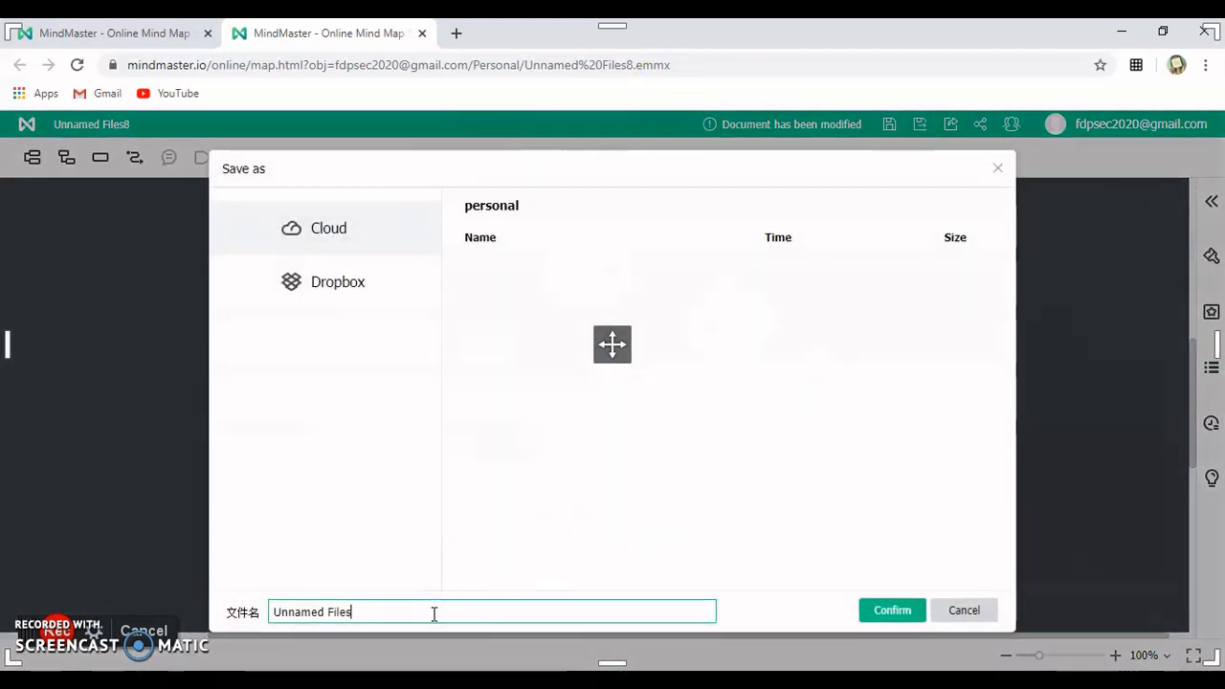
key(BackSpace)
key(BackSpace)
key(BackSpace)
key(BackSpace)
key(BackSpace)
key(BackSpace)
key(BackSpace)
key(BackSpace)
key(BackSpace)
key(BackSpace)
key(BackSpace)
key(BackSpace)
key(BackSpace)
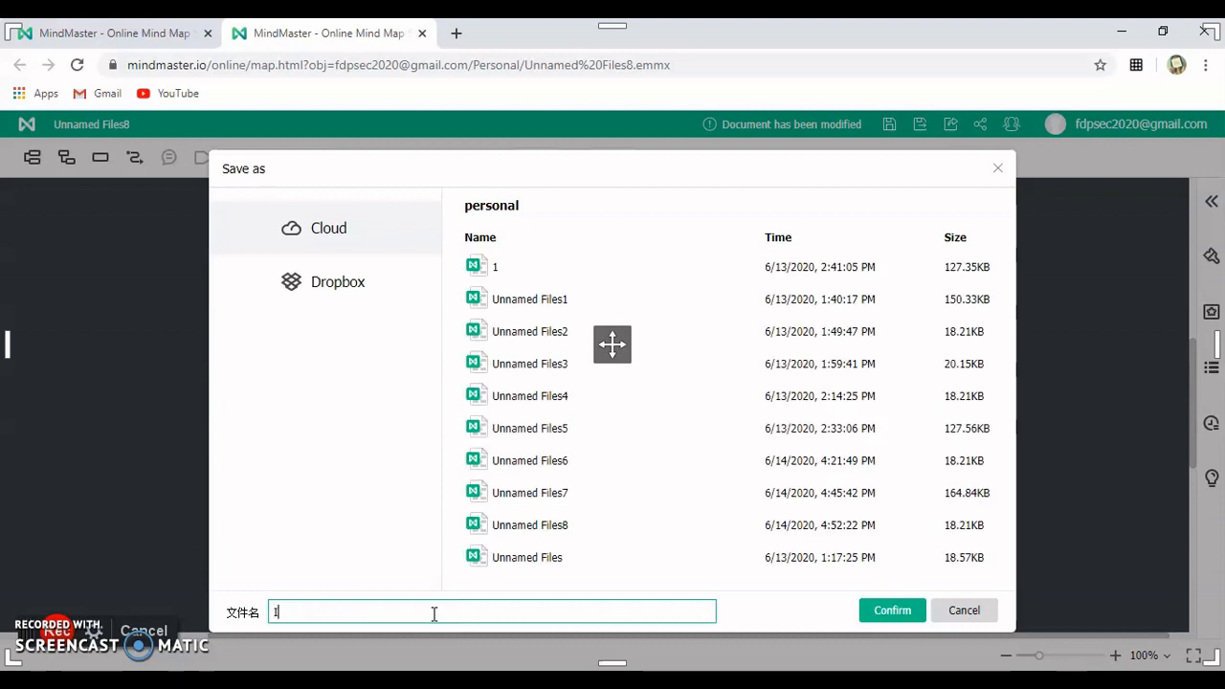
text(ICT)
click(894, 614)
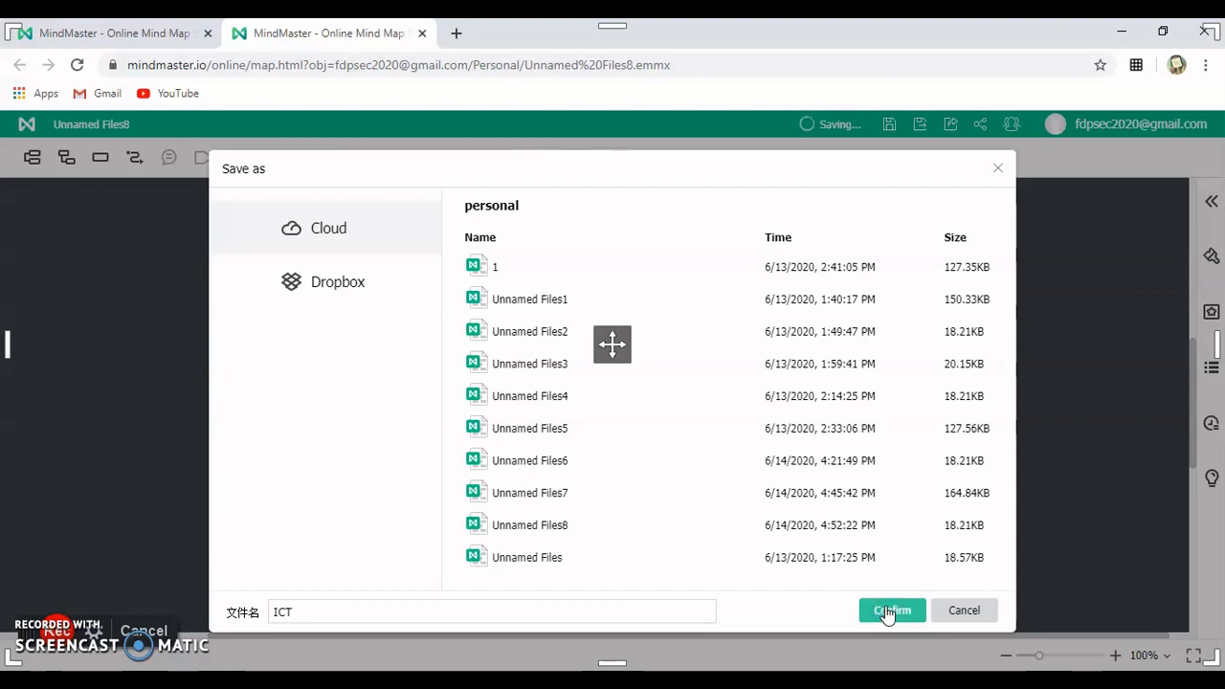
click(692, 621)
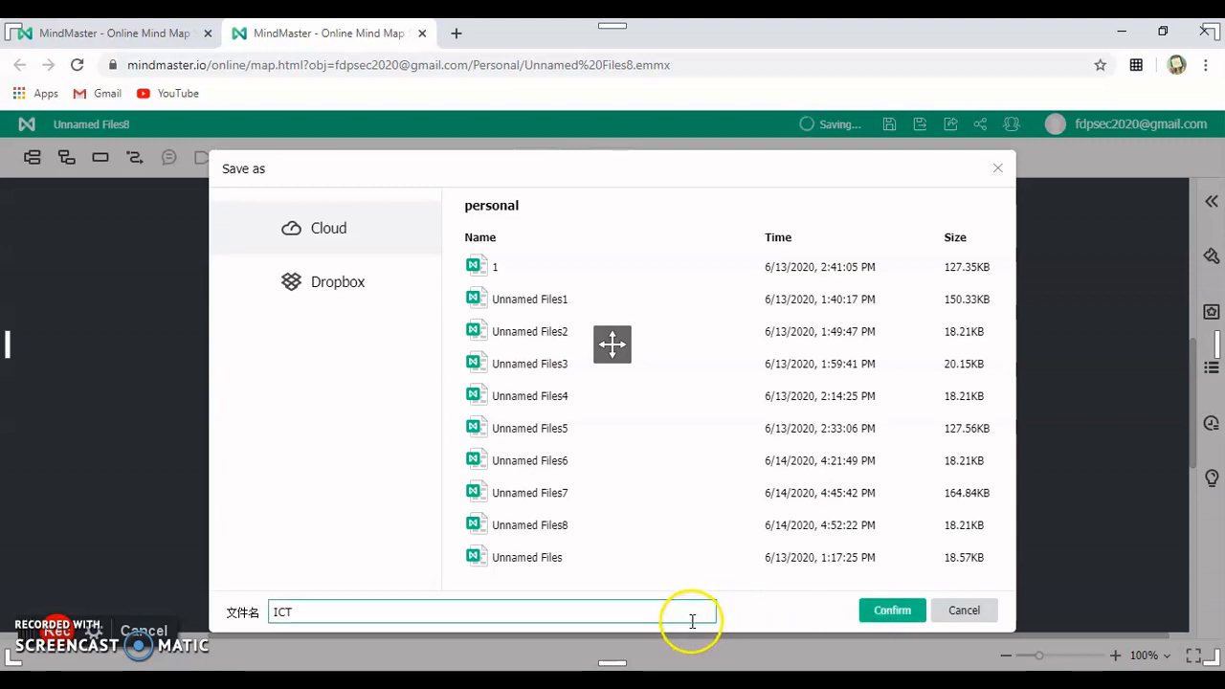
click(691, 620)
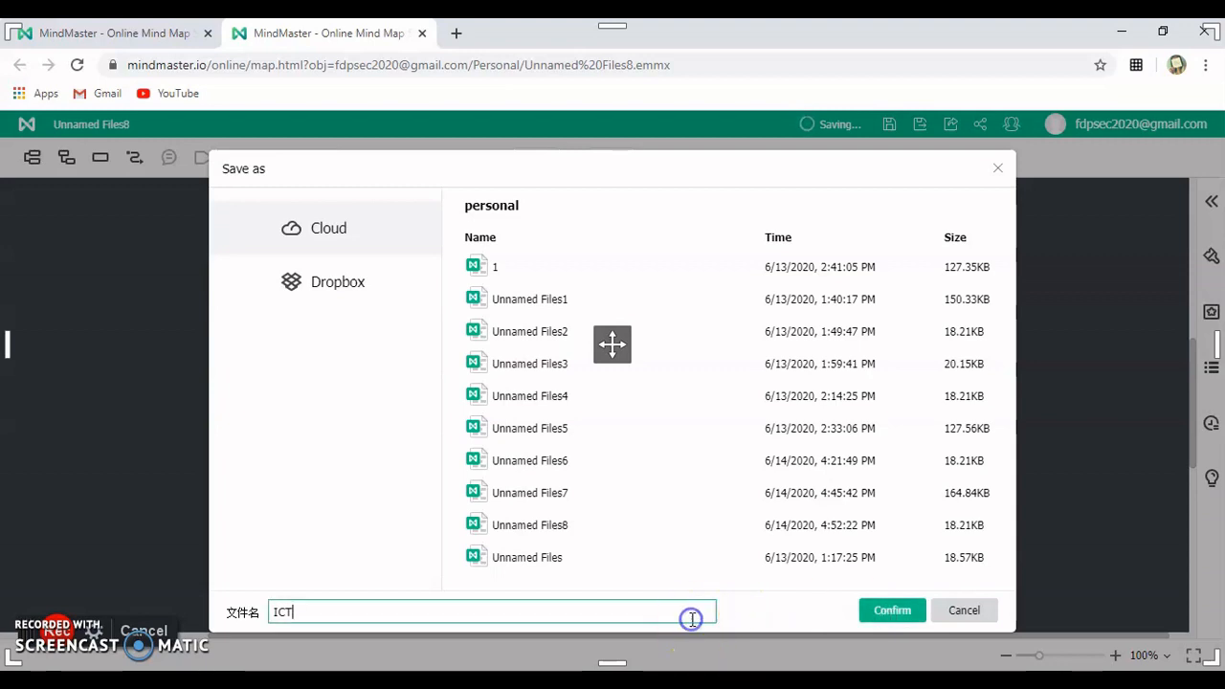
click(896, 615)
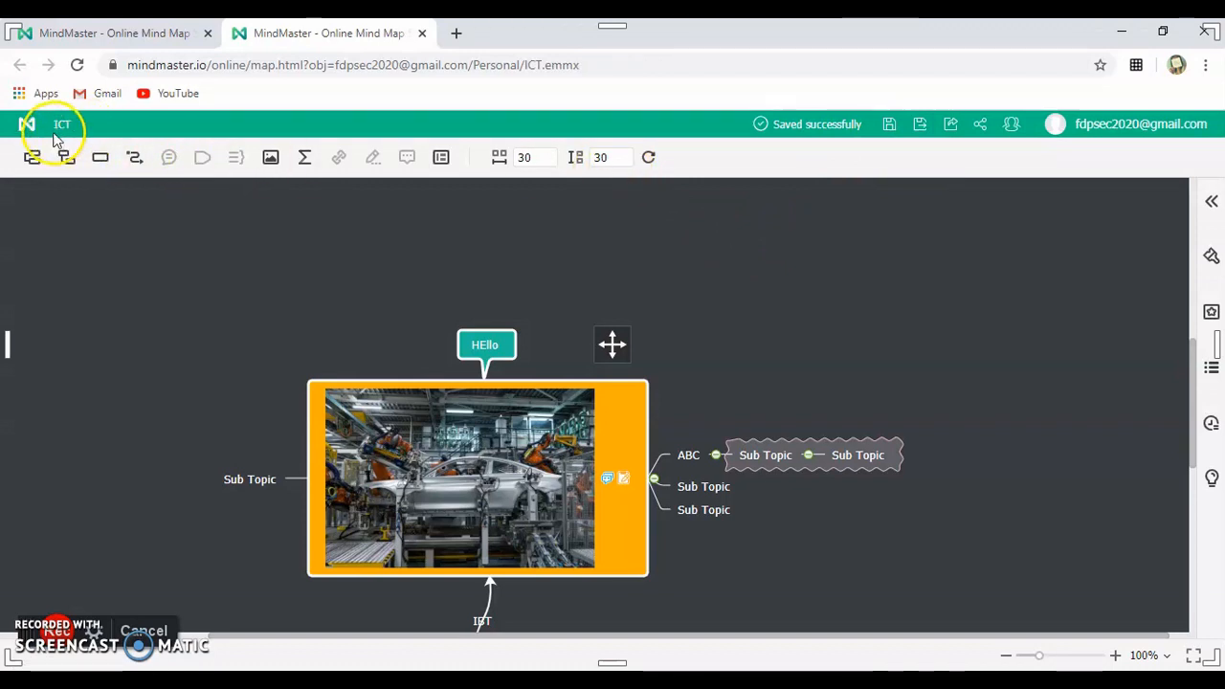
- Add another default subtopic to the picture topic on the side opposite ABC
click(386, 395)
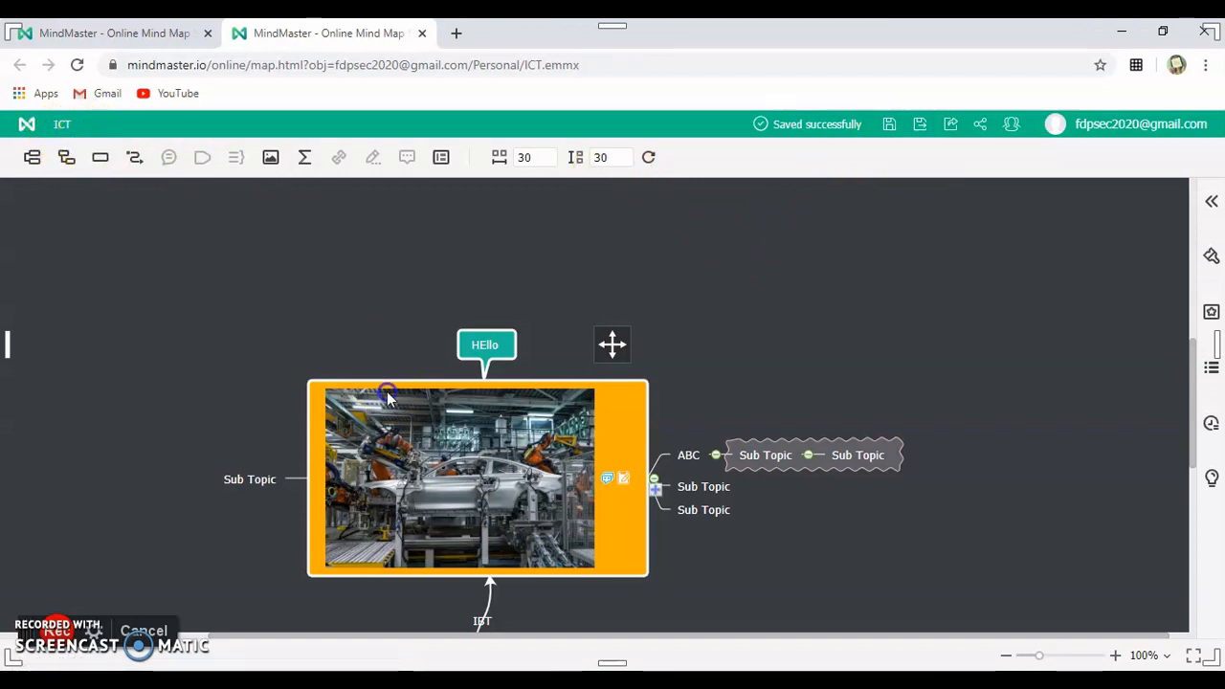
click(380, 429)
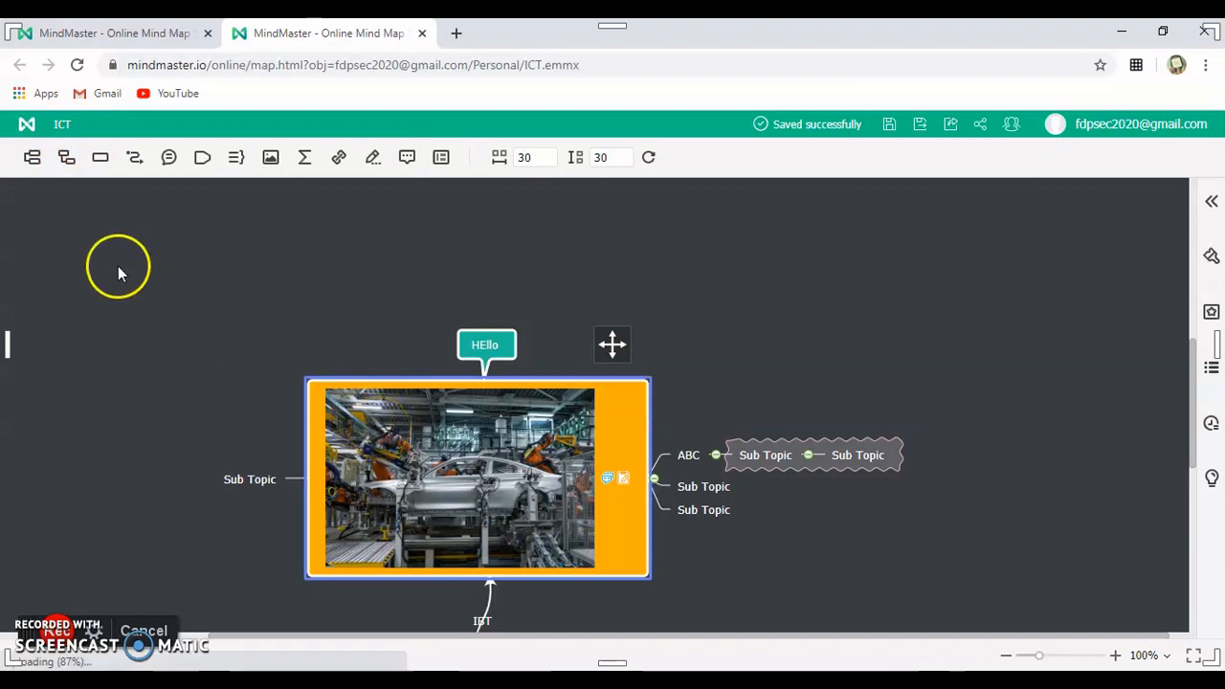
click(64, 158)
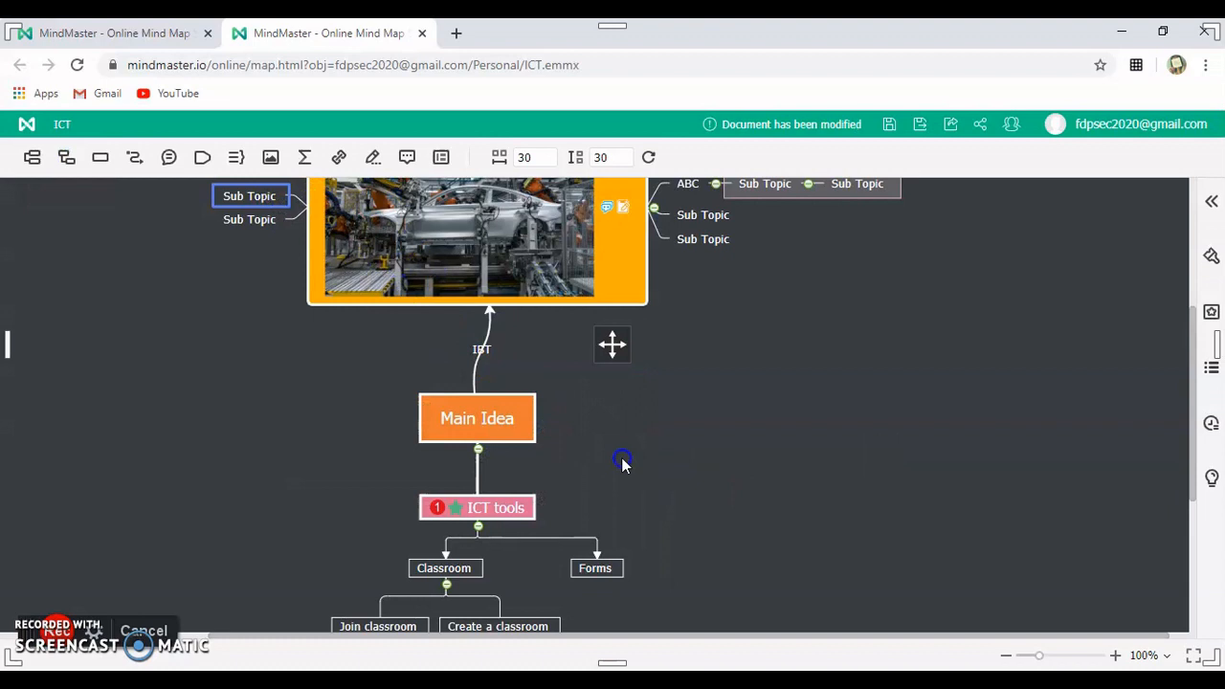
- Add a second default main topic under Main Idea beside ICT tools and save the map
click(528, 428)
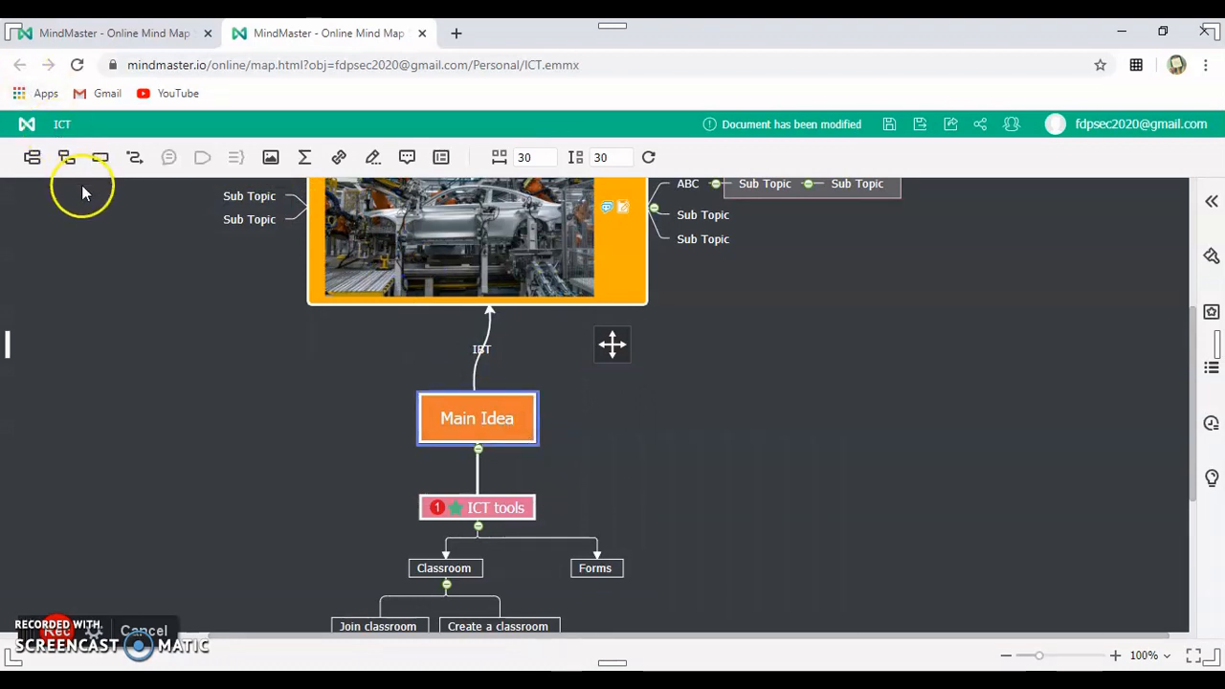
click(67, 160)
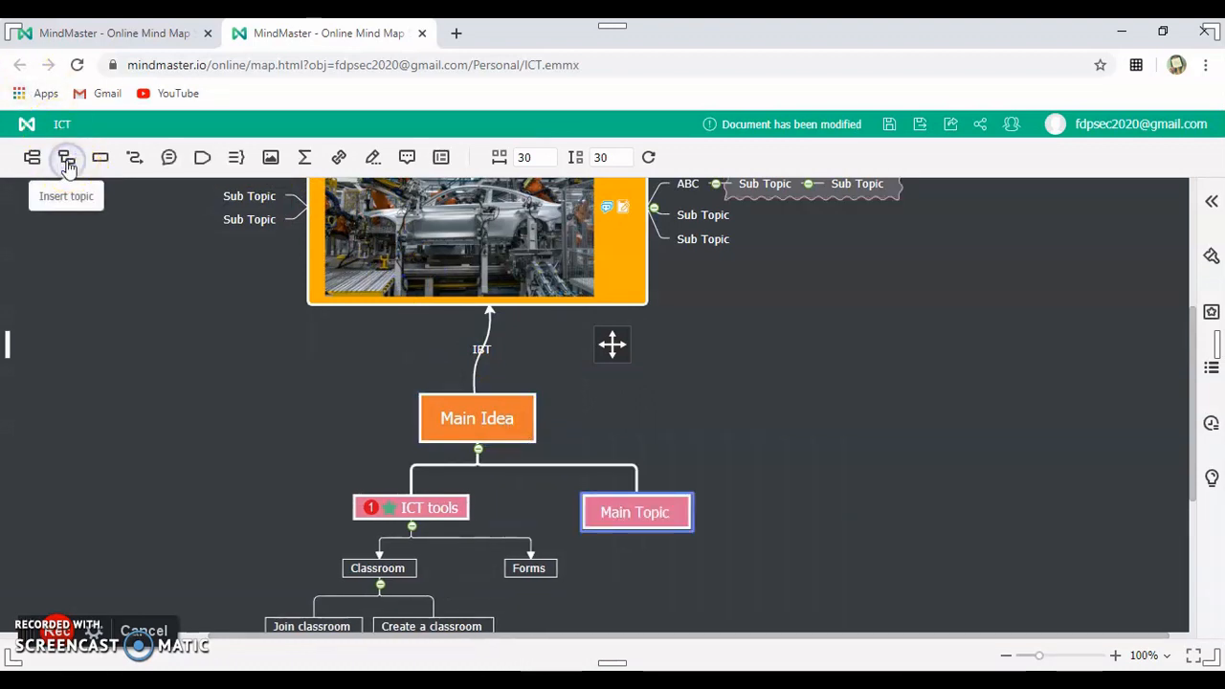
click(755, 525)
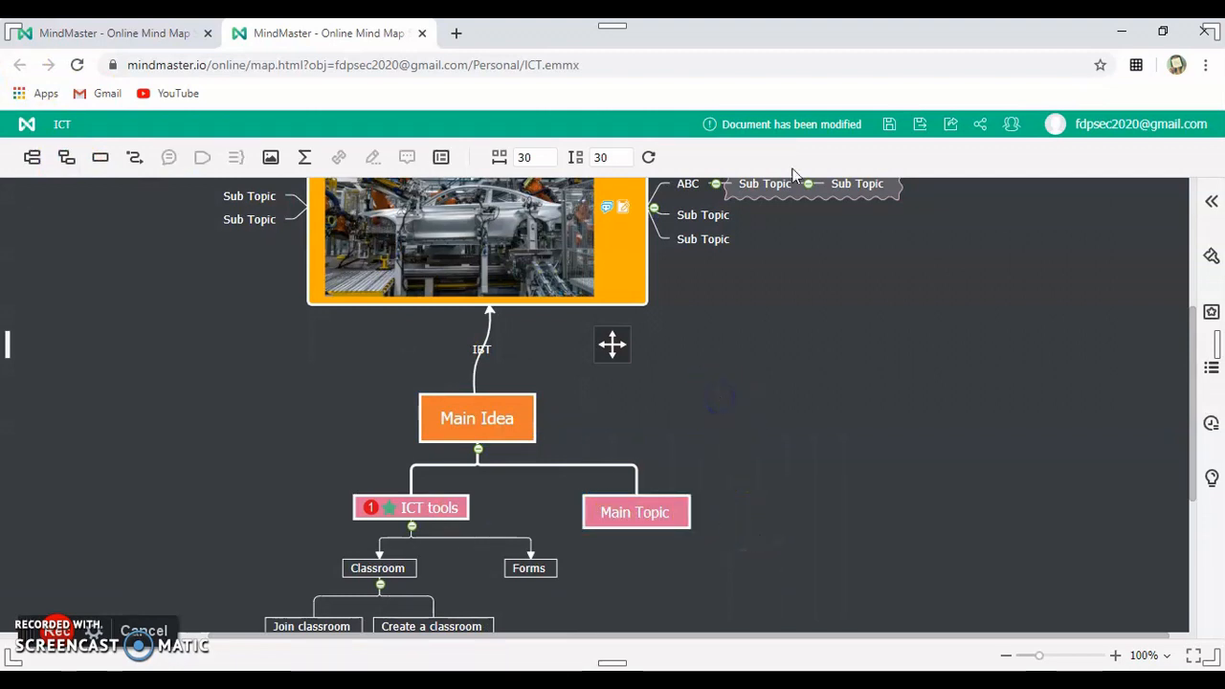
click(890, 131)
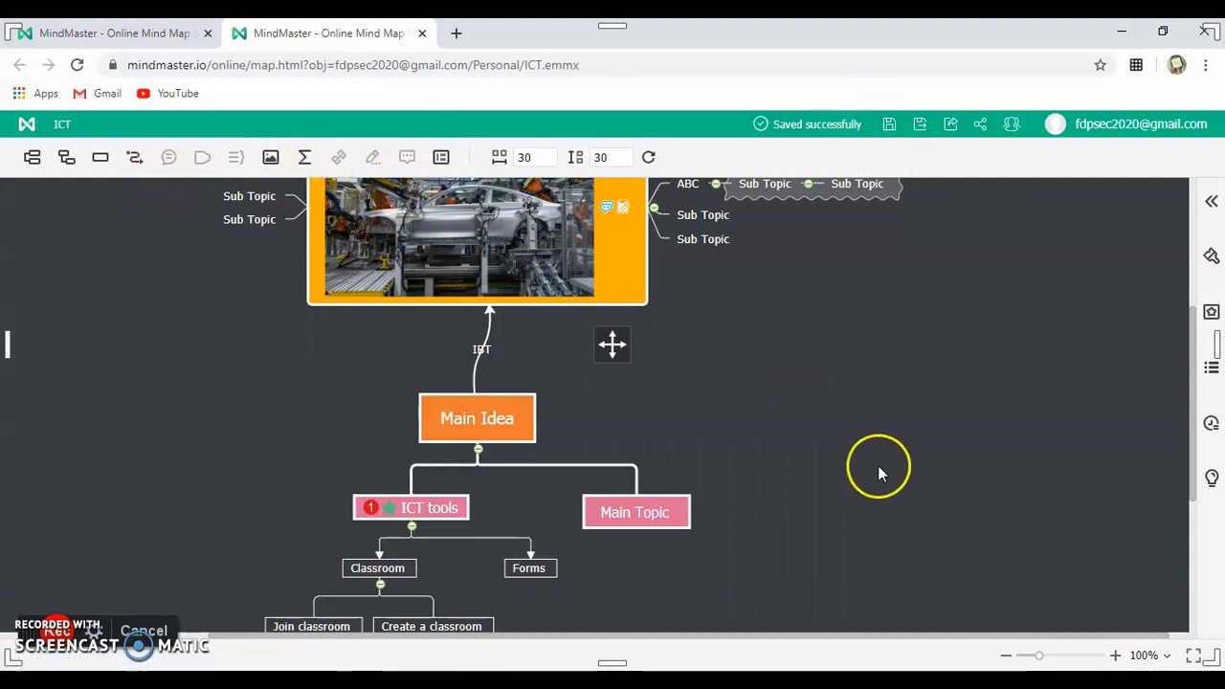
- Review the available export types, export the mind map as a jpeg graphic, and put the opened image preview away
click(952, 127)
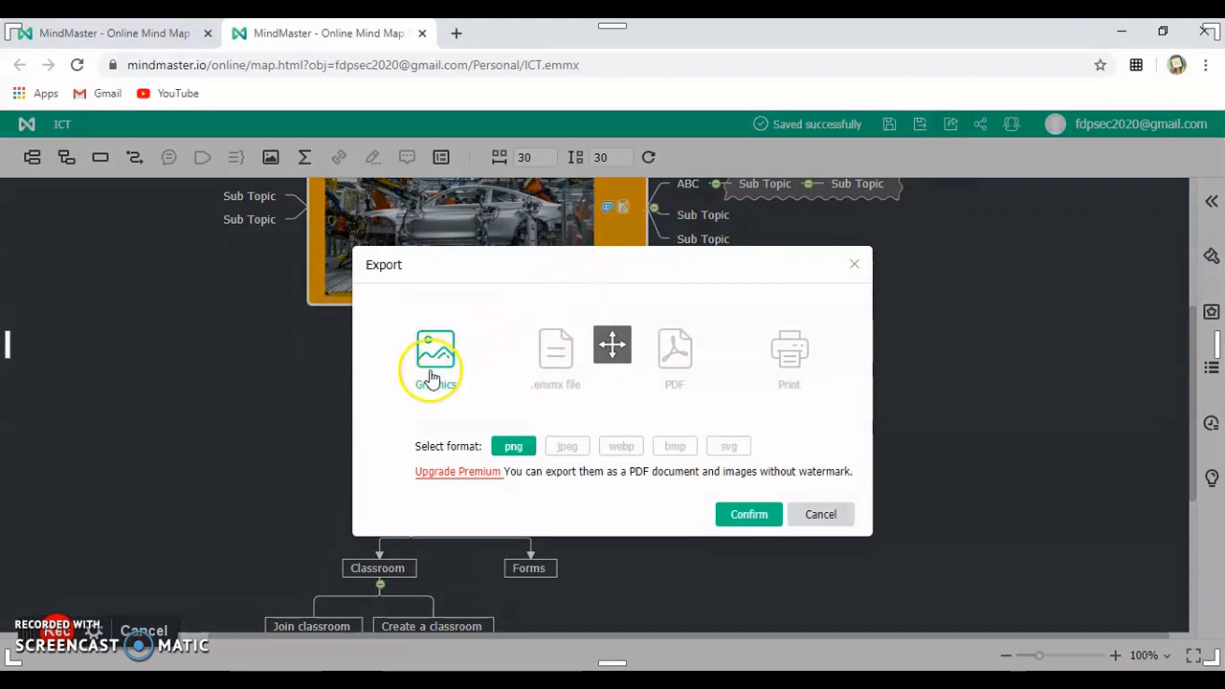
click(570, 372)
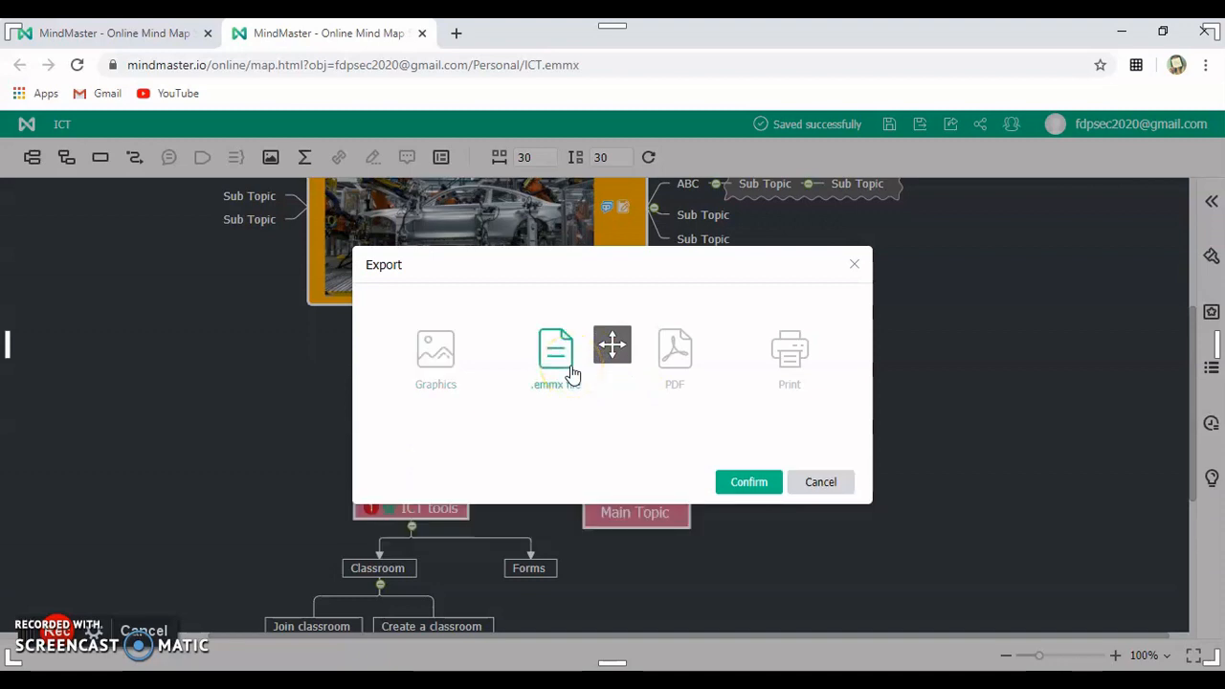
click(676, 380)
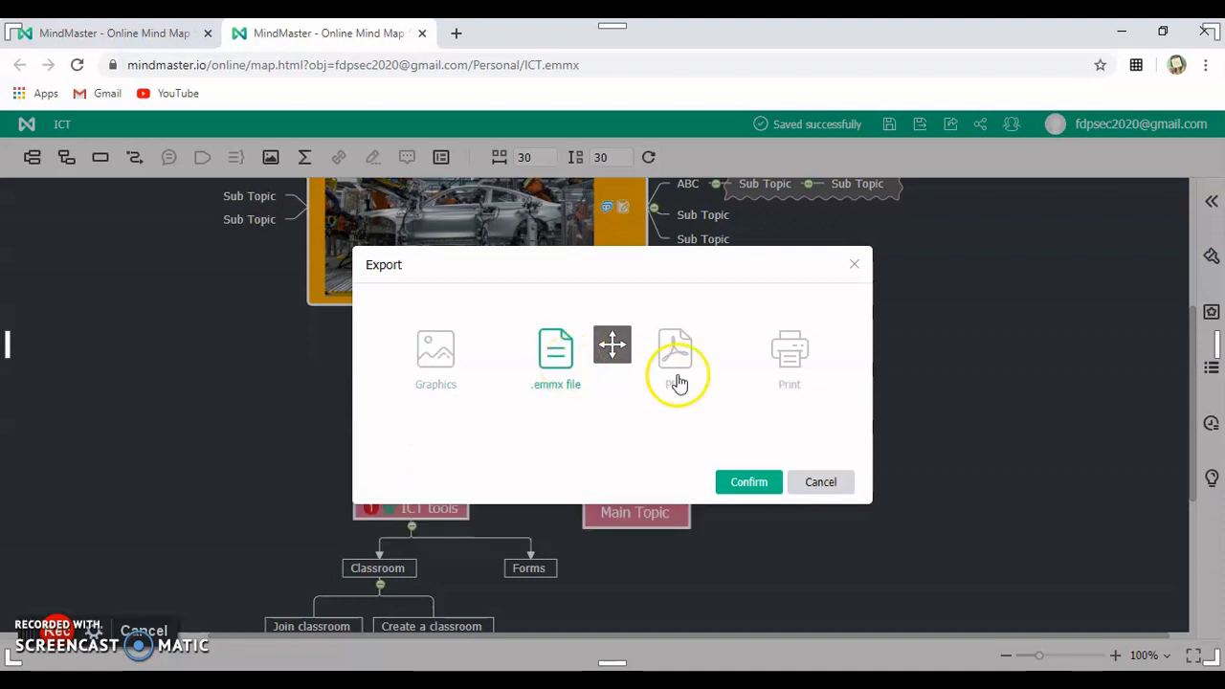
click(770, 381)
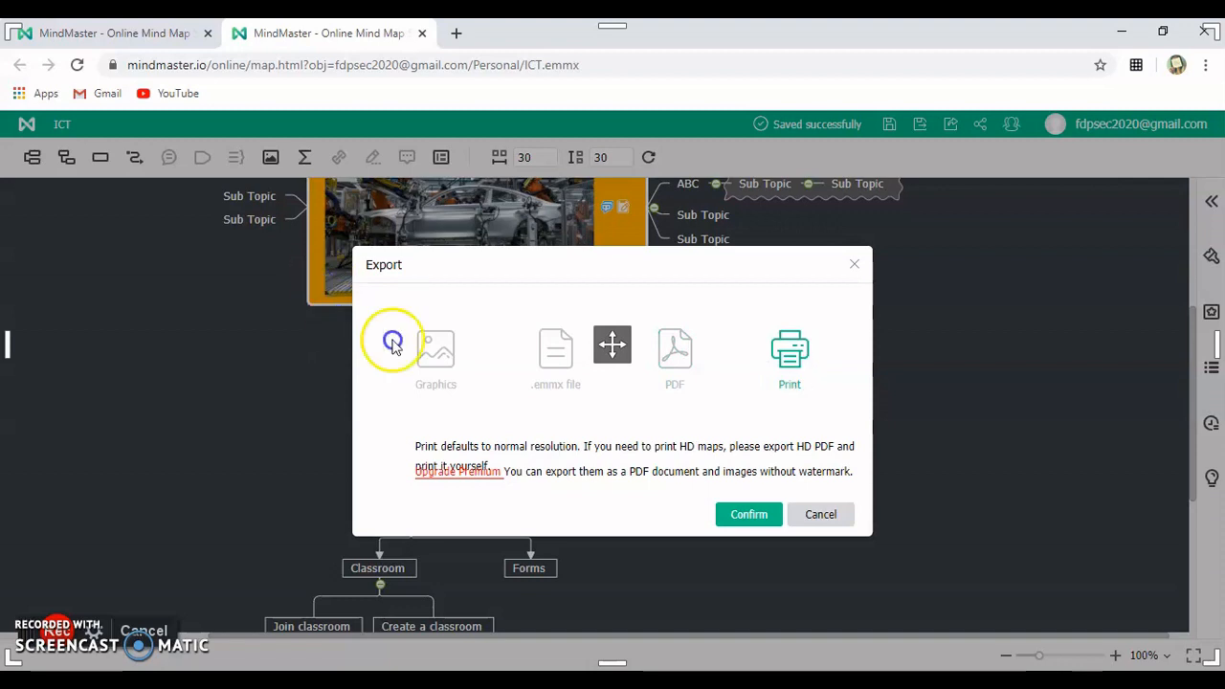
click(425, 358)
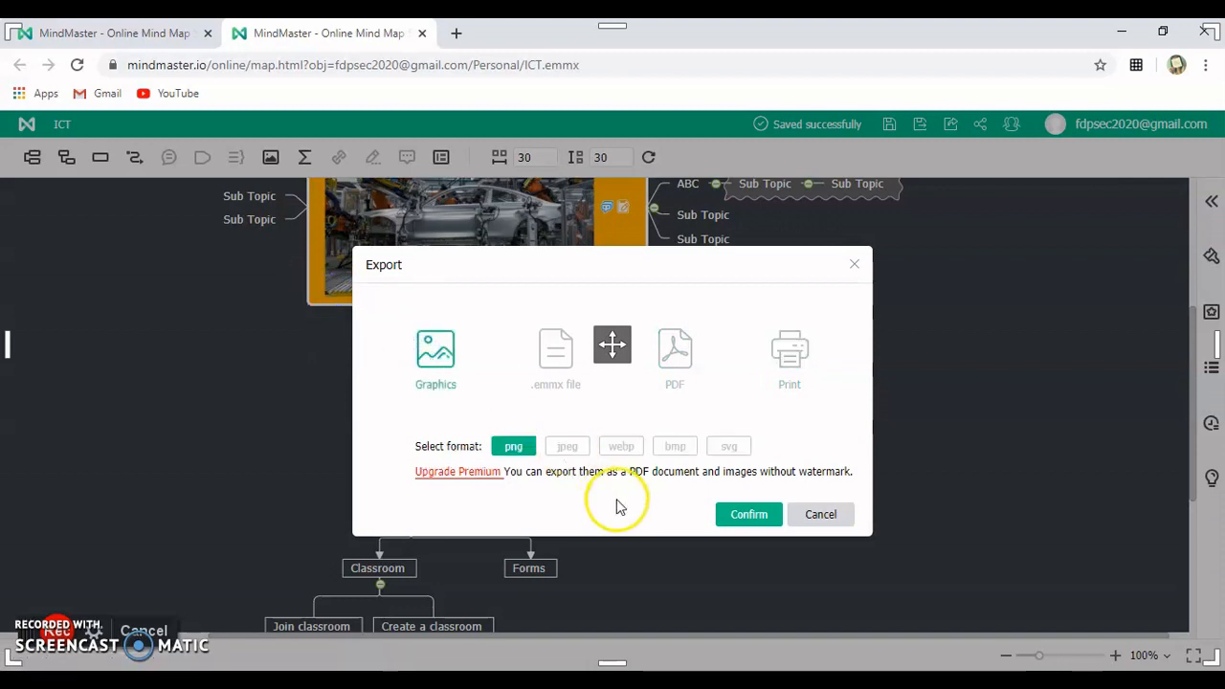
click(569, 447)
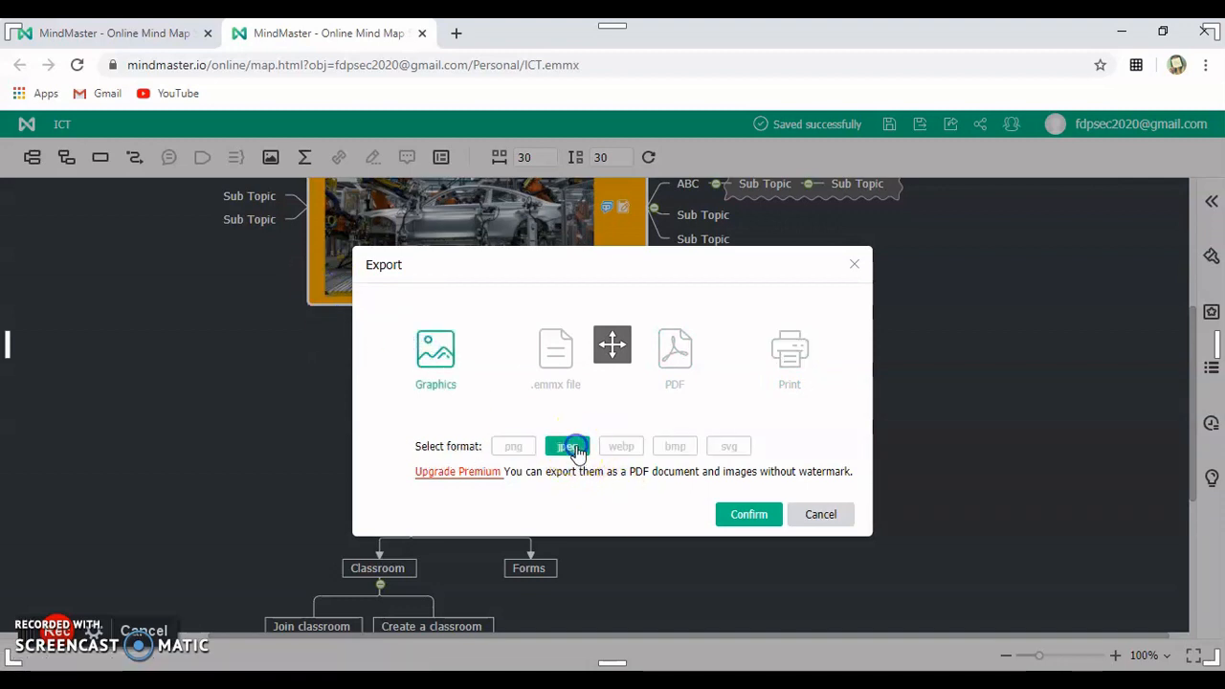
click(747, 514)
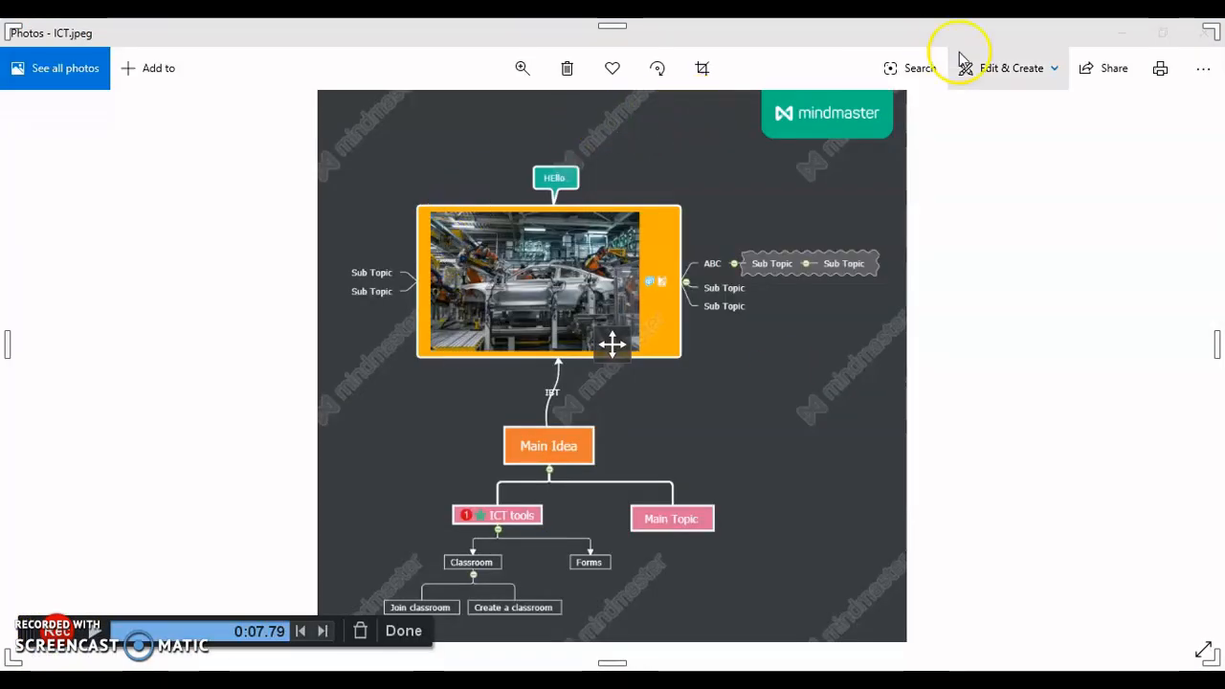
click(1124, 33)
- Generate a public share link for the mind map, copy it, and close the sharing dialog
click(981, 132)
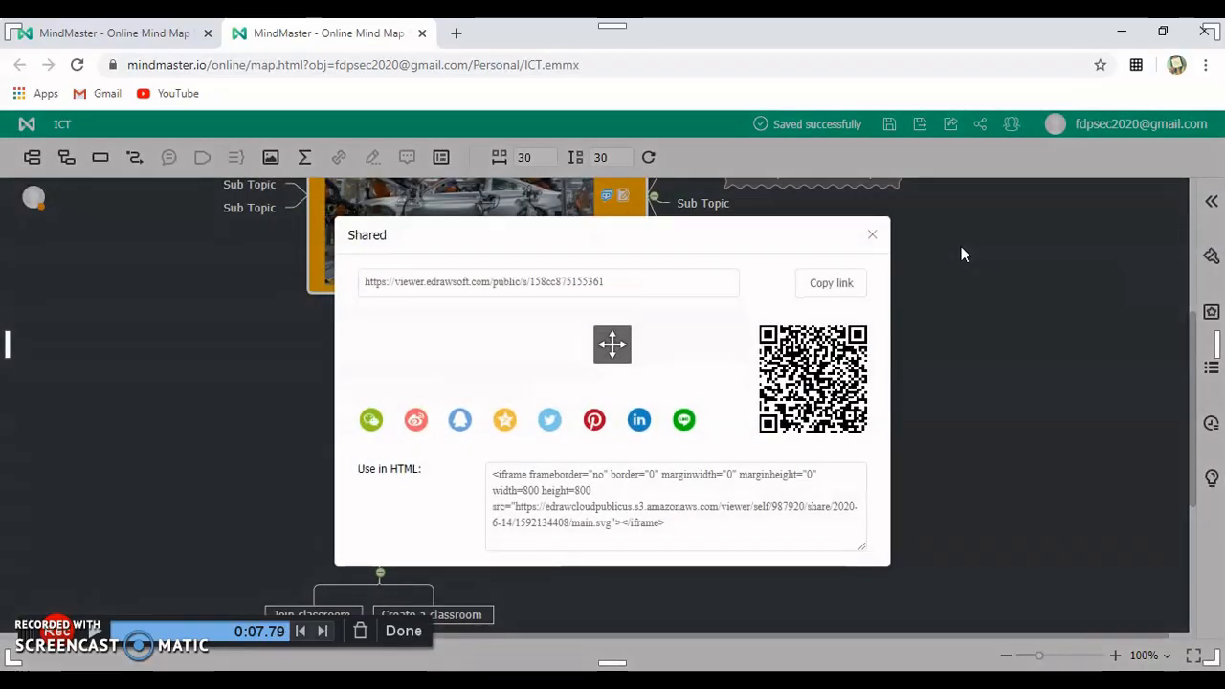
click(950, 254)
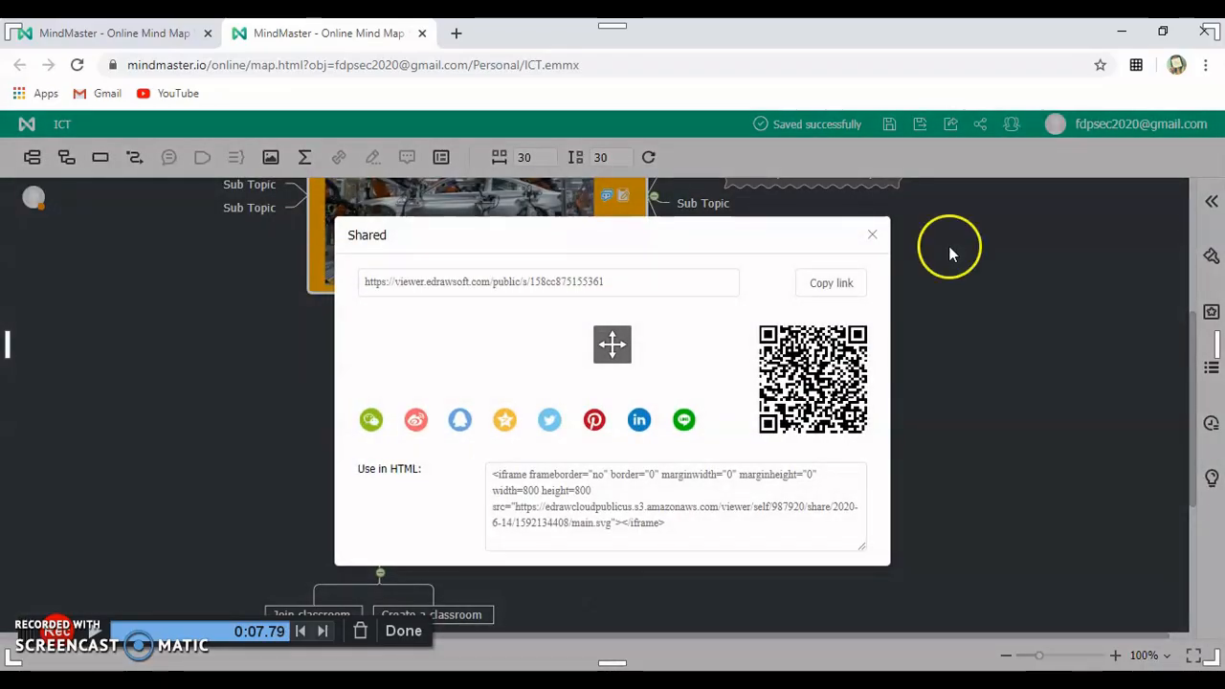
click(826, 282)
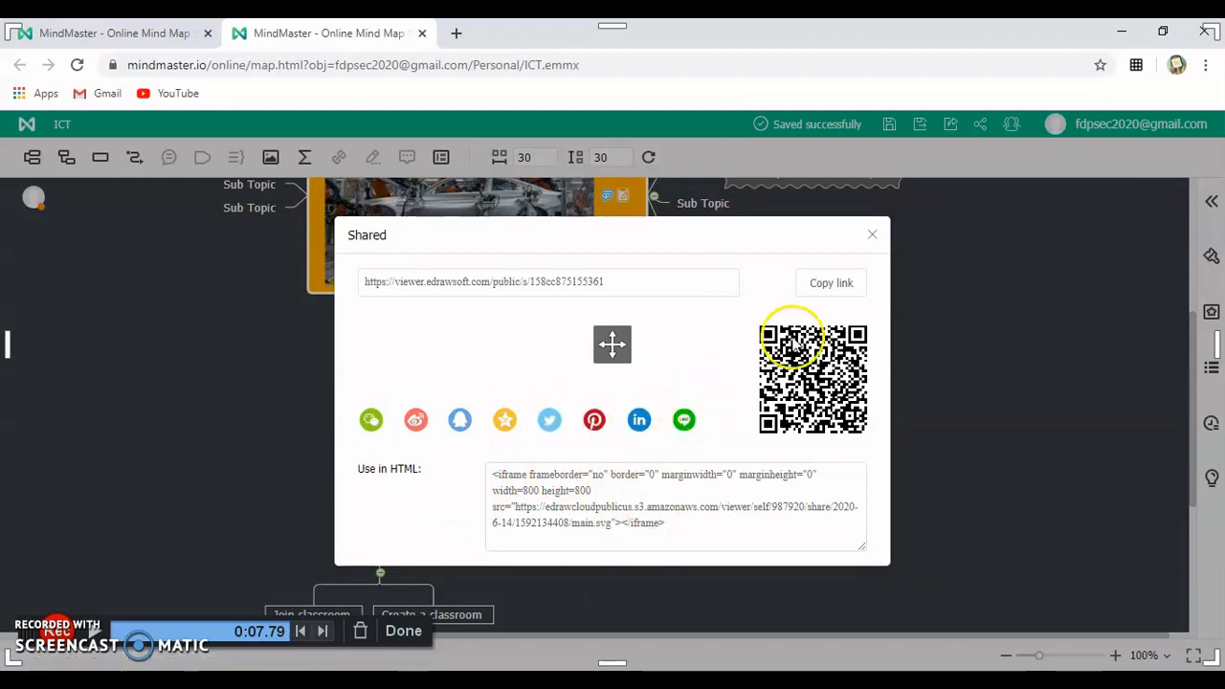
click(867, 236)
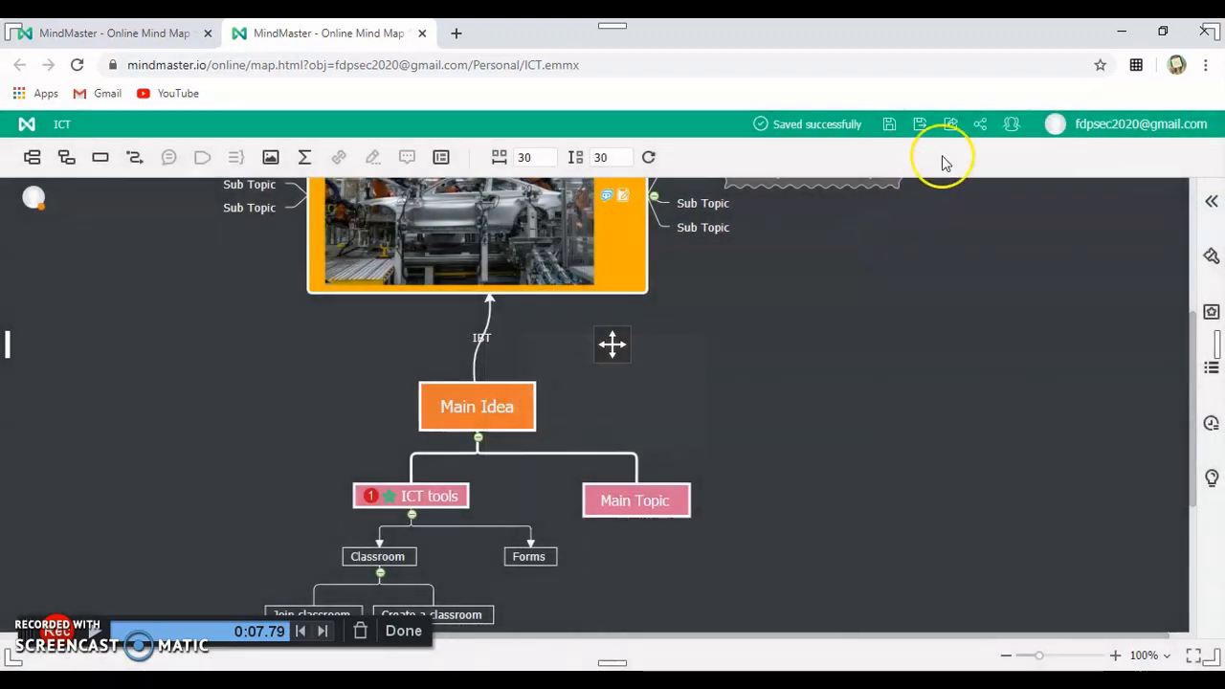
- Create a collaboration invitation link with Reader permission, copy it to the clipboard, and close the dialog
click(1009, 130)
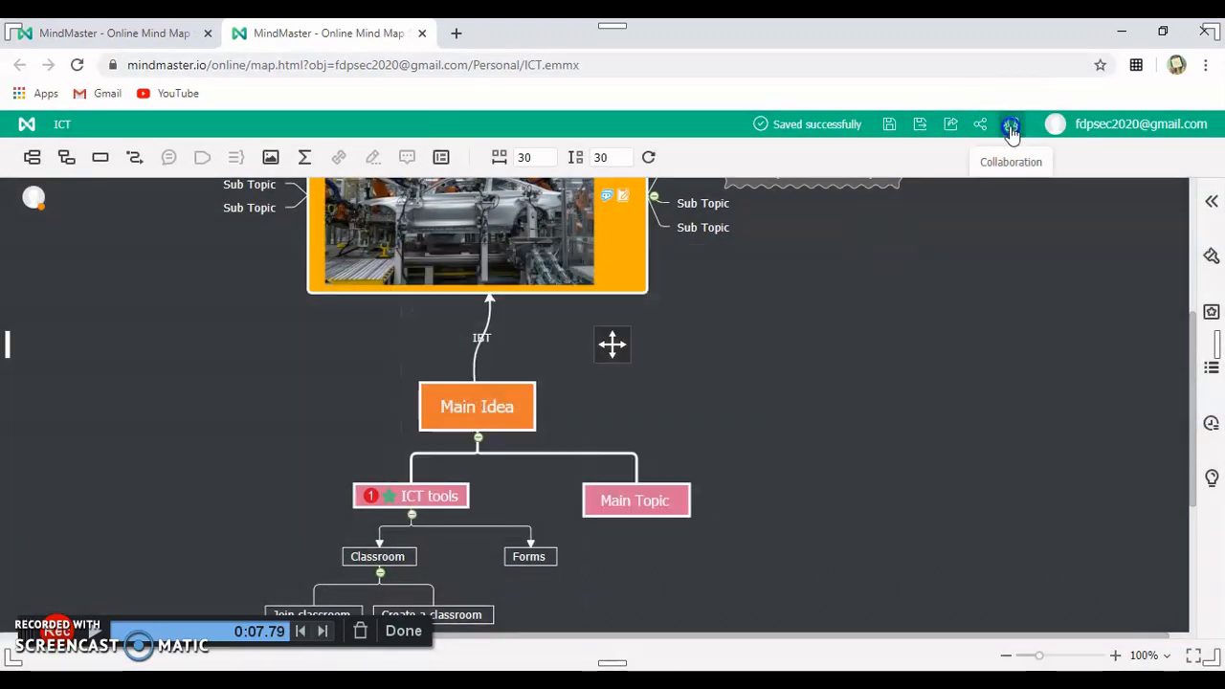
click(1011, 129)
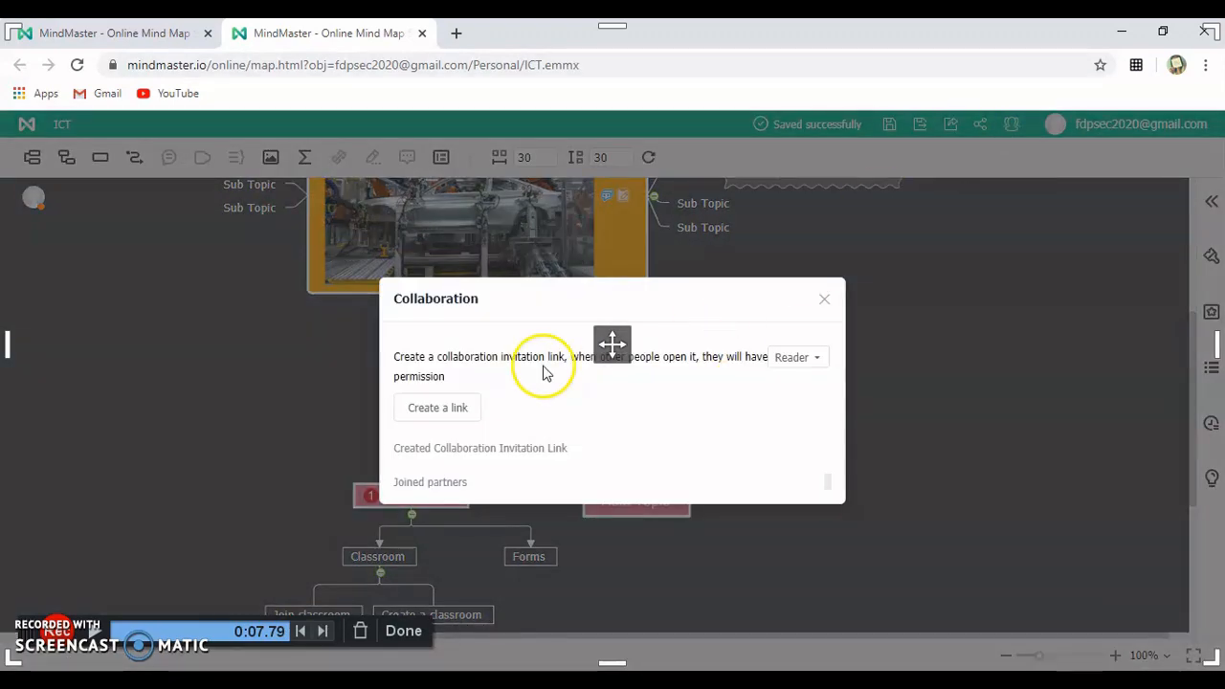
click(449, 410)
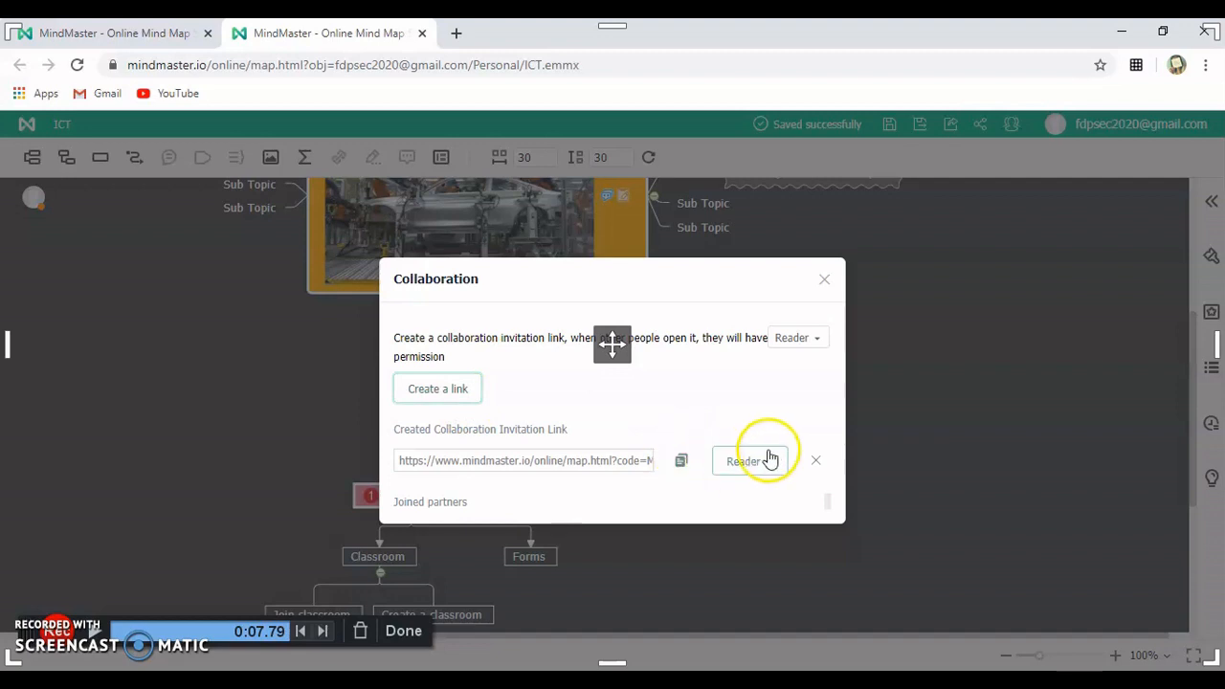
click(771, 468)
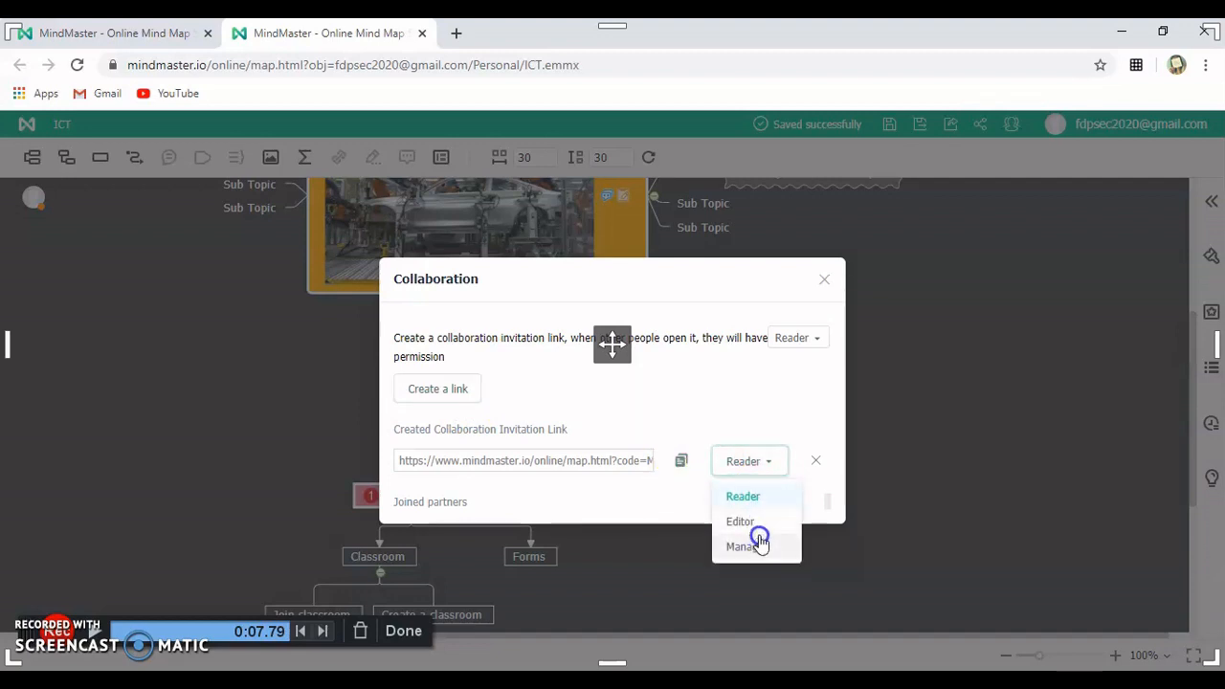
click(757, 497)
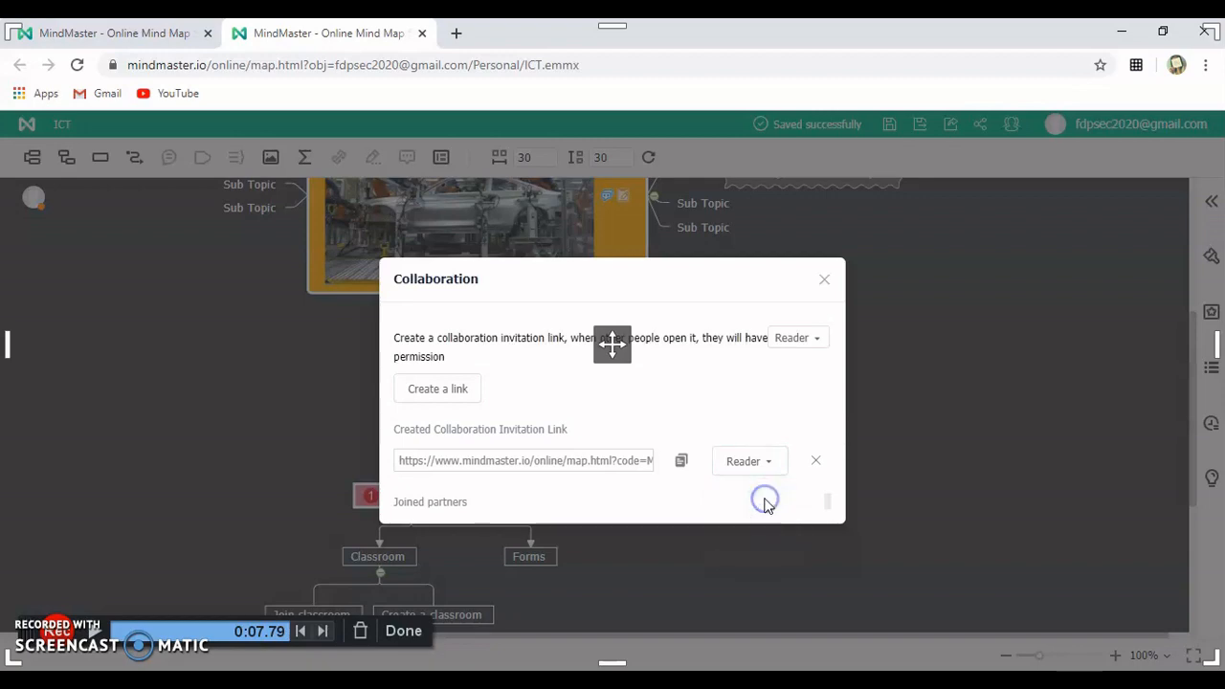
click(681, 464)
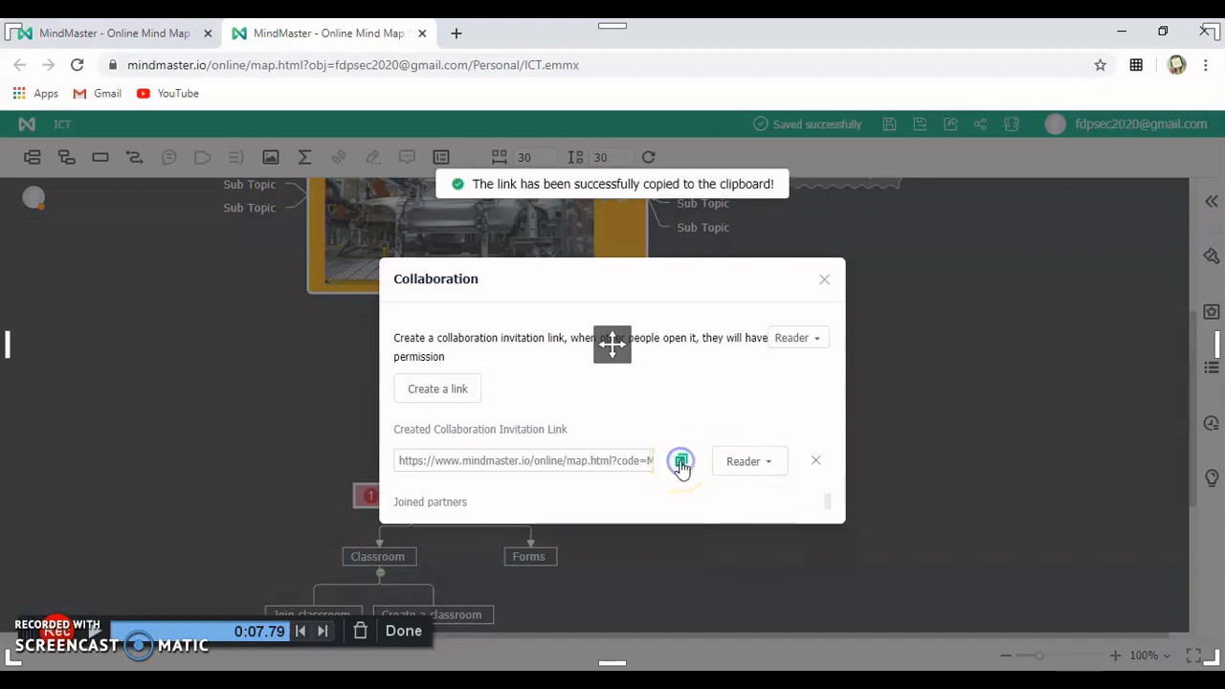
click(827, 280)
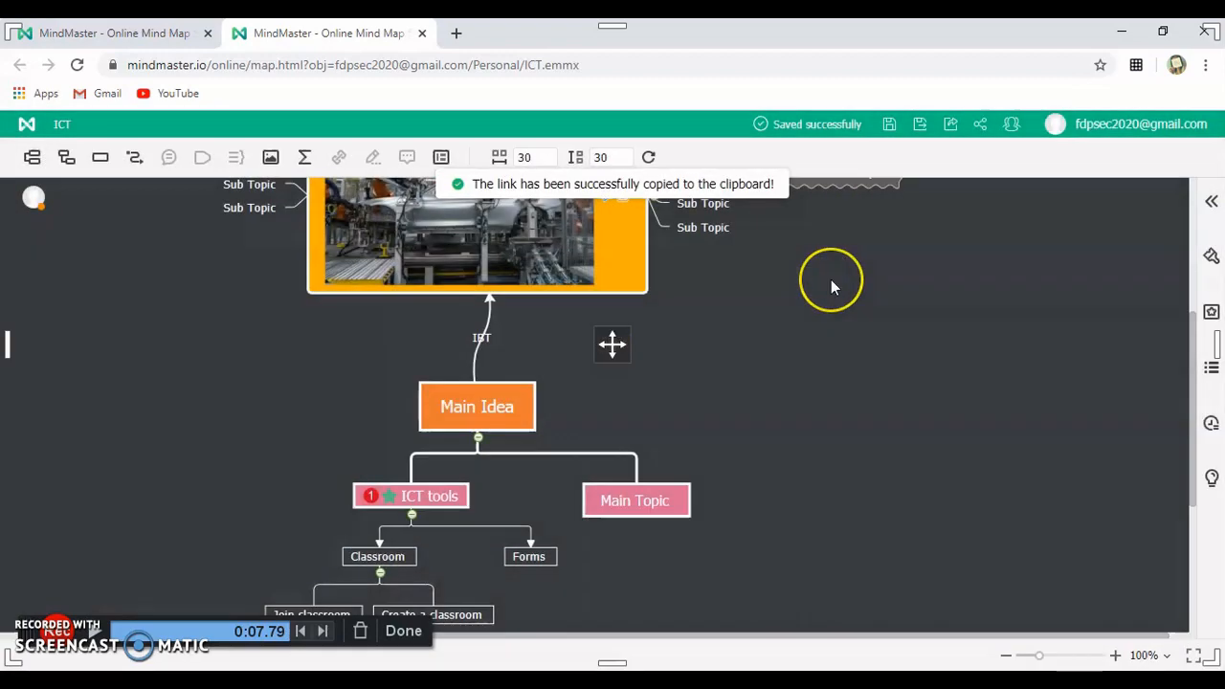